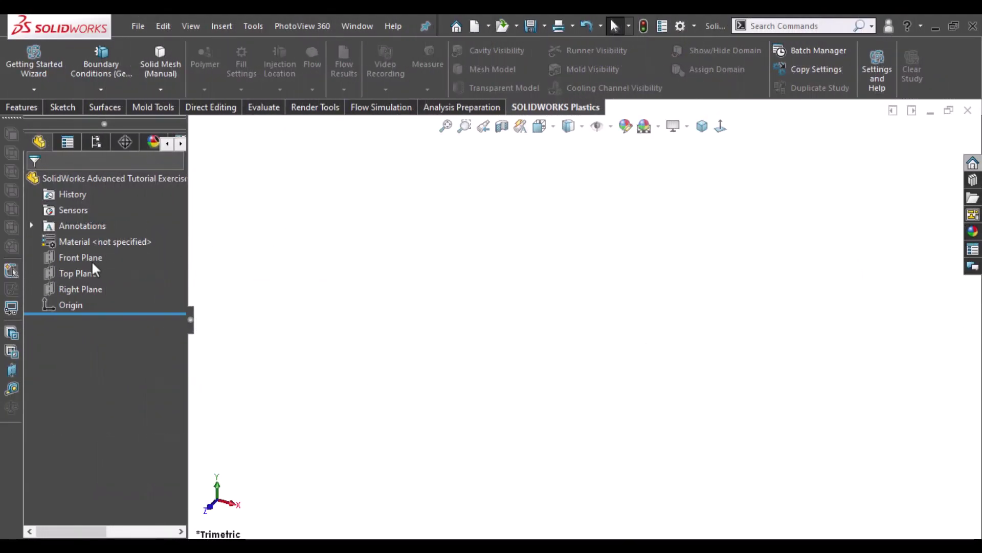
Step: On the Right Plane, sketch a corner rectangle from the origin extending up and to the left
click(86, 290)
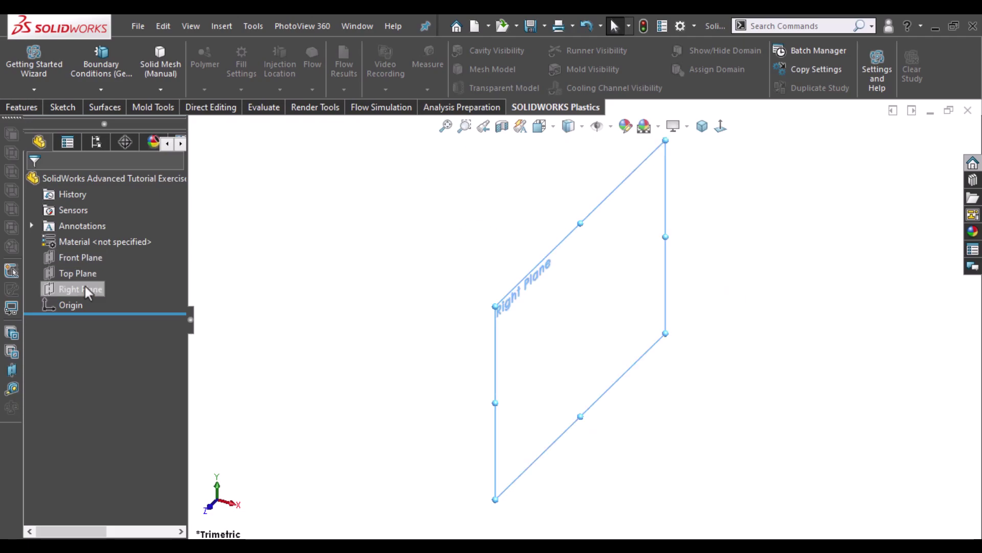
click(101, 265)
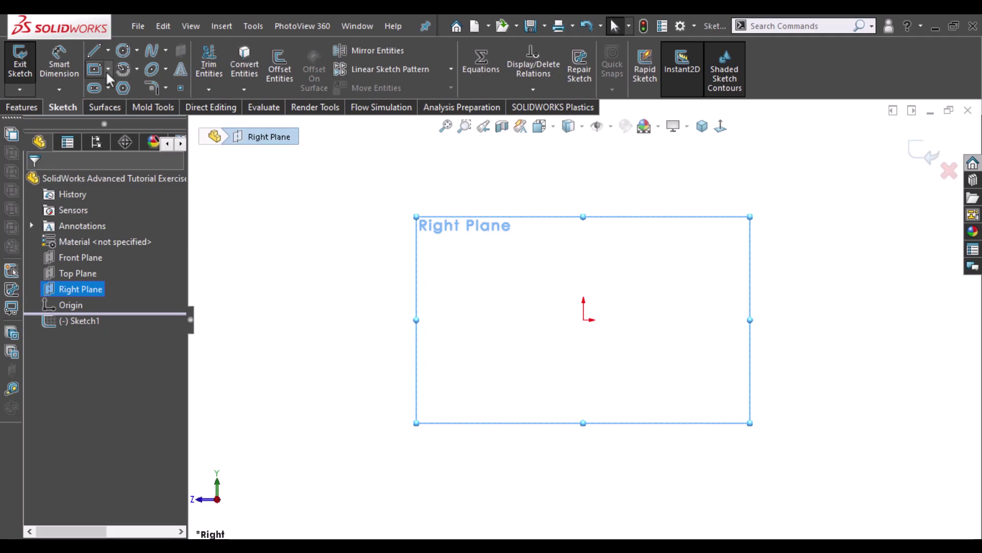
click(97, 69)
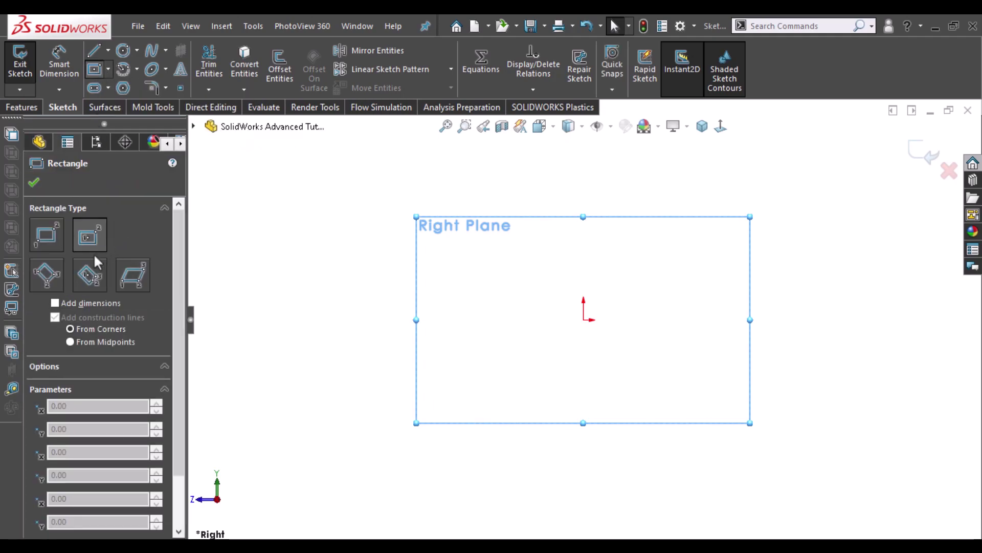
click(51, 241)
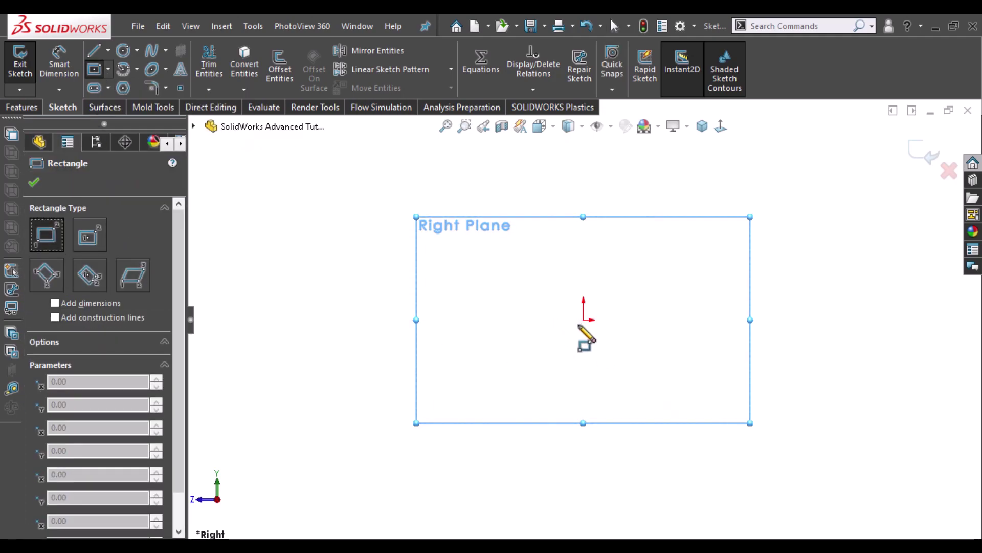
click(583, 320)
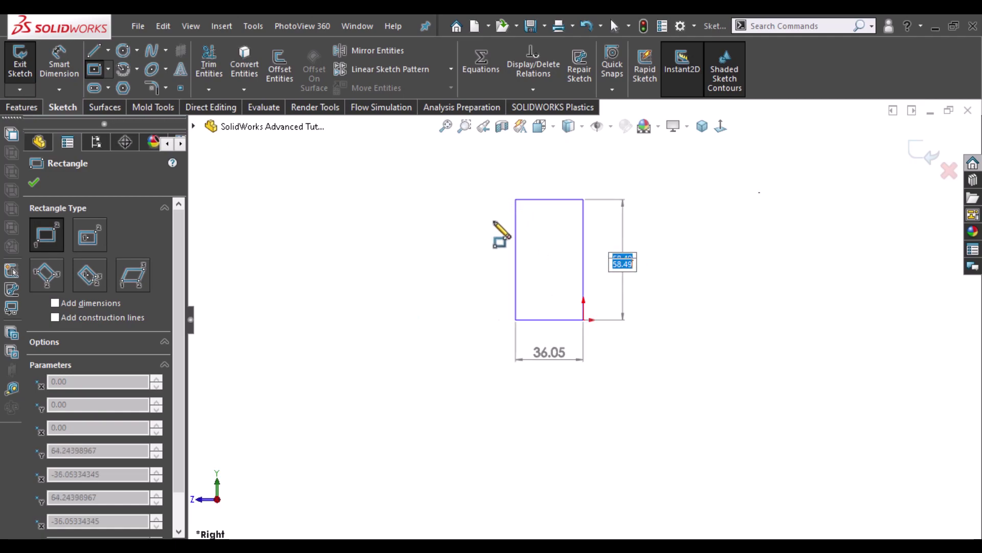
click(491, 224)
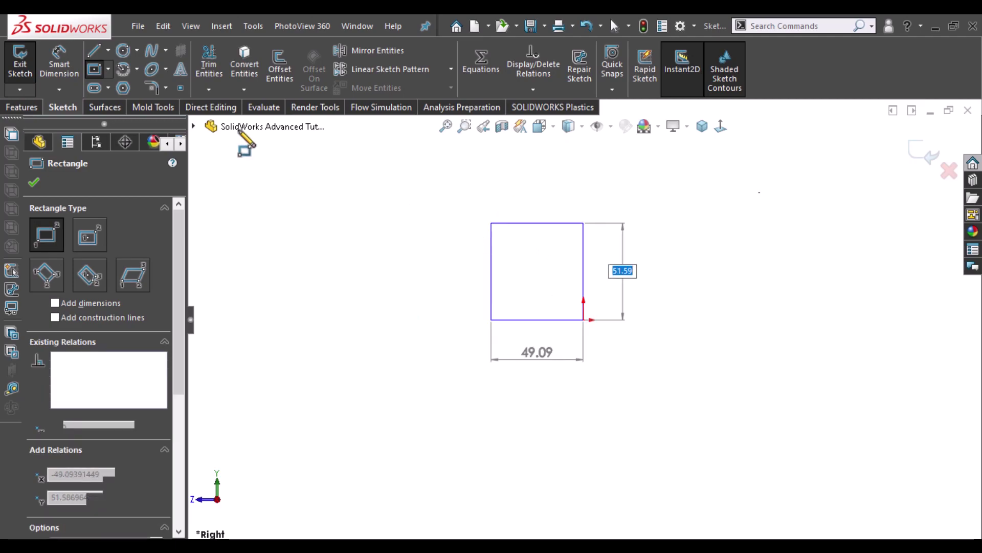
Step: Replace the rectangle's top line with a three-point arc bulging upward between the top corners
click(127, 72)
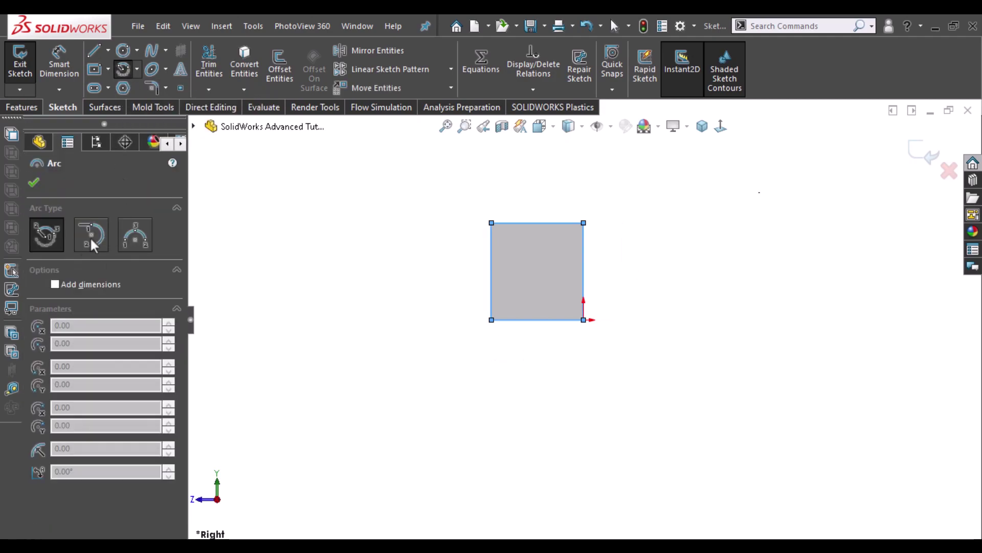
click(135, 238)
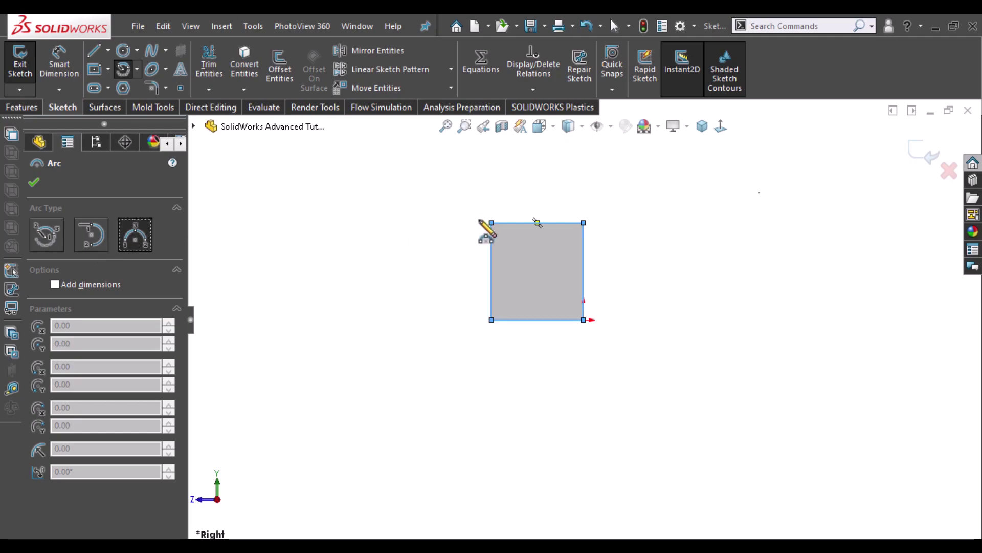
click(491, 223)
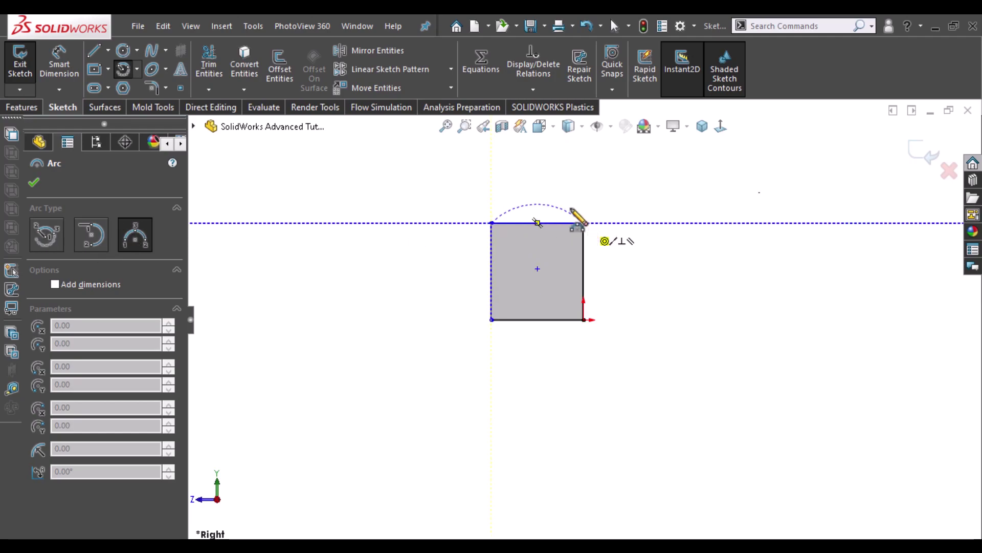
click(583, 223)
click(541, 188)
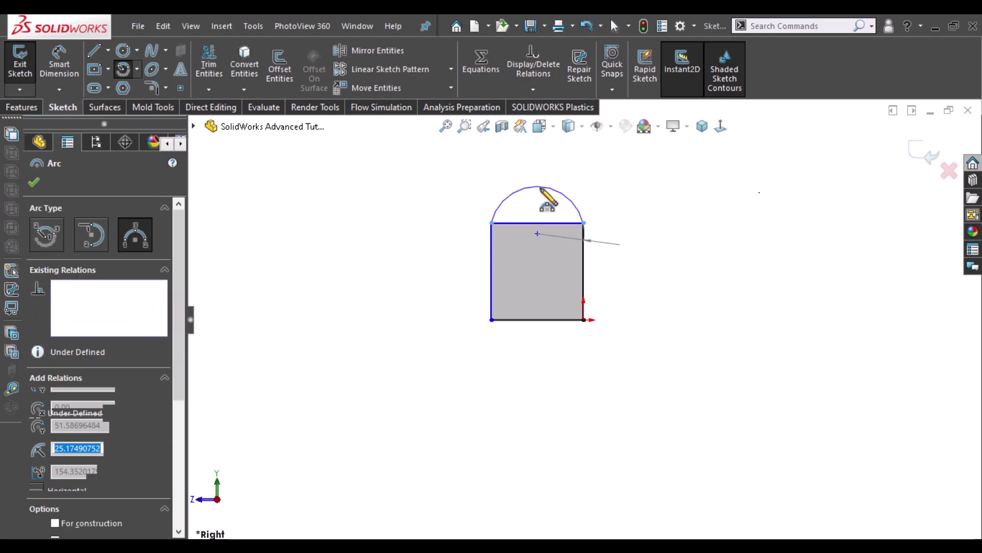
key(Escape)
key(Escape)
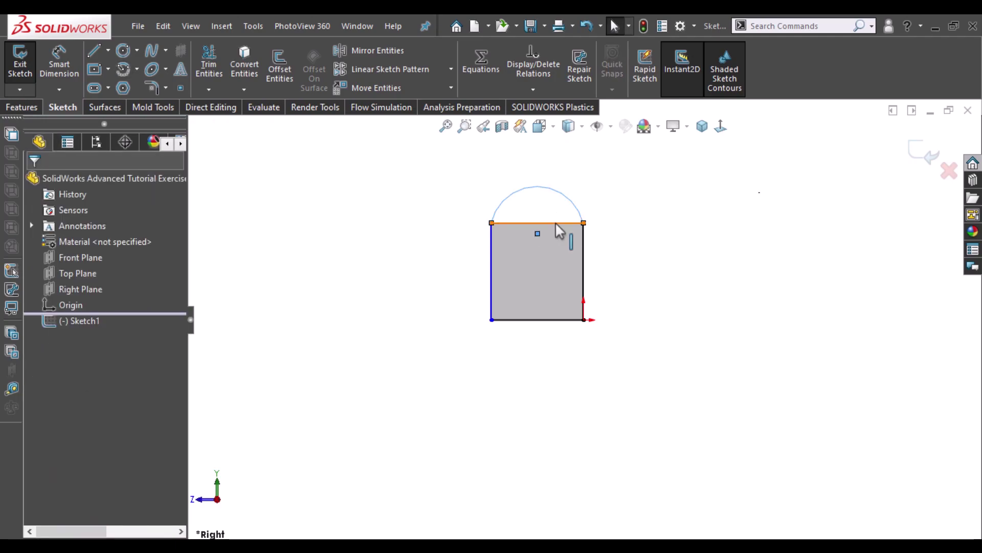
click(555, 223)
key(Delete)
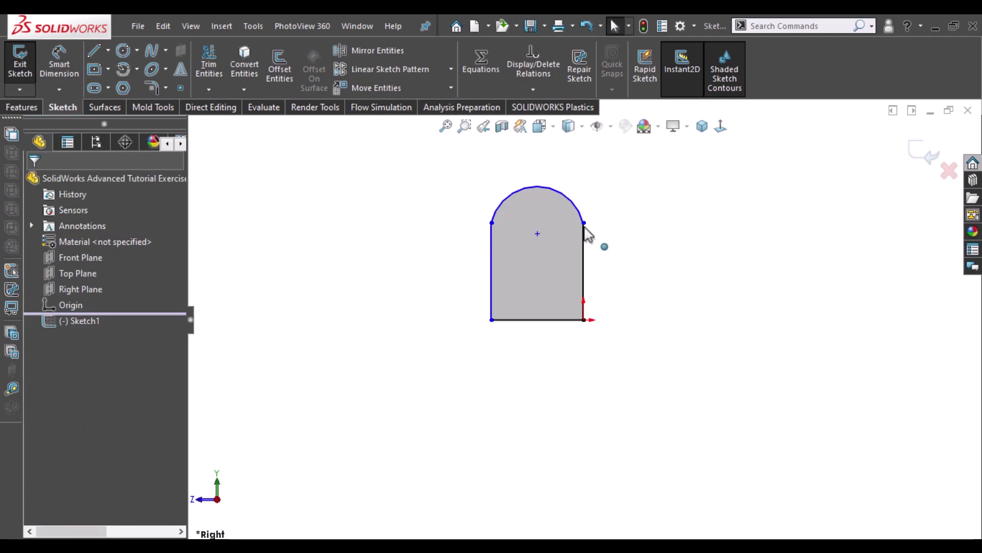
Step: Make the arc tangent to the side lines, with its endpoints and centre horizontally aligned
click(584, 223)
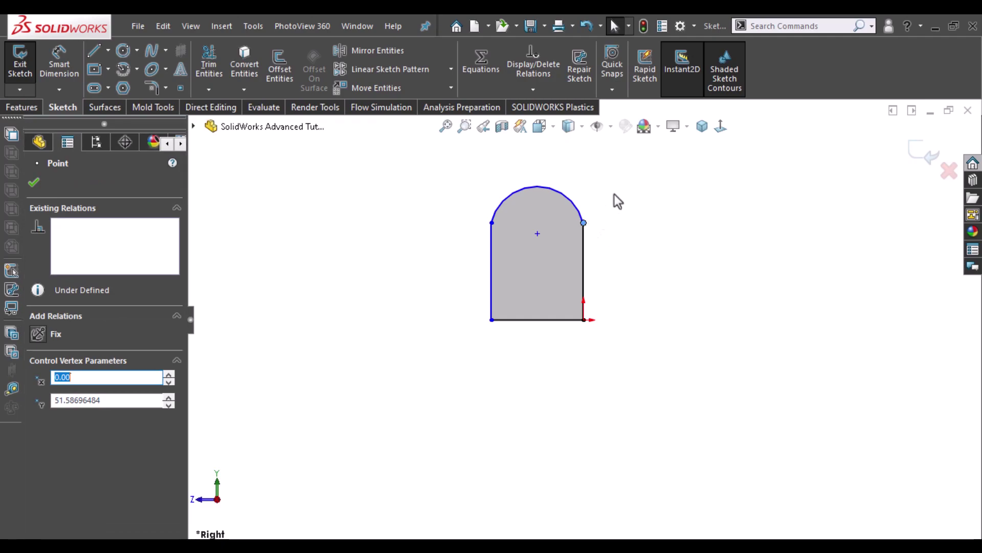
click(661, 267)
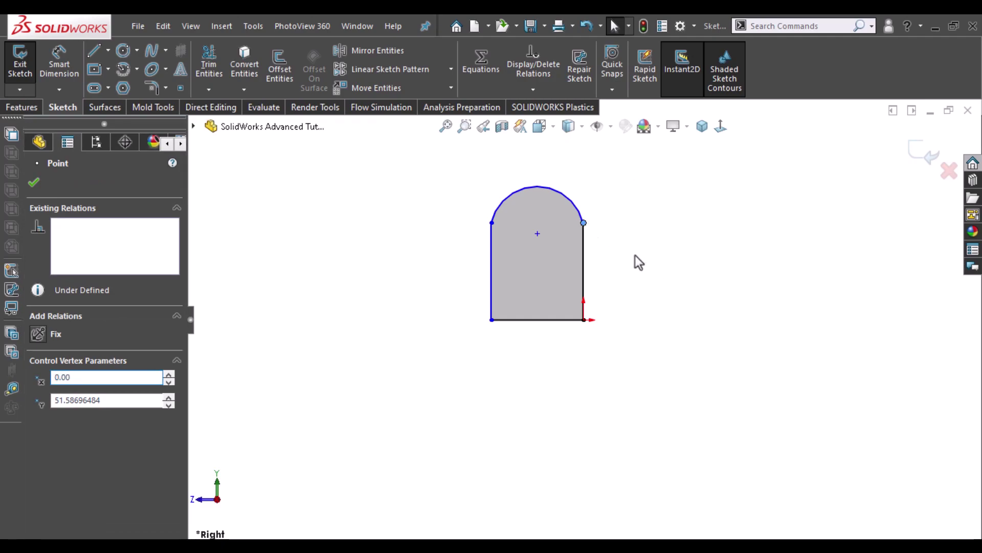
click(586, 224)
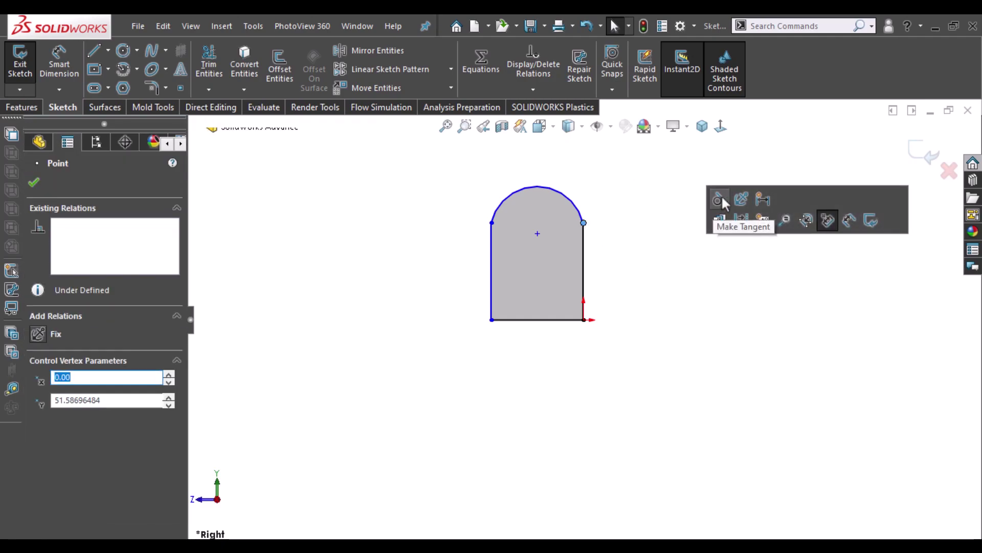
click(724, 201)
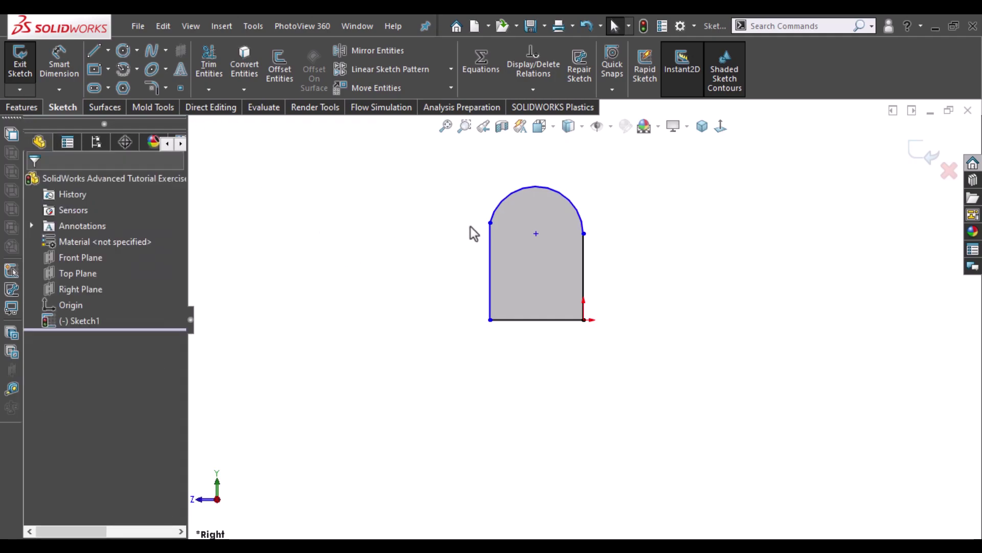
key(ctrl)
ctrl+click(490, 223)
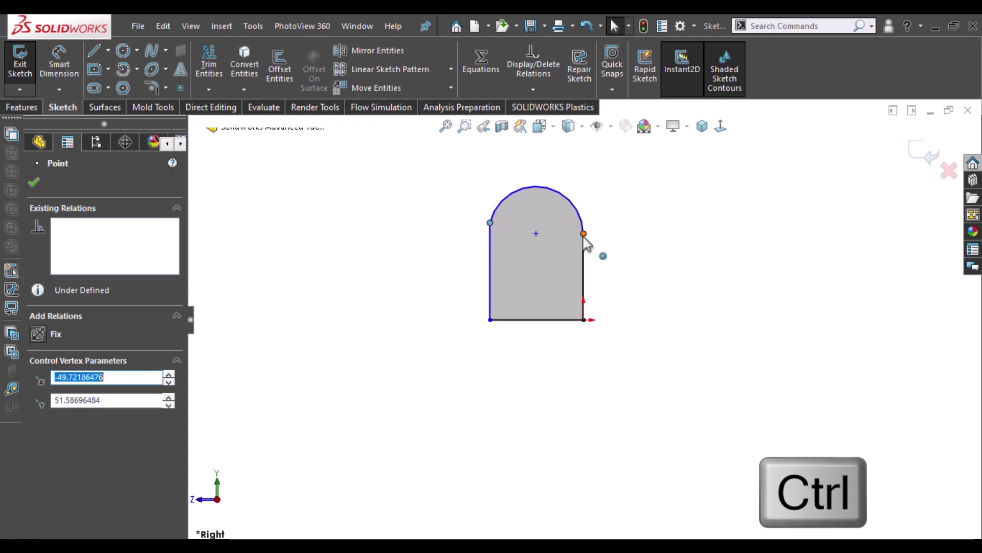
ctrl+click(535, 234)
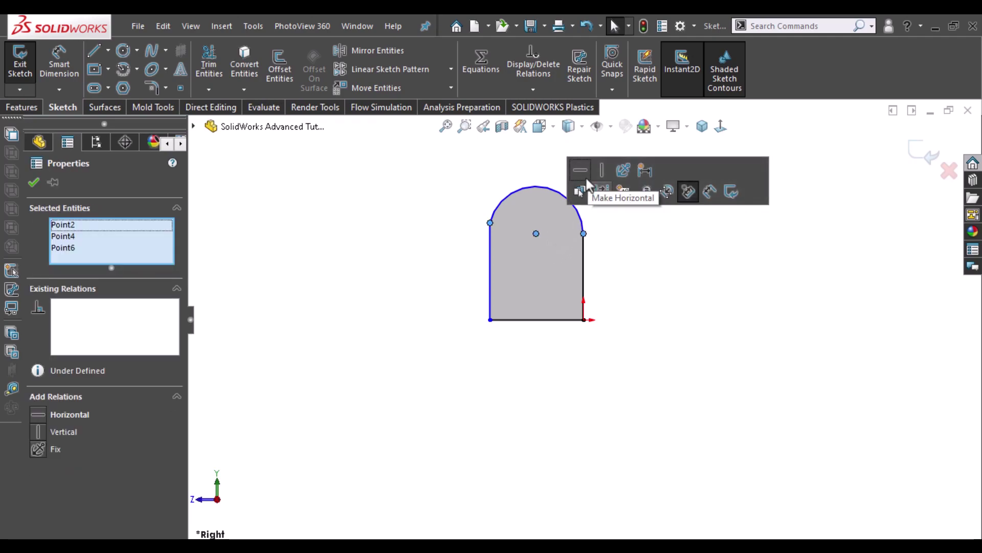
click(586, 177)
click(683, 297)
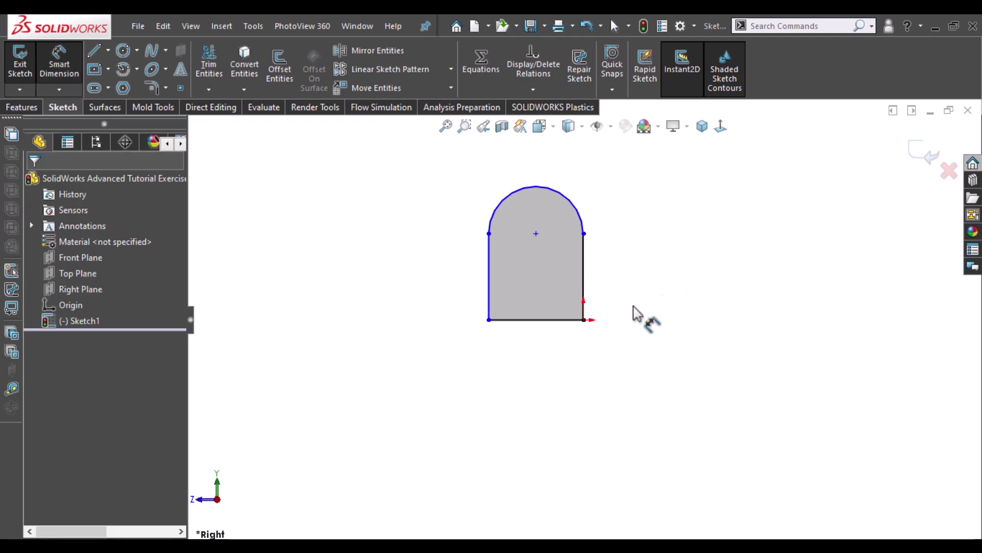
Step: Dimension the arch profile's bottom line to 72 mm and its right side to 80 mm
click(552, 327)
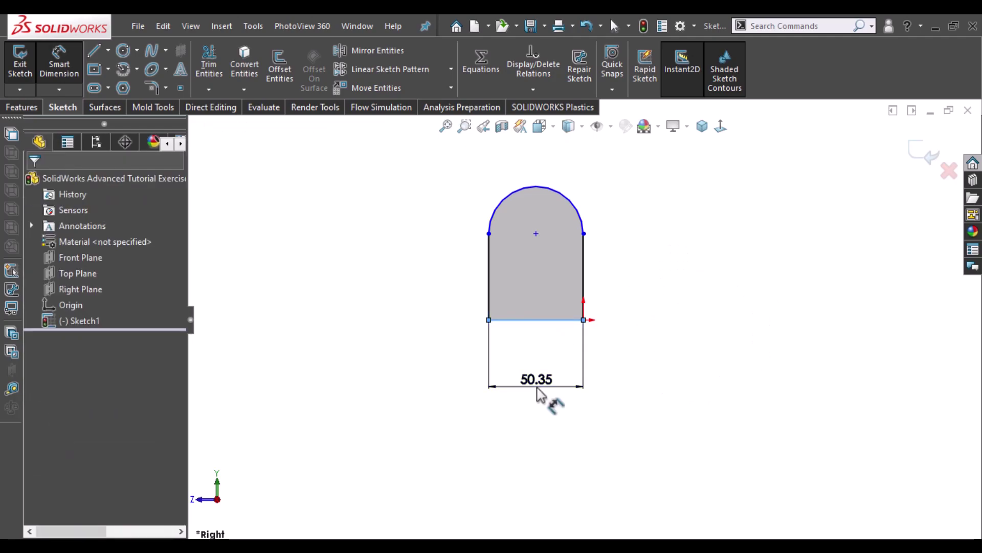
click(537, 394)
text(72)
key(Return)
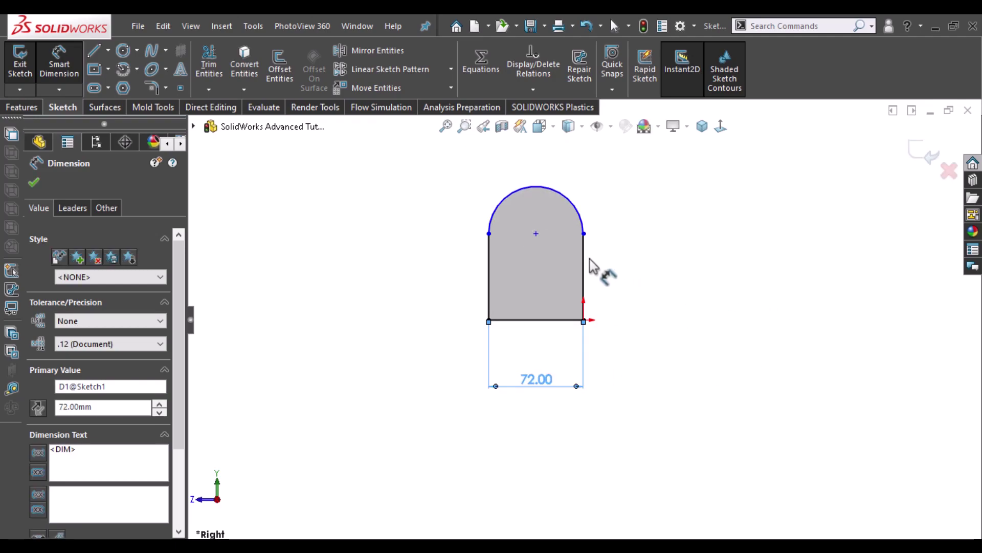
click(685, 276)
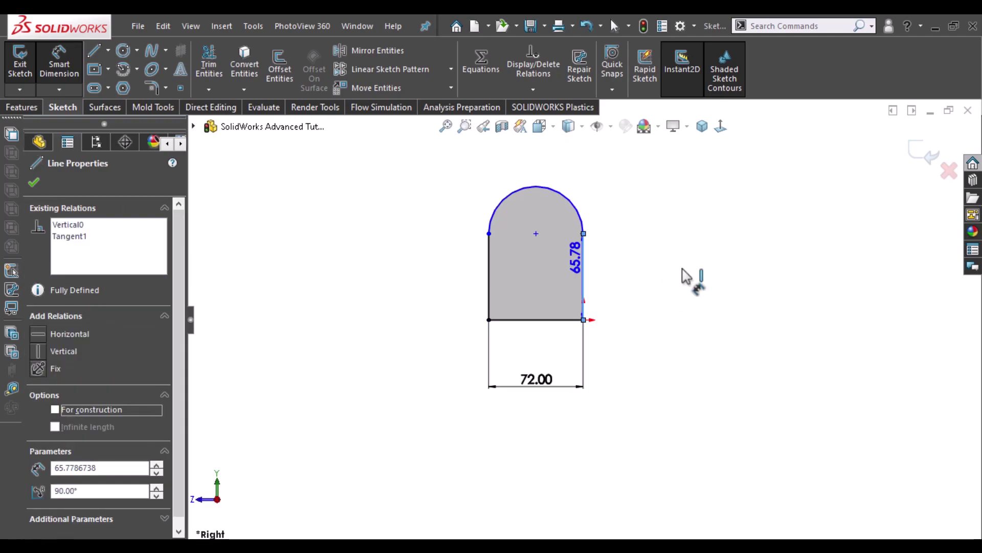
key(Escape)
double_click(675, 267)
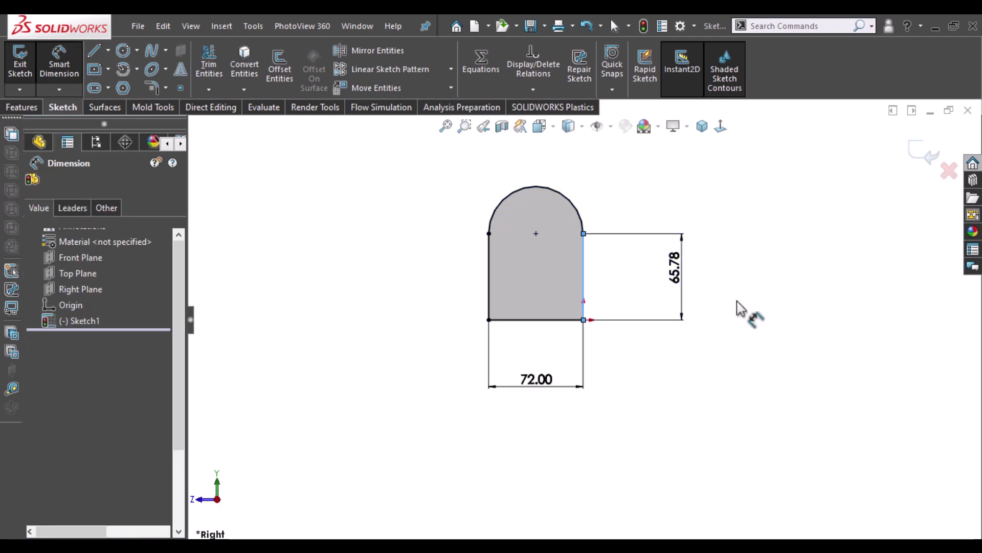
text(80)
key(Escape)
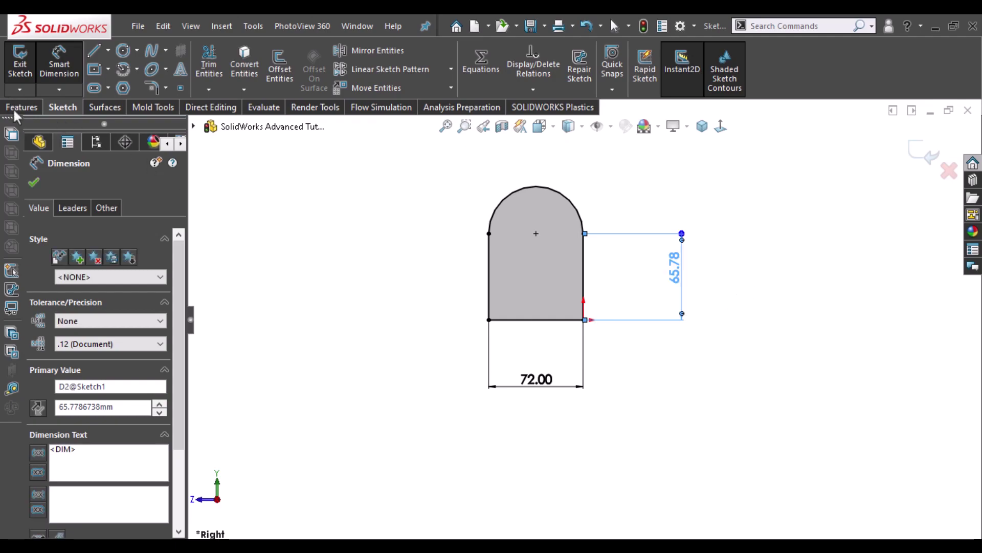
click(27, 72)
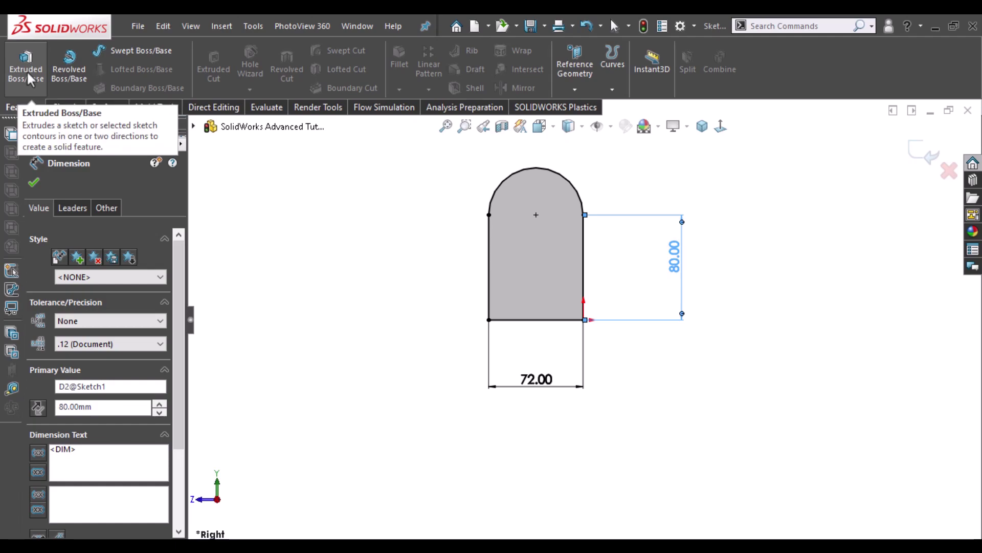
Step: Extrude the arch profile 118 mm in the reversed direction
click(28, 74)
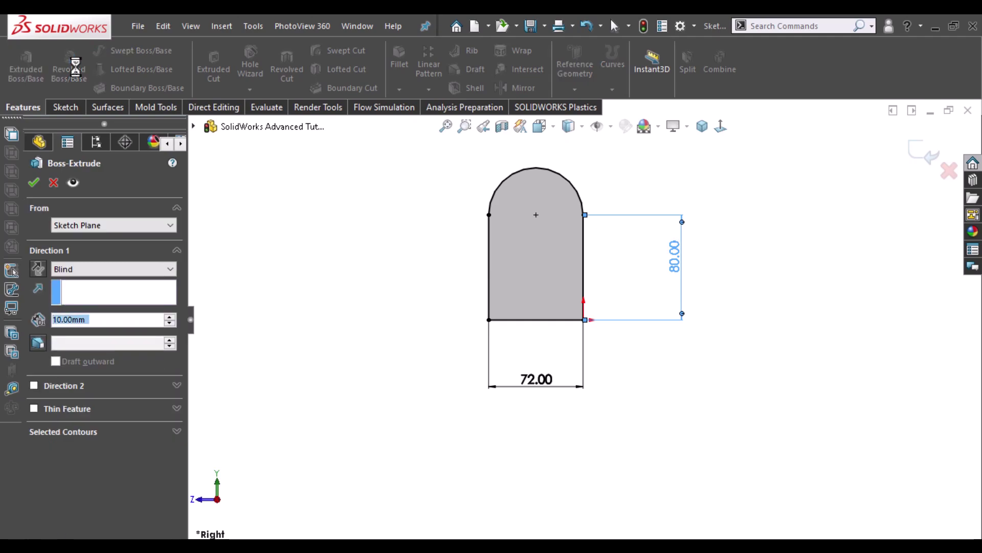
text(1)
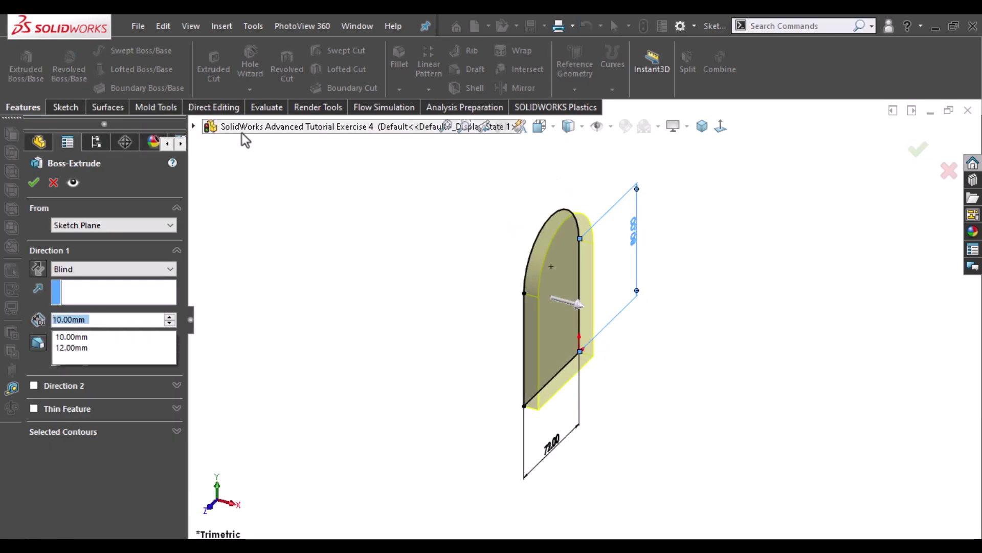
text(18)
key(Return)
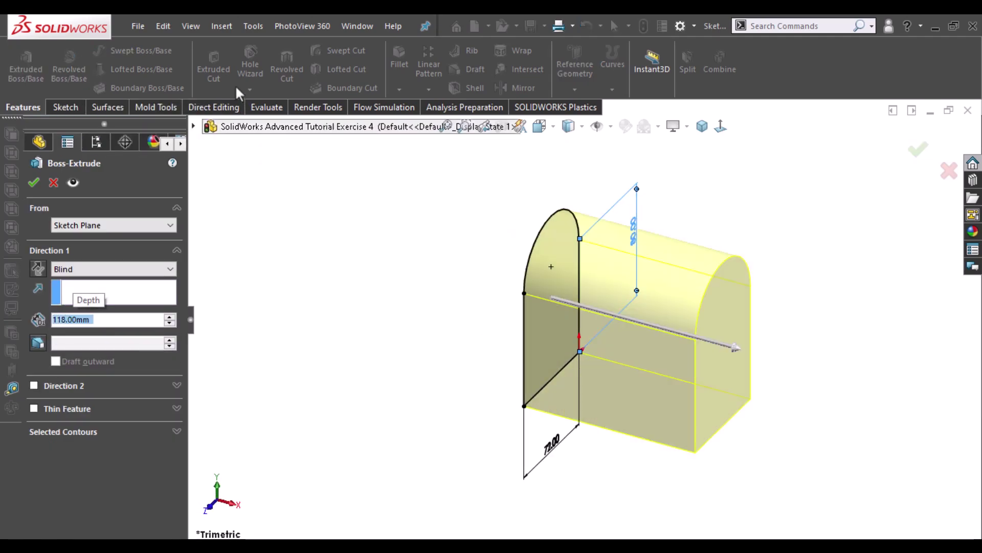
click(36, 270)
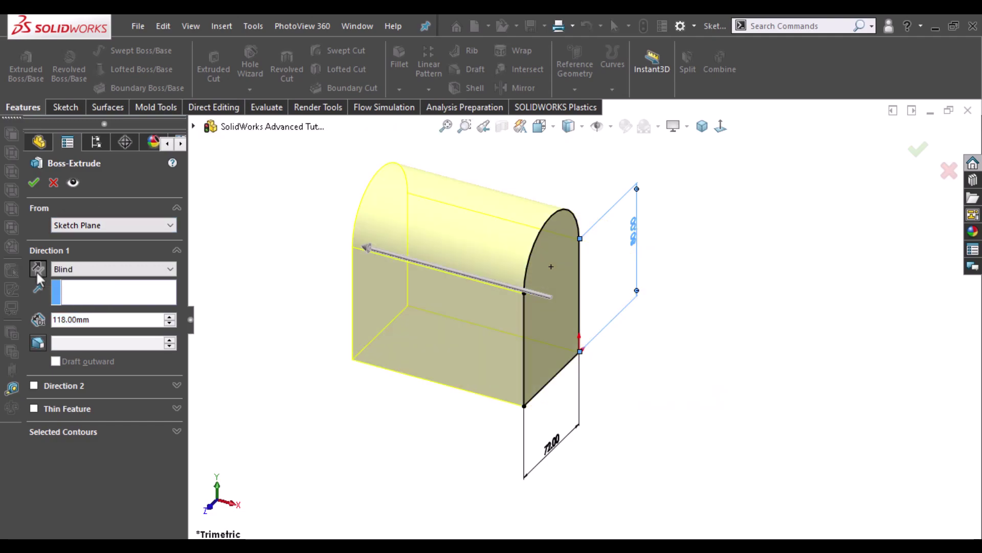
click(27, 181)
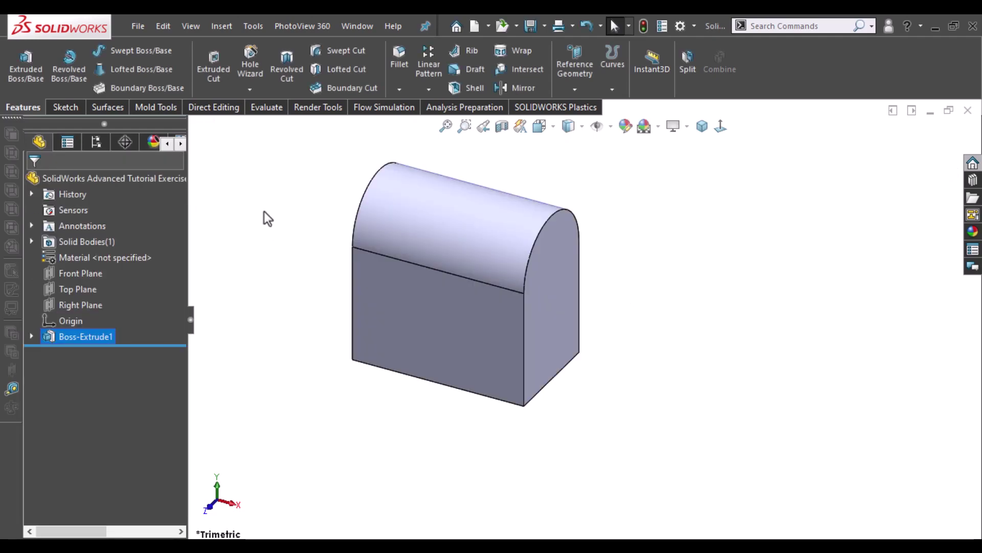
Step: Start a new sketch on the block's bottom face, viewed normal to it
click(264, 213)
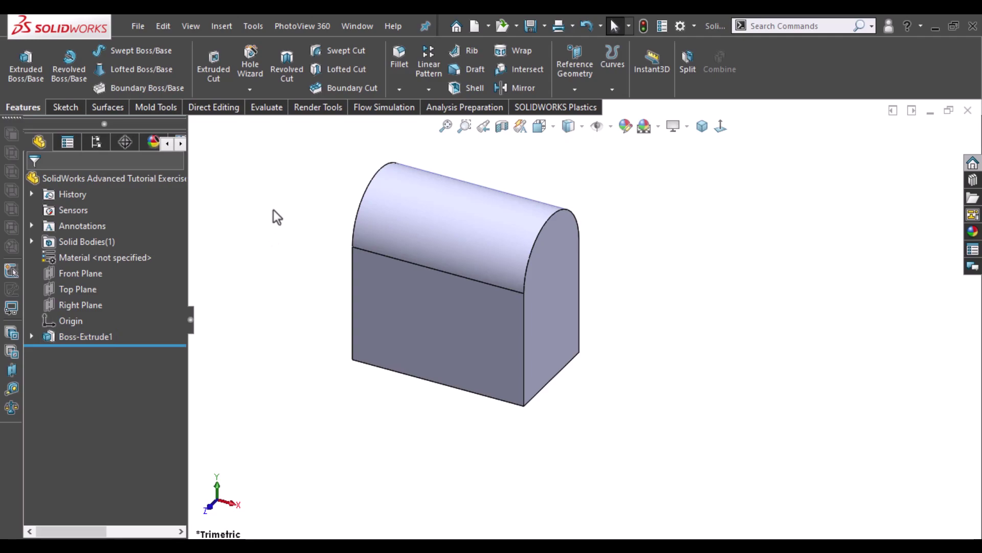
middle_drag(395, 373, 450, 336)
click(454, 353)
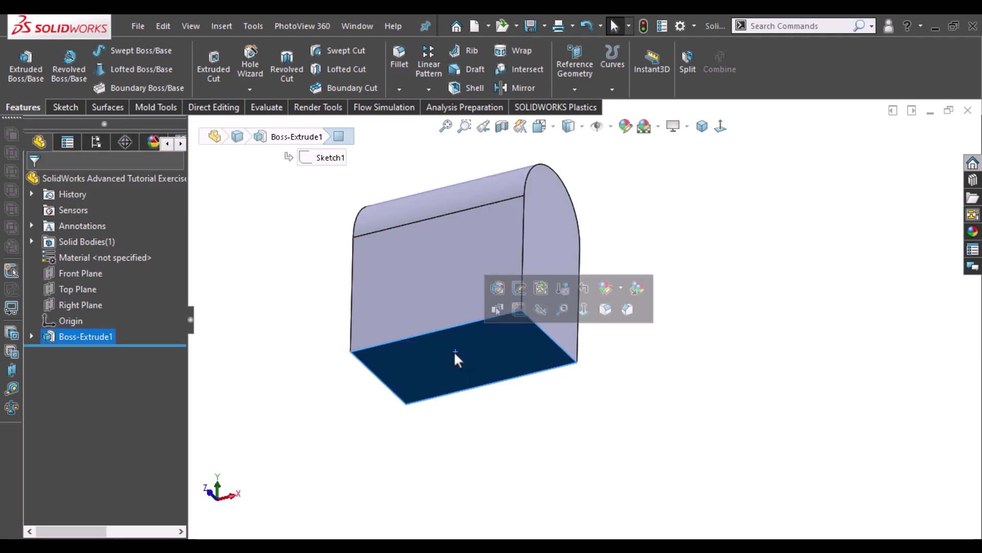
click(518, 308)
mouse_move(617, 195)
middle_down()
mouse_move(594, 305)
mouse_move(742, 169)
middle_up()
click(720, 127)
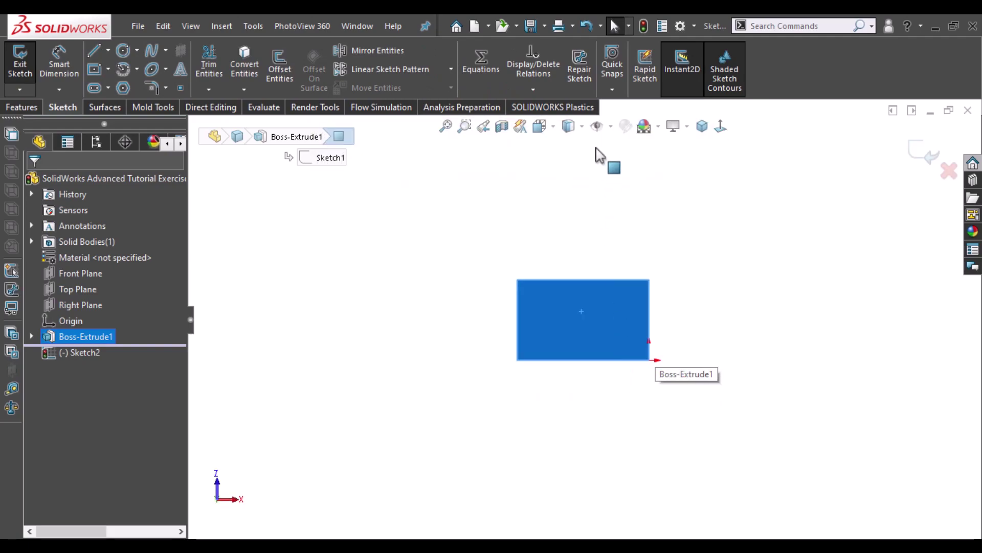
scroll(598, 138, down, 2)
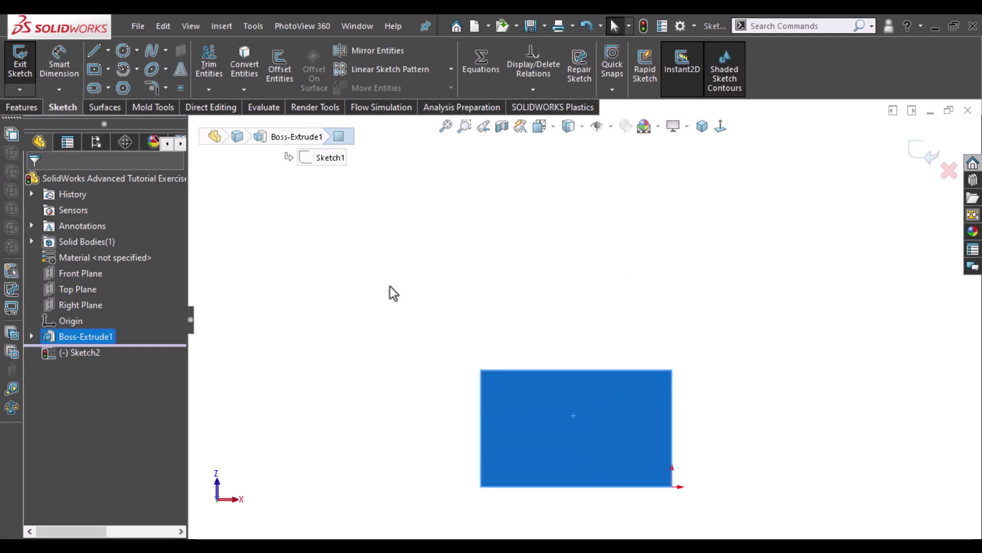
Step: Draw the tapered side line with a short inward step, plus a line along the base edge
key(l)
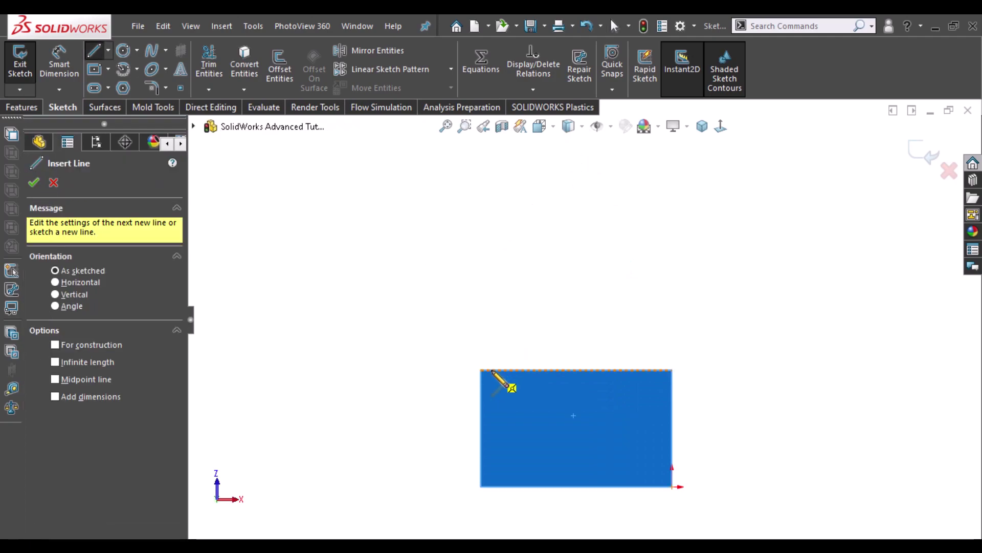
click(491, 370)
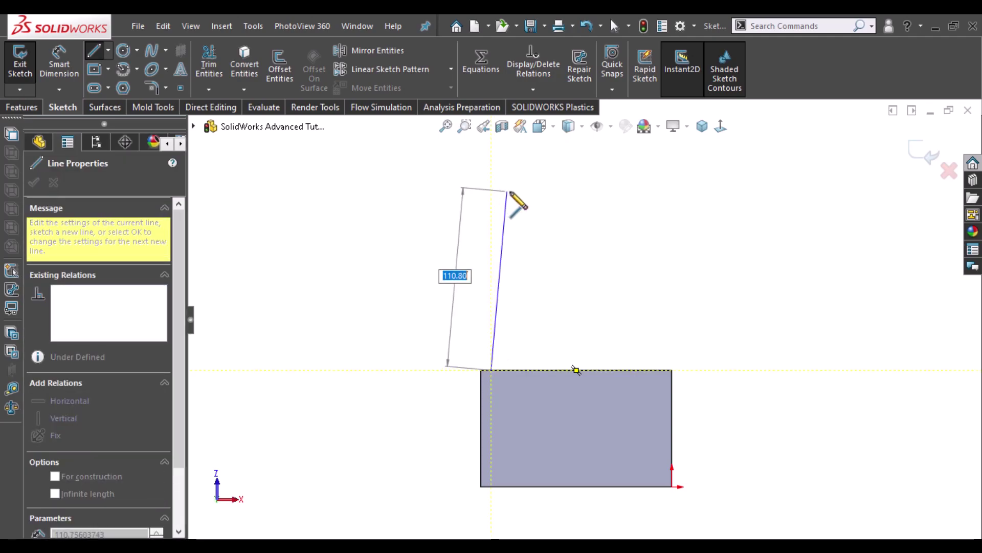
click(510, 191)
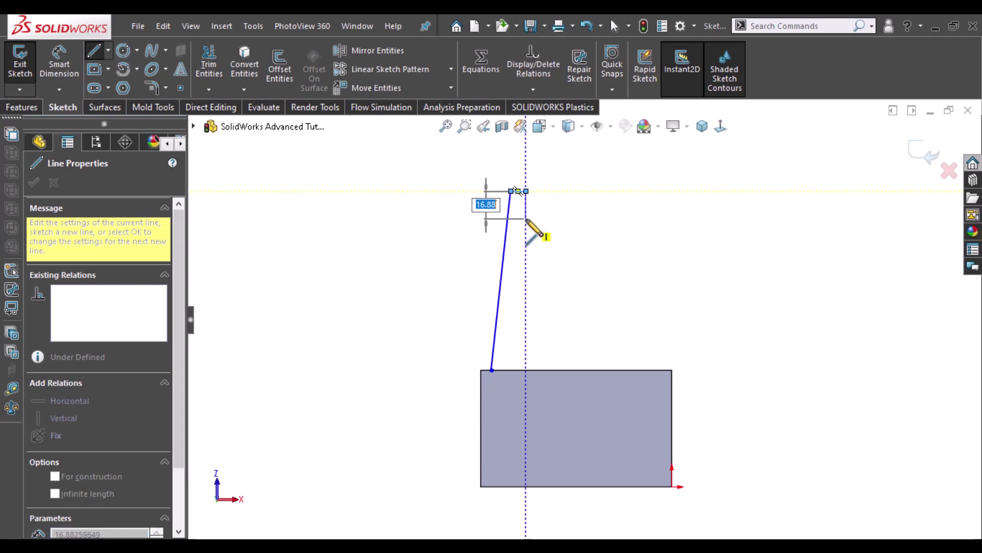
double_click(526, 218)
key(Escape)
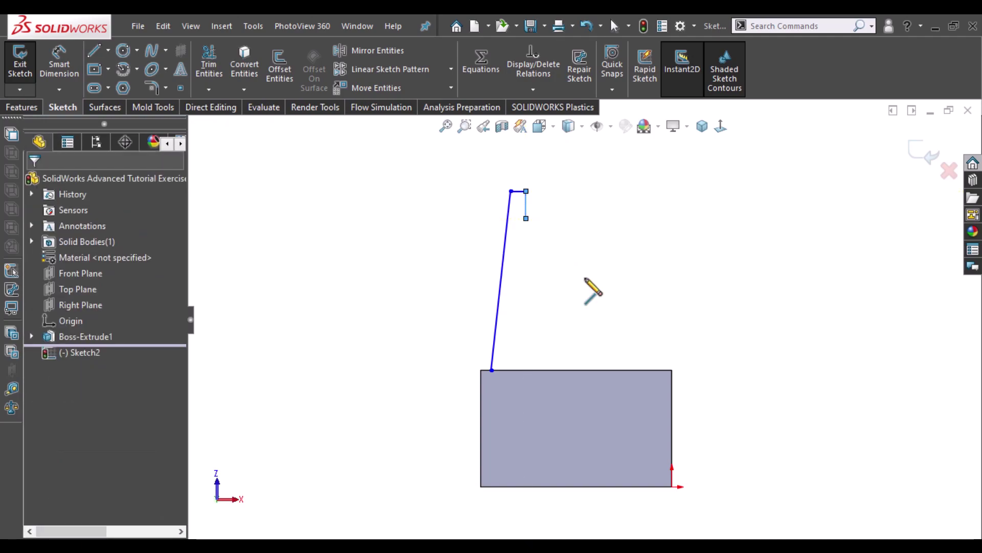
right_drag(619, 312, 557, 313)
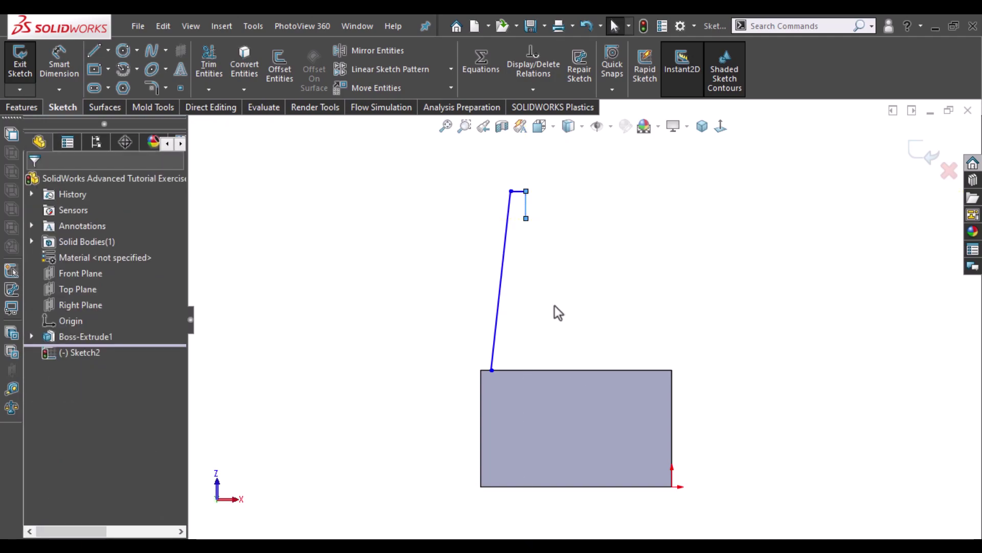
click(491, 369)
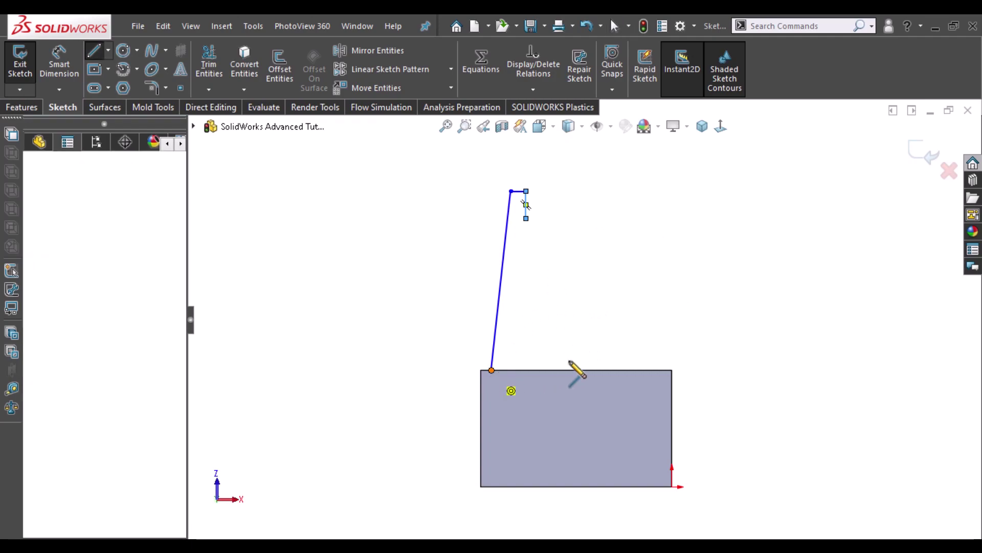
double_click(595, 370)
key(Escape)
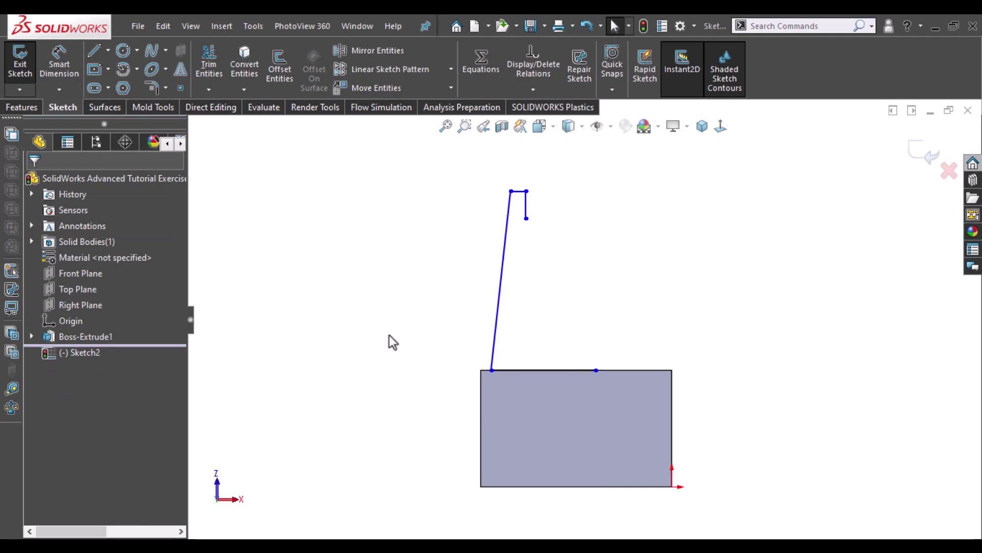
Step: Add a vertical construction centreline rising from the base edge
key(l)
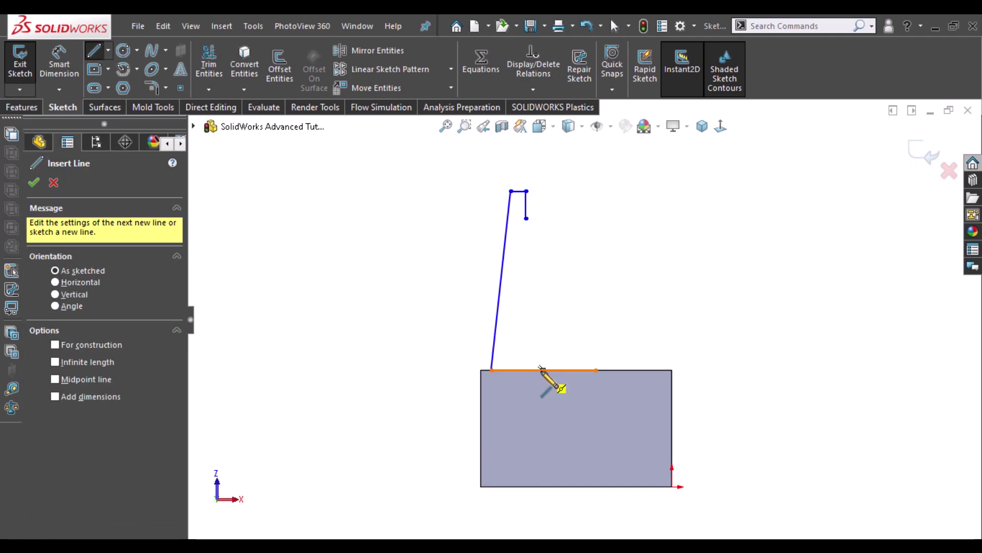
click(543, 370)
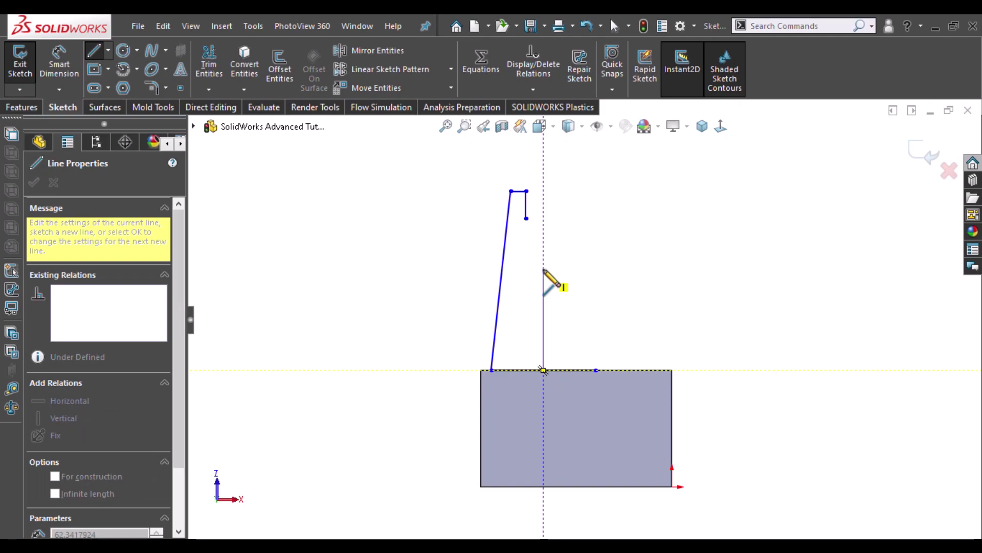
double_click(543, 269)
key(Escape)
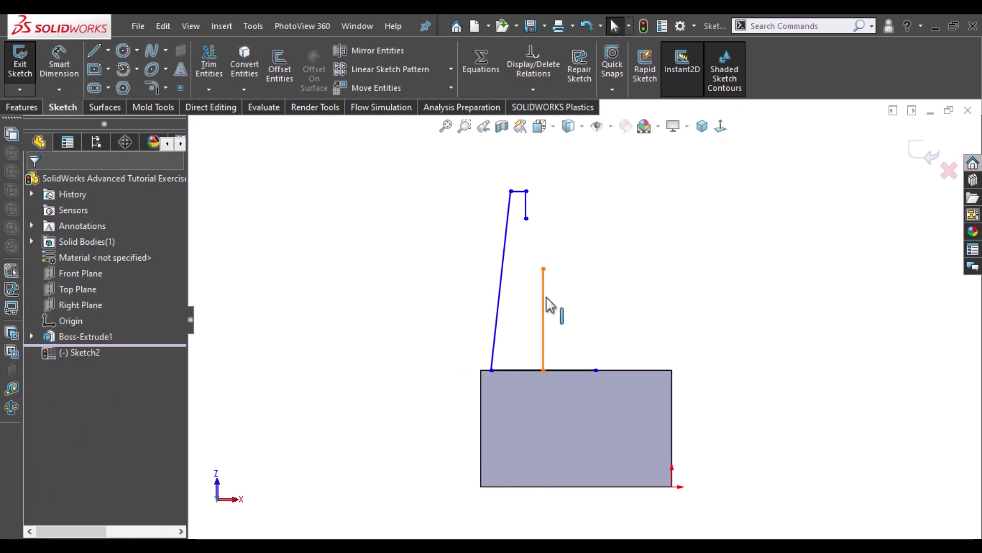
click(544, 305)
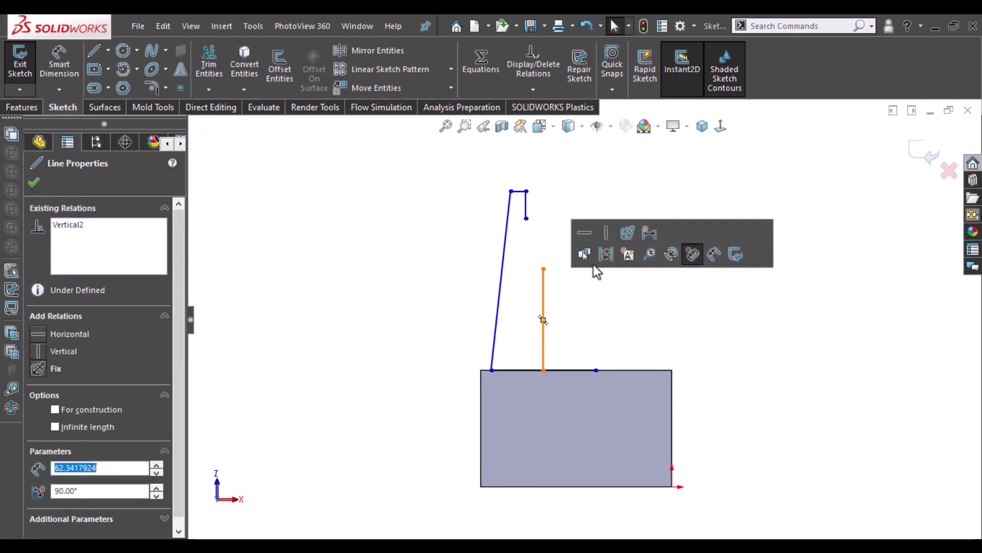
click(604, 254)
click(564, 365)
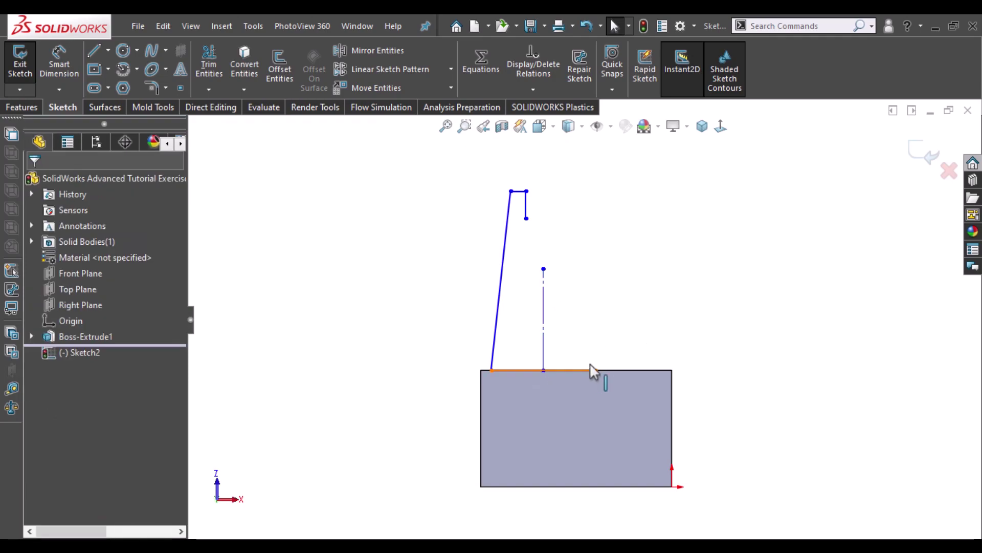
Step: Make the centreline's end coincident with the base line midpoint, then mirror the left lines across it
right_click(618, 367)
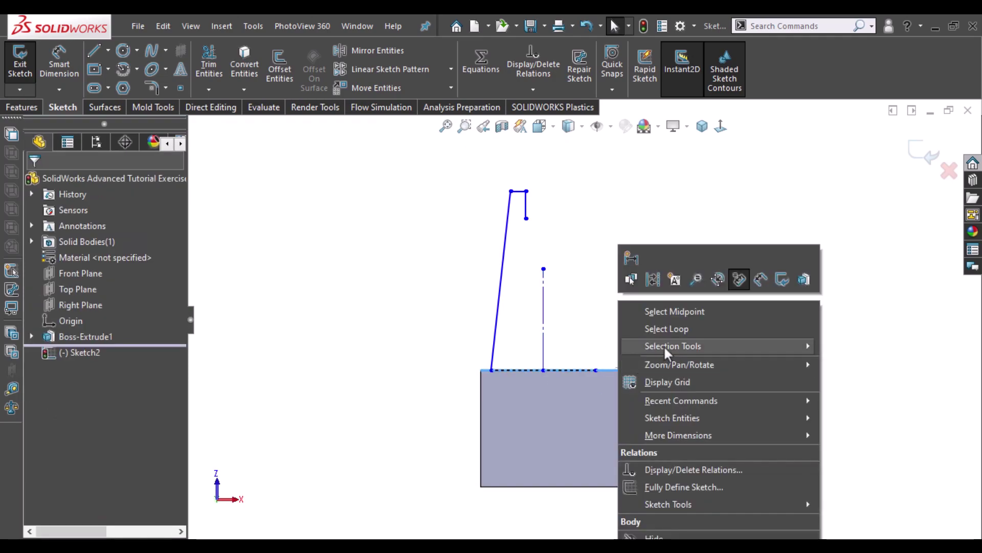
ctrl+click(665, 314)
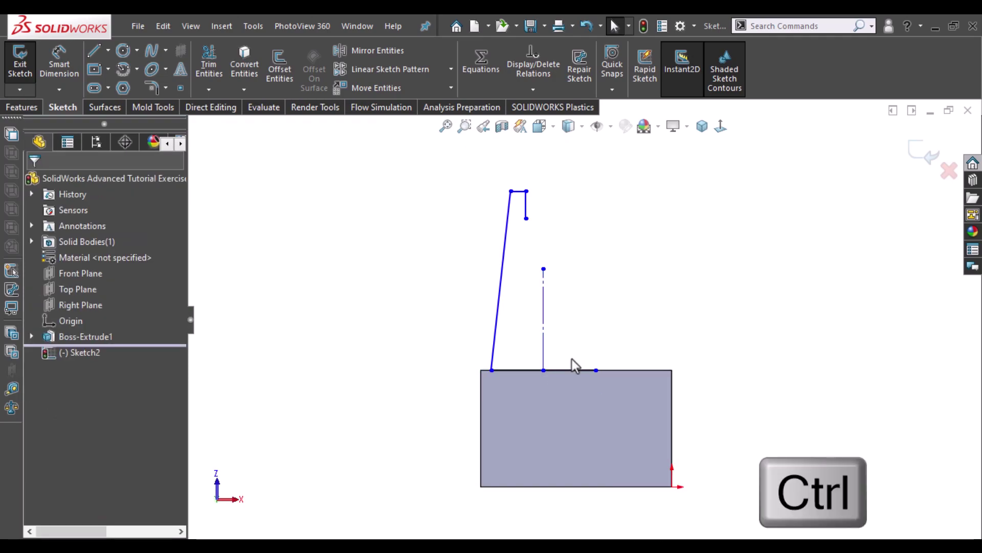
ctrl+click(542, 370)
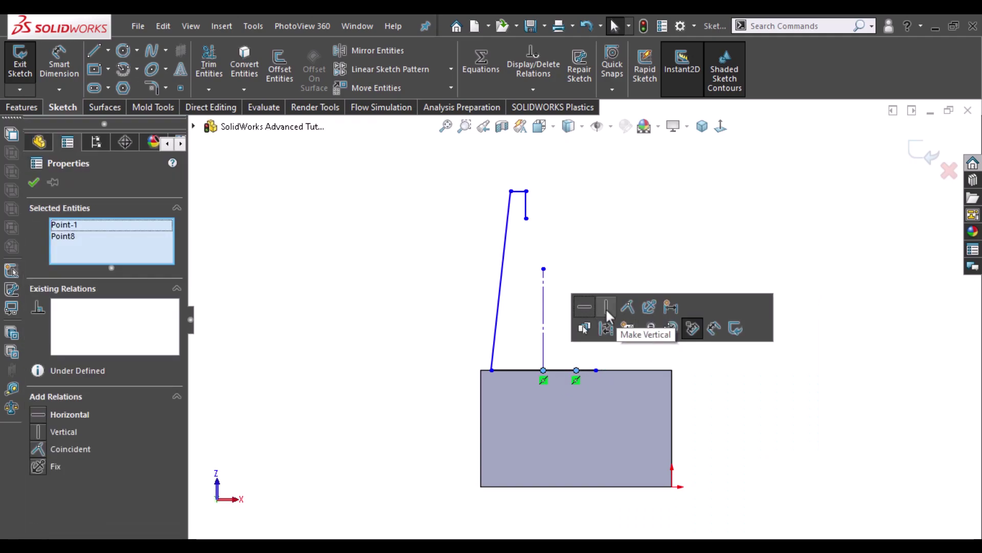
click(628, 307)
click(594, 309)
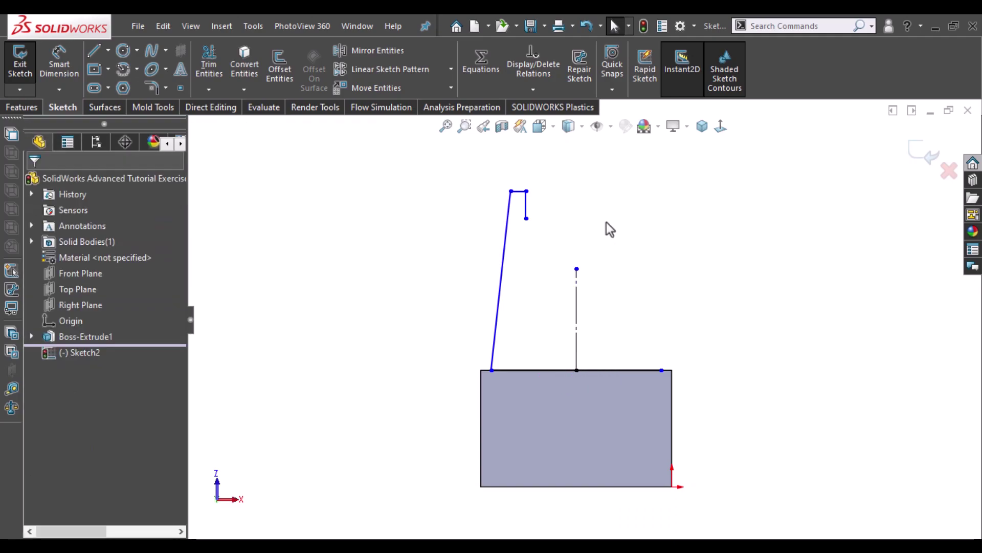
drag(532, 195, 622, 324)
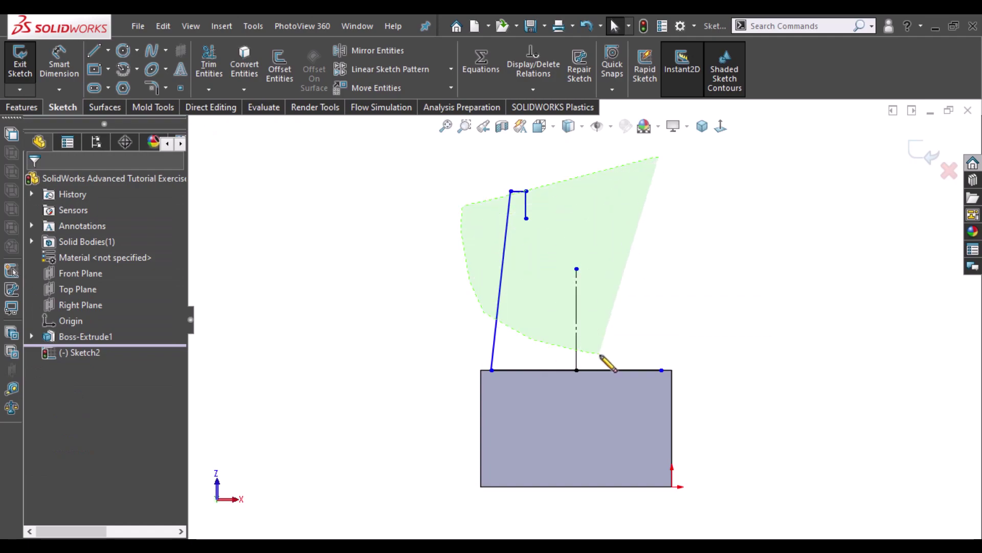
click(345, 52)
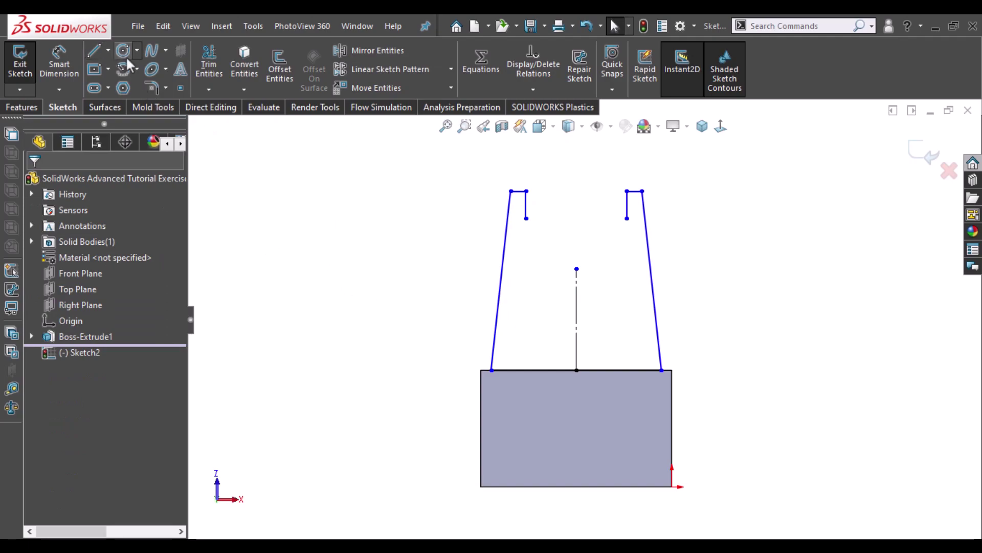
Step: Join the two inner step ends with a tangent arc to close the profile
click(136, 71)
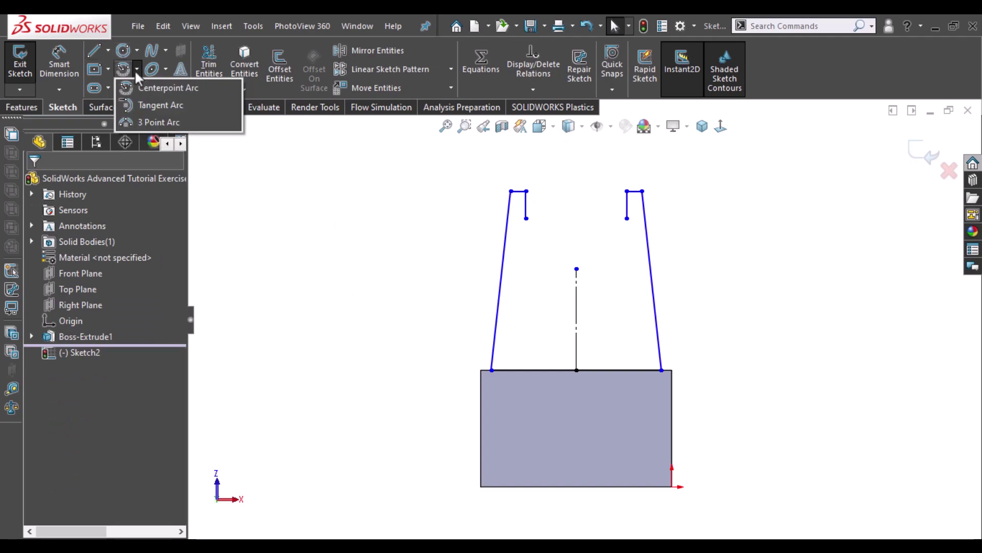
click(149, 105)
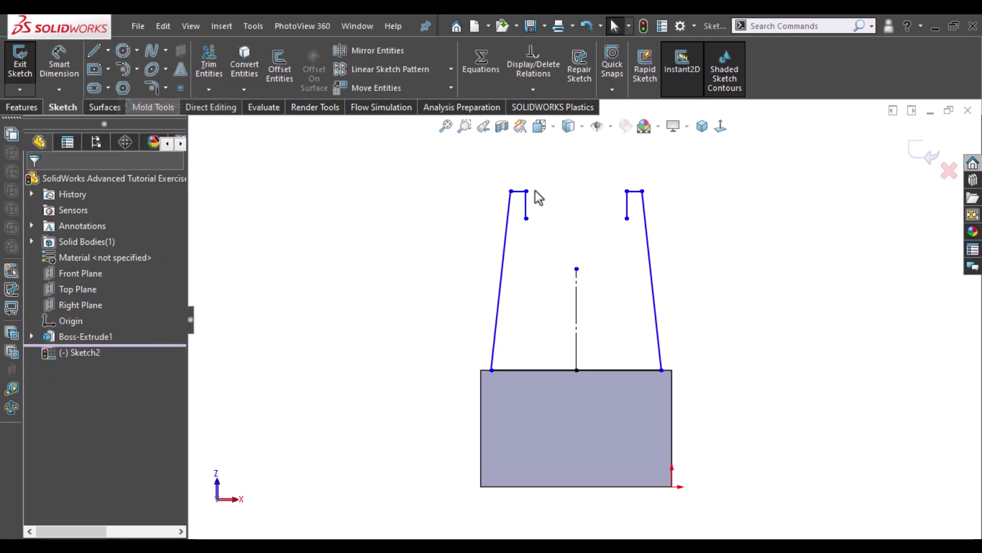
click(526, 219)
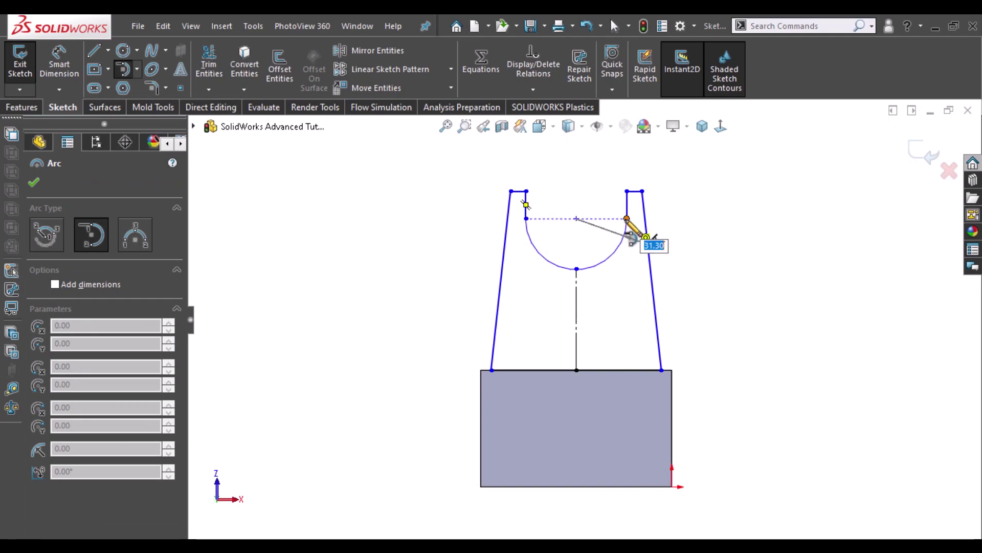
click(627, 218)
key(Escape)
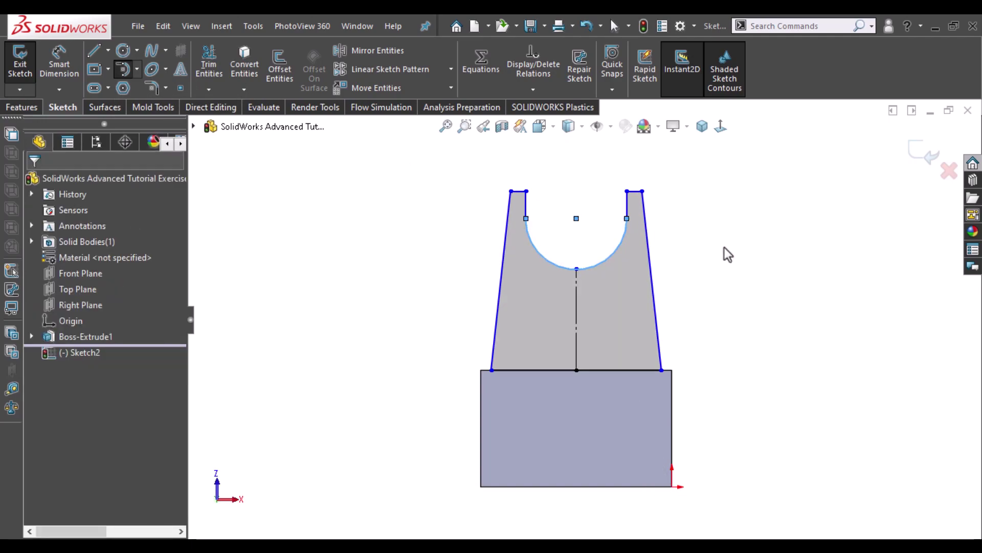
Step: Orbit and zoom to view the part from above, cancelling an accidental Convert Entities
right_drag(747, 259, 751, 191)
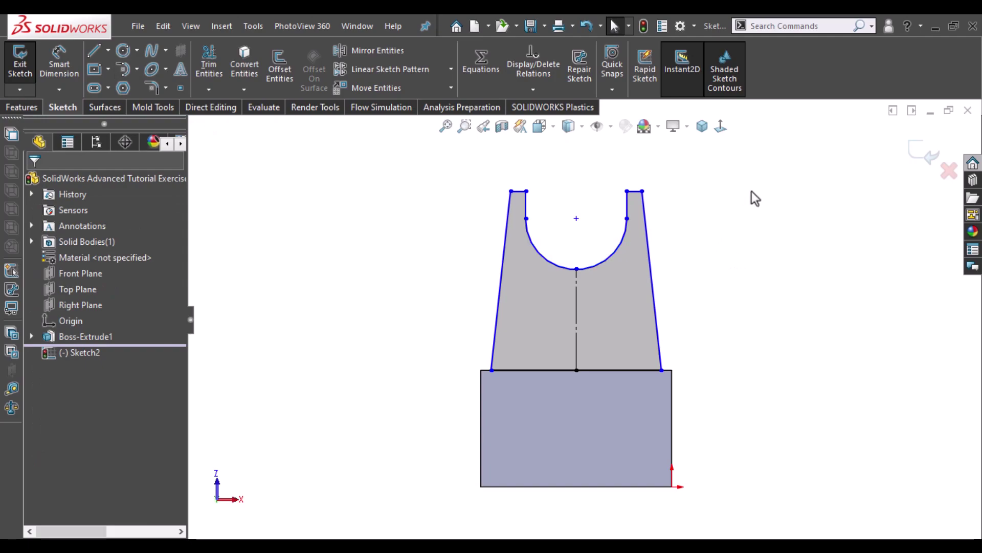
right_drag(735, 226, 746, 165)
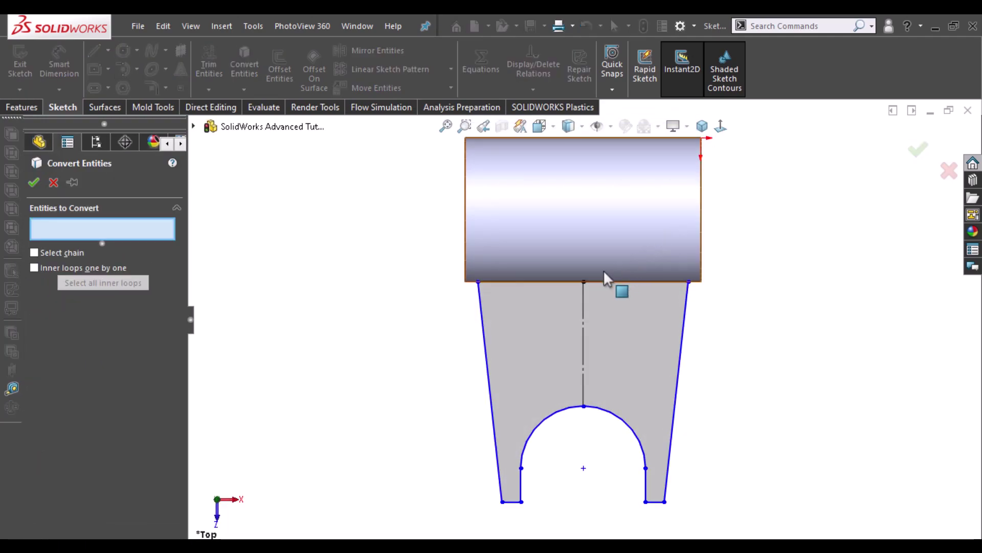
scroll(540, 257, down, 2)
scroll(539, 255, up, 2)
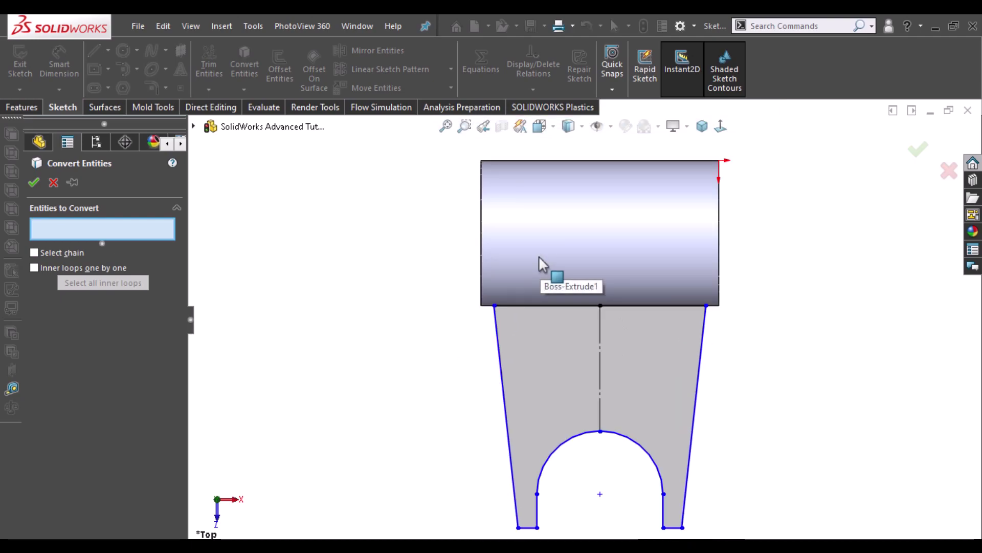
scroll(539, 256, up, 2)
scroll(647, 445, down, 2)
scroll(647, 445, down, 2)
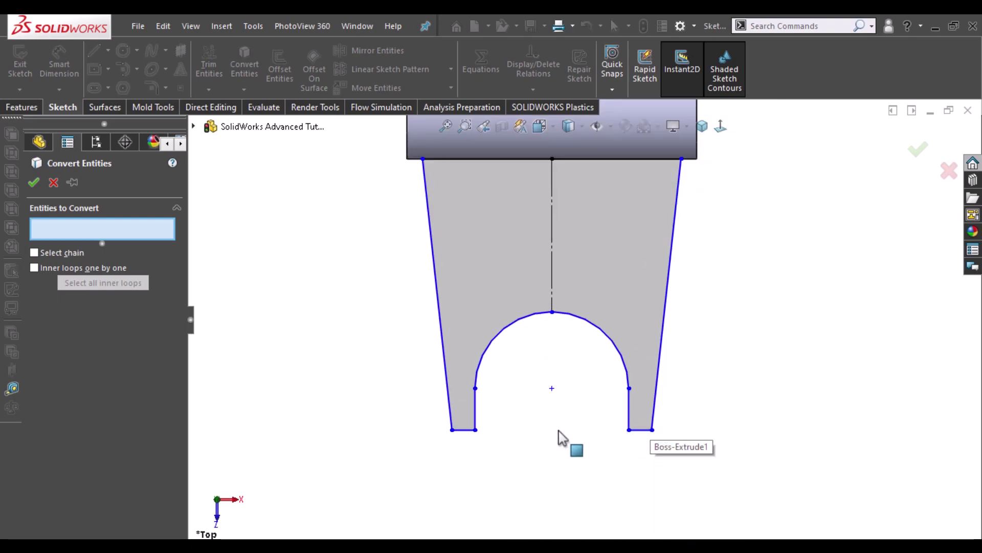
click(53, 185)
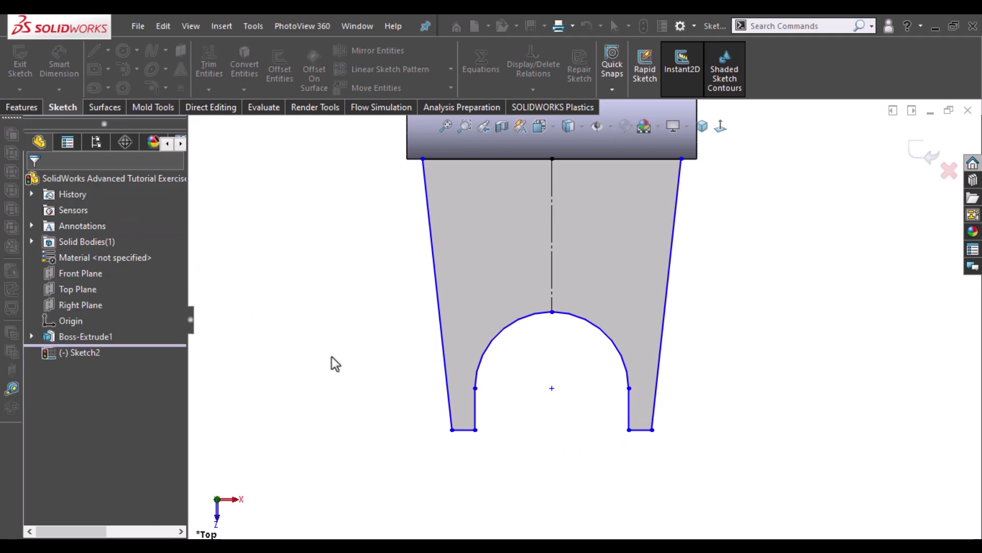
right_drag(339, 360, 341, 307)
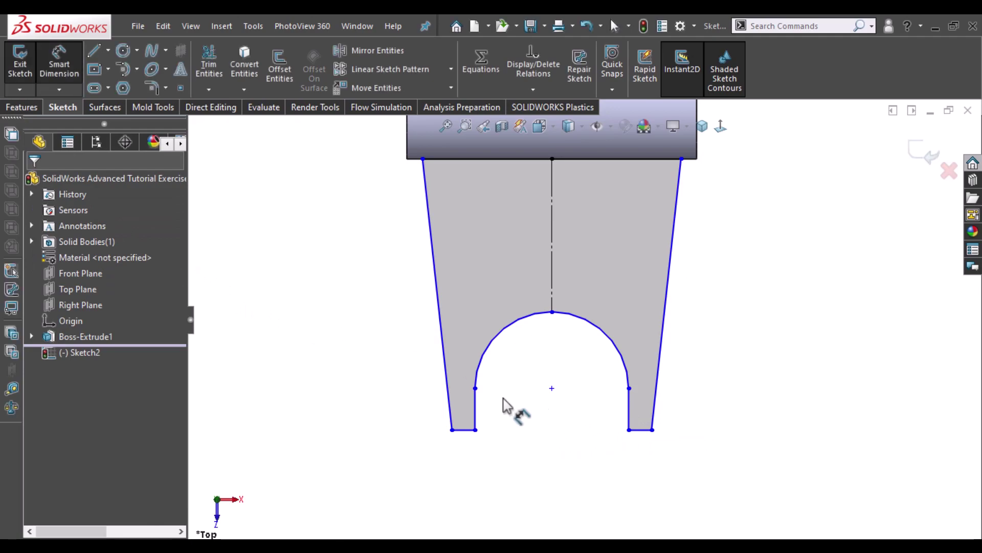
Step: Dimension the slot leg height to 18 mm and the slot width to 44 mm
click(398, 412)
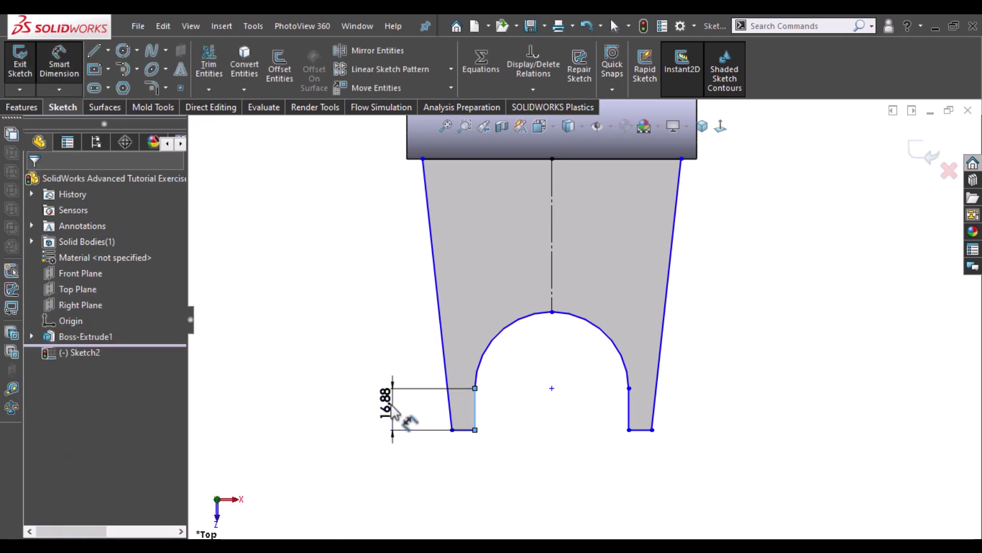
click(394, 412)
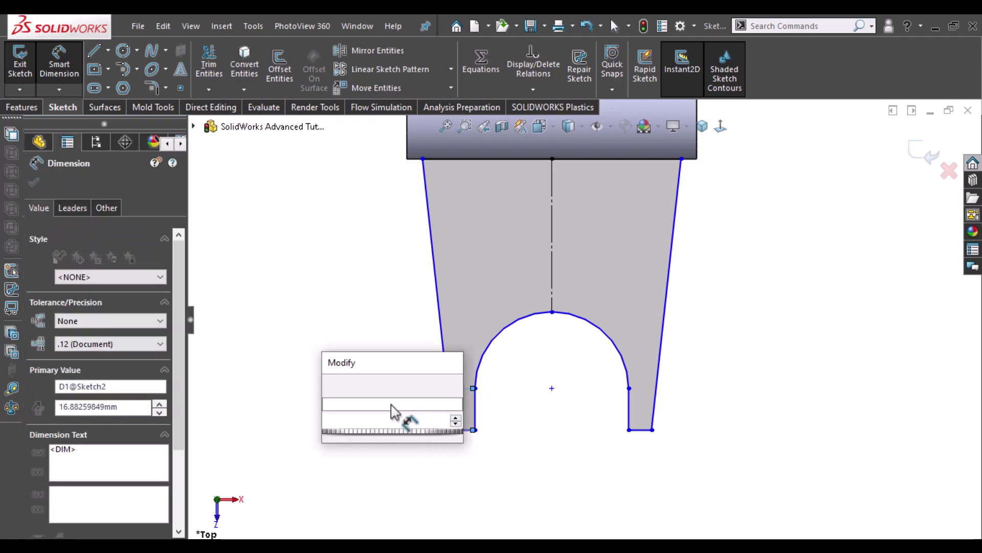
text(18)
key(Return)
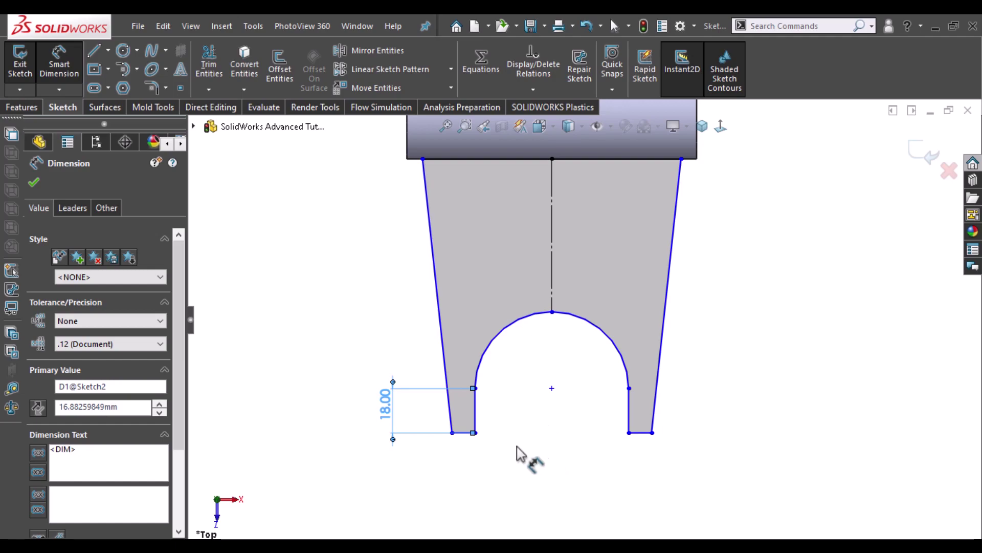
click(652, 432)
click(547, 456)
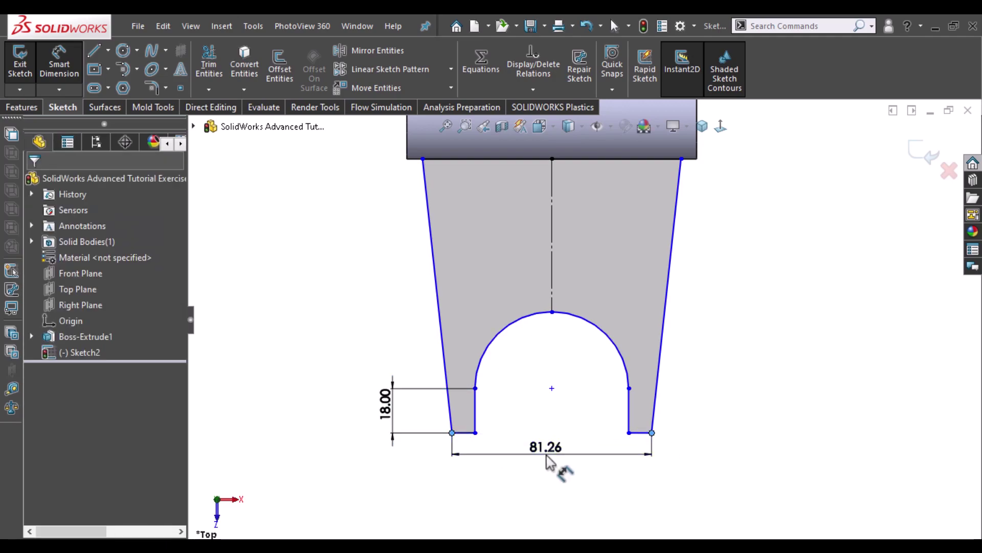
text(40)
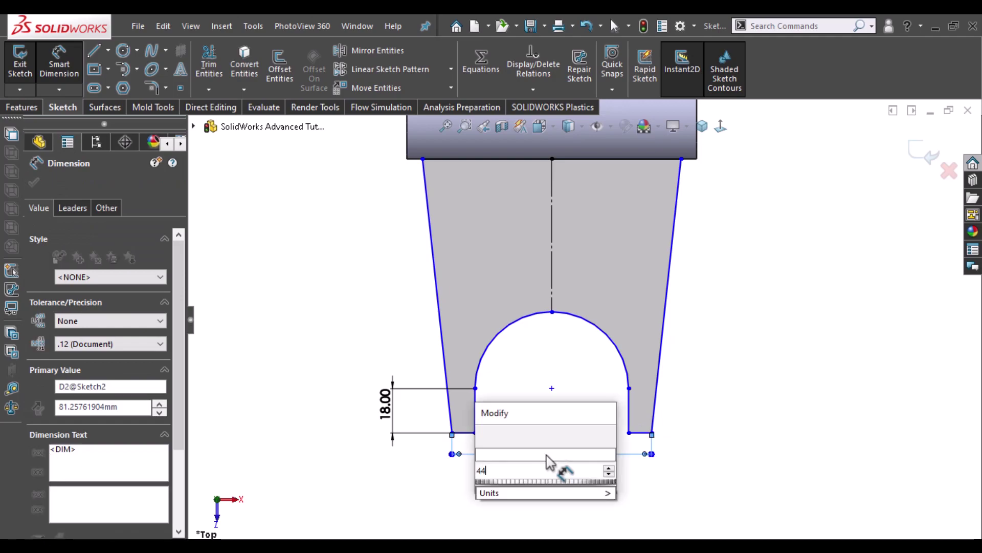
key(Escape)
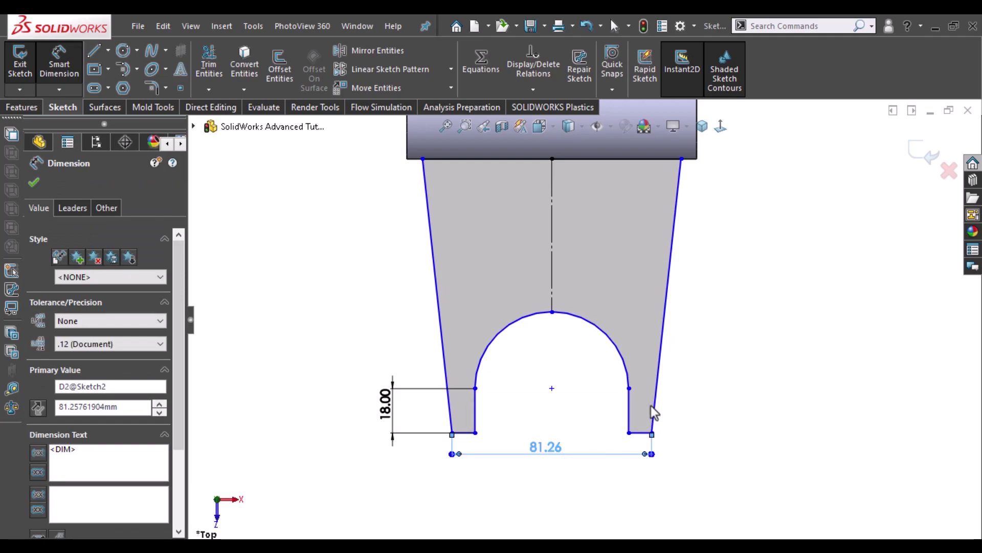
Step: Dimension the arch radius to R15 and the overall length to 196 mm
click(512, 363)
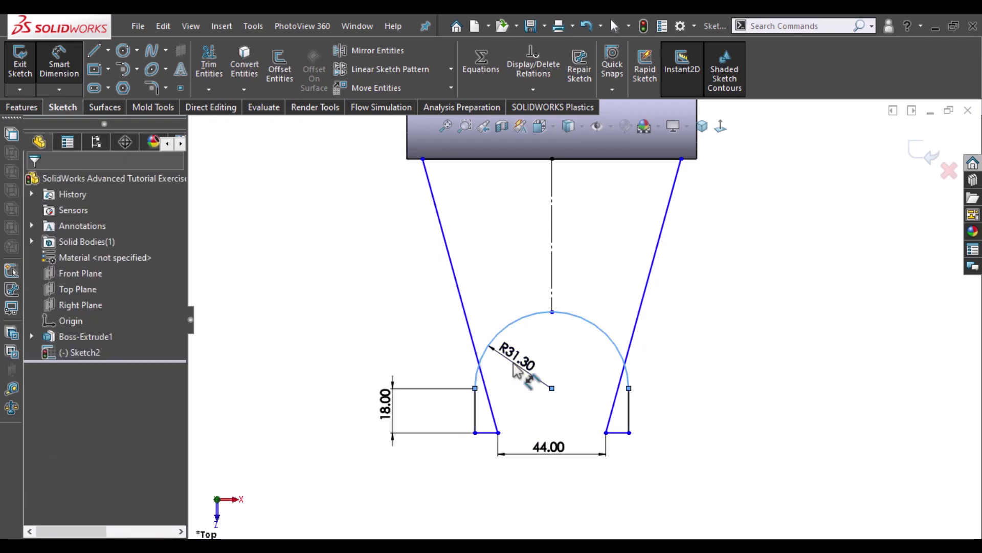
click(514, 369)
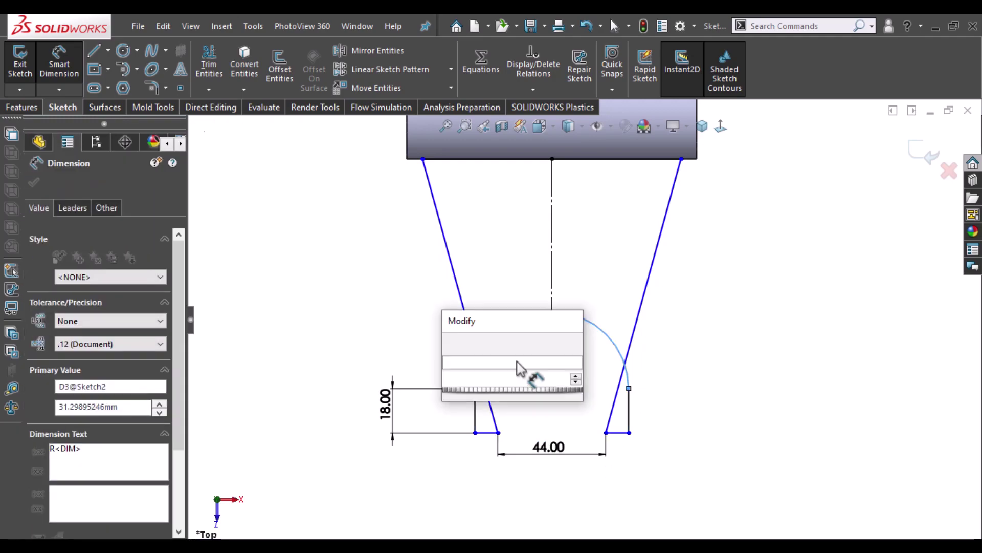
key(Escape)
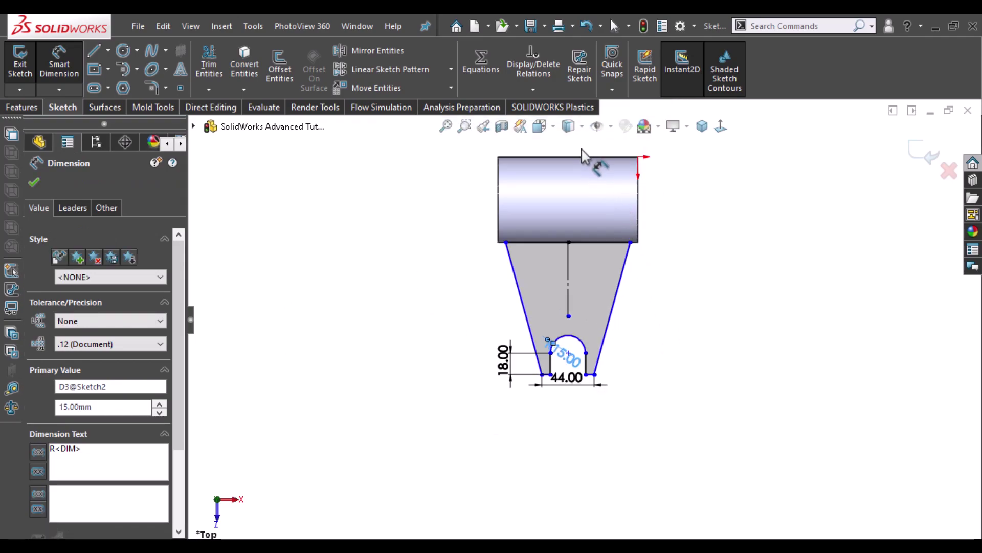
click(638, 156)
click(594, 374)
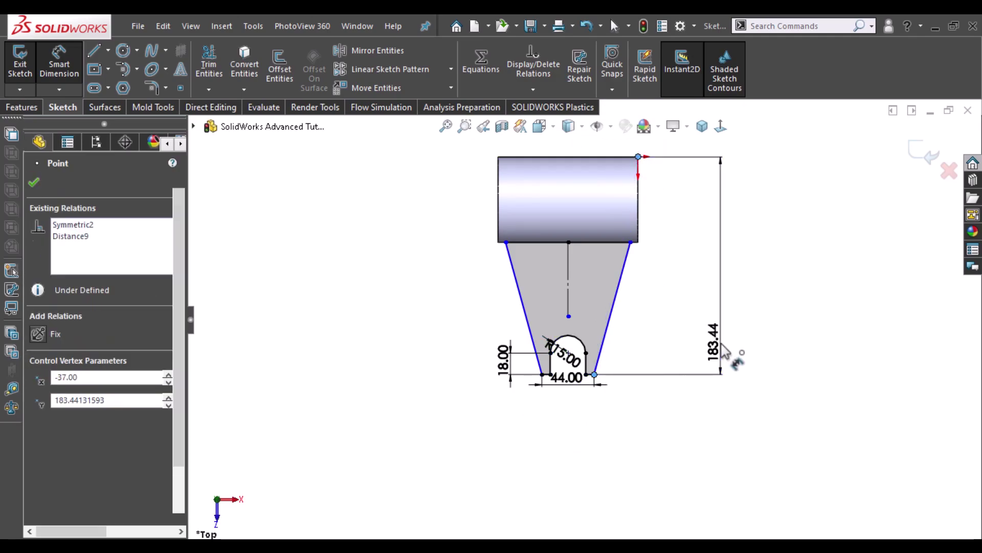
click(725, 352)
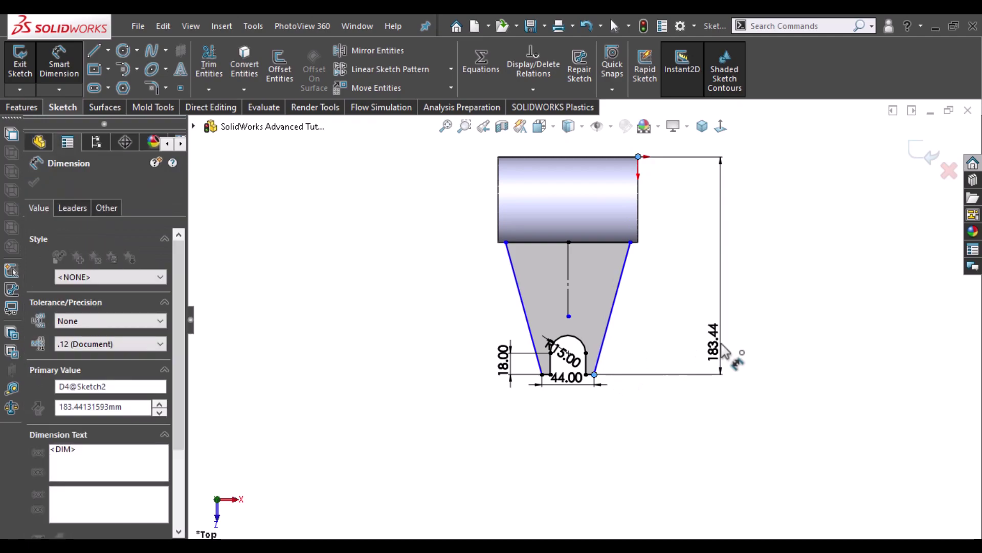
text(190)
key(Escape)
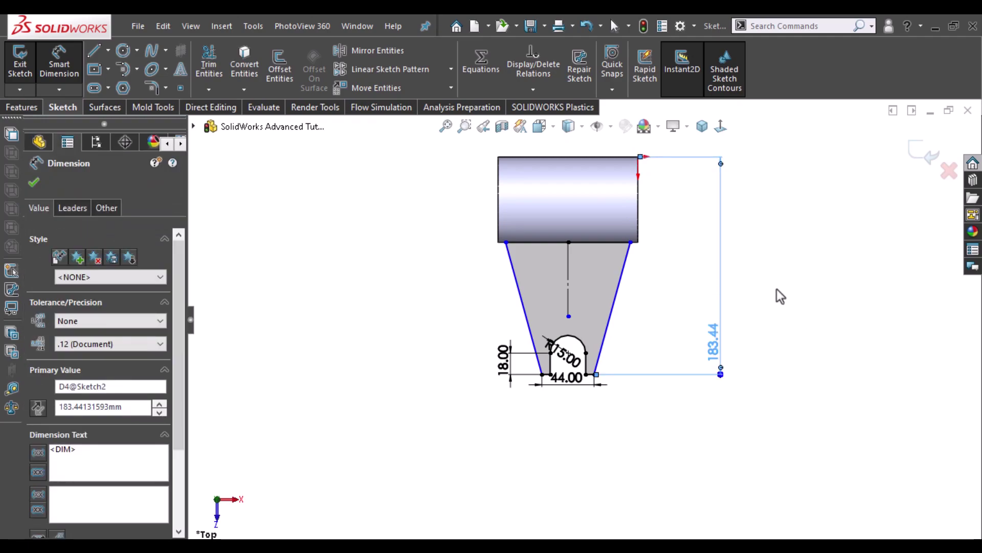
Step: Dimension the taper's top-corner offset to 7 mm
key(Escape)
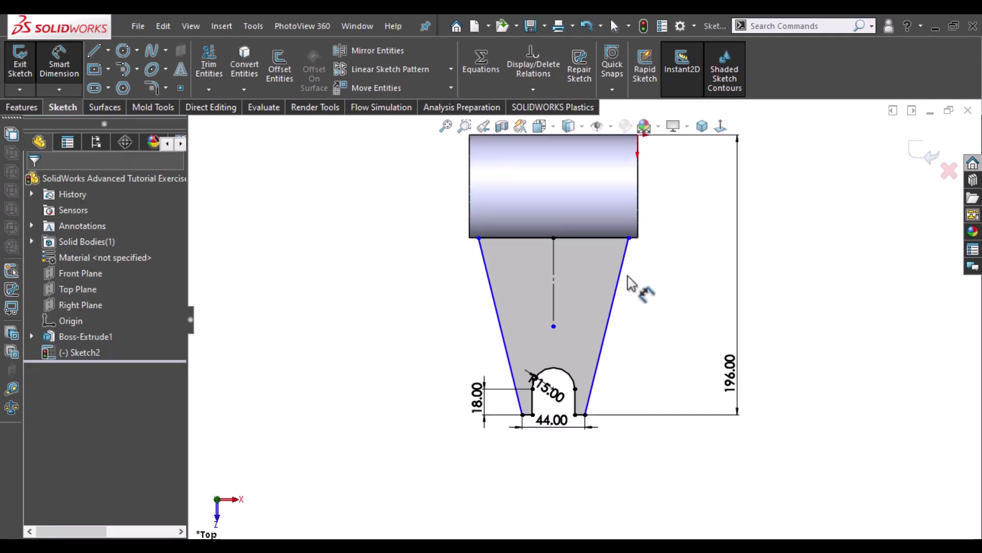
scroll(628, 256, down, 3)
click(624, 226)
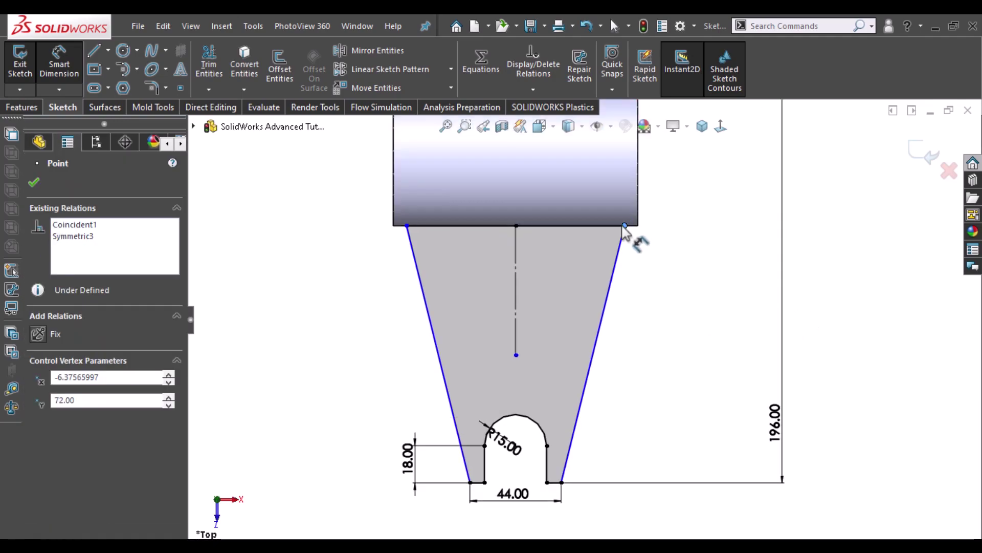
click(636, 263)
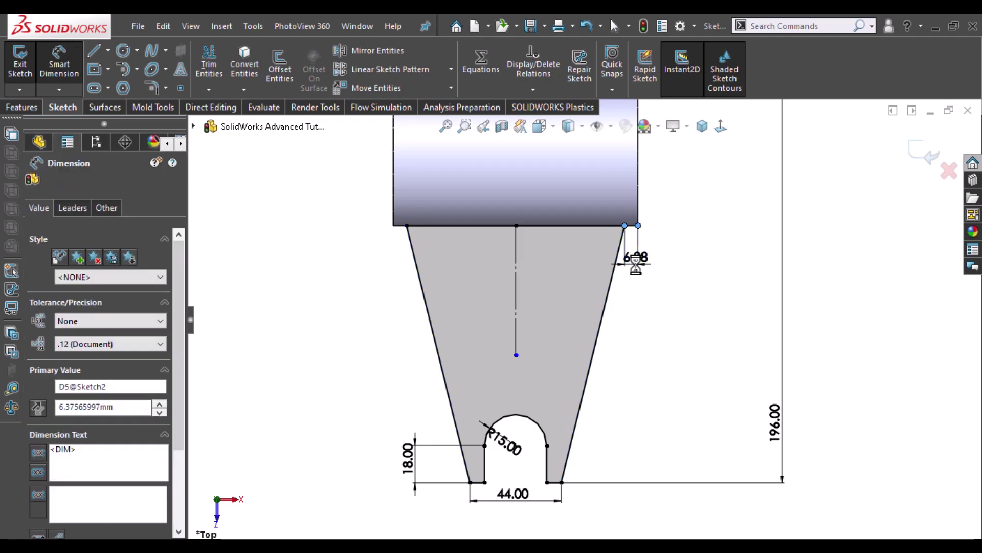
text(7)
key(Escape)
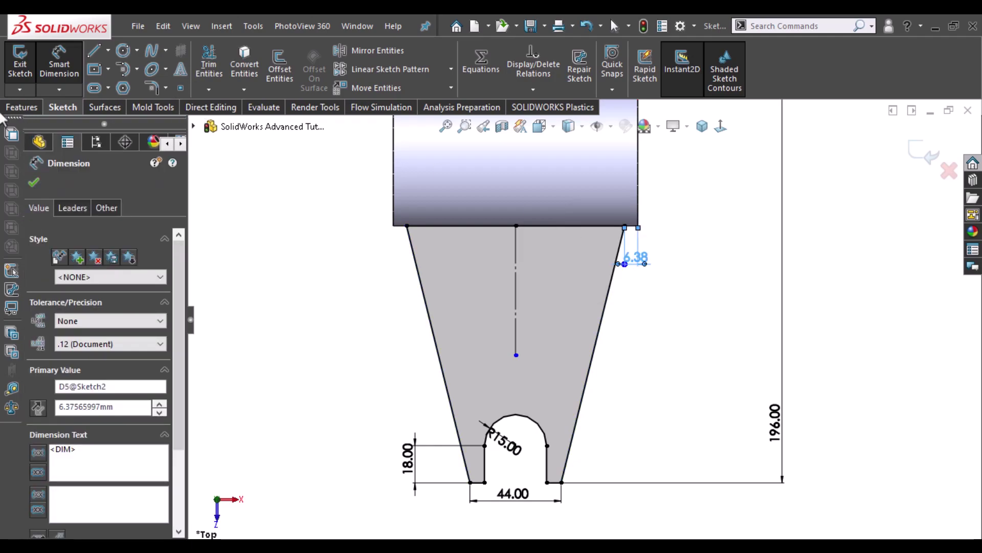
click(23, 65)
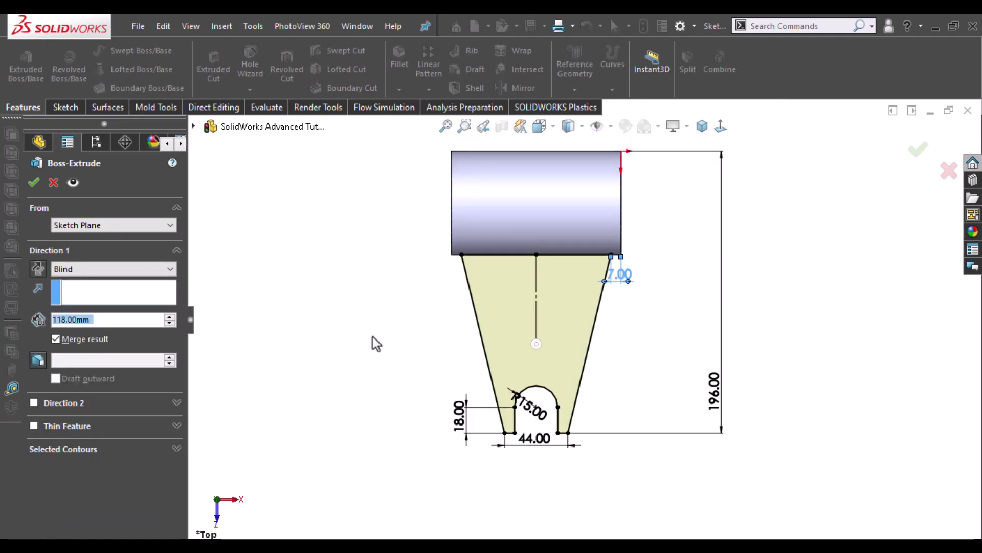
Step: Extrude the forked base profile 14 mm in the reversed direction
text(14)
key(Return)
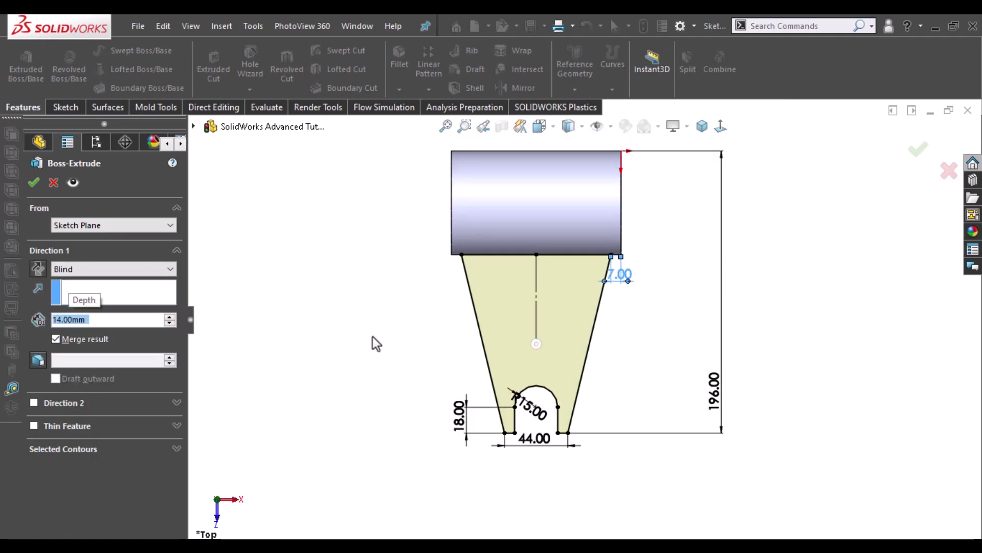
click(702, 127)
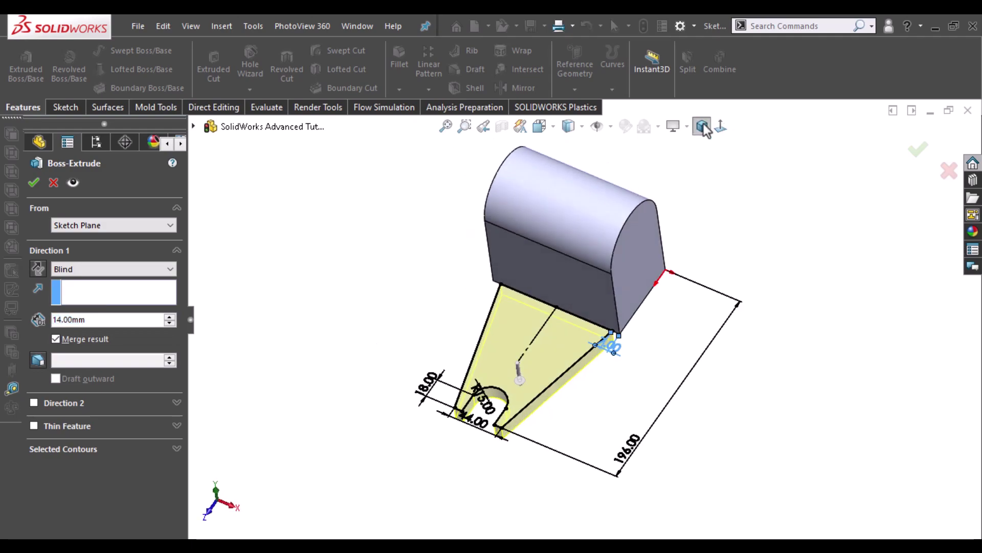
click(37, 269)
click(34, 182)
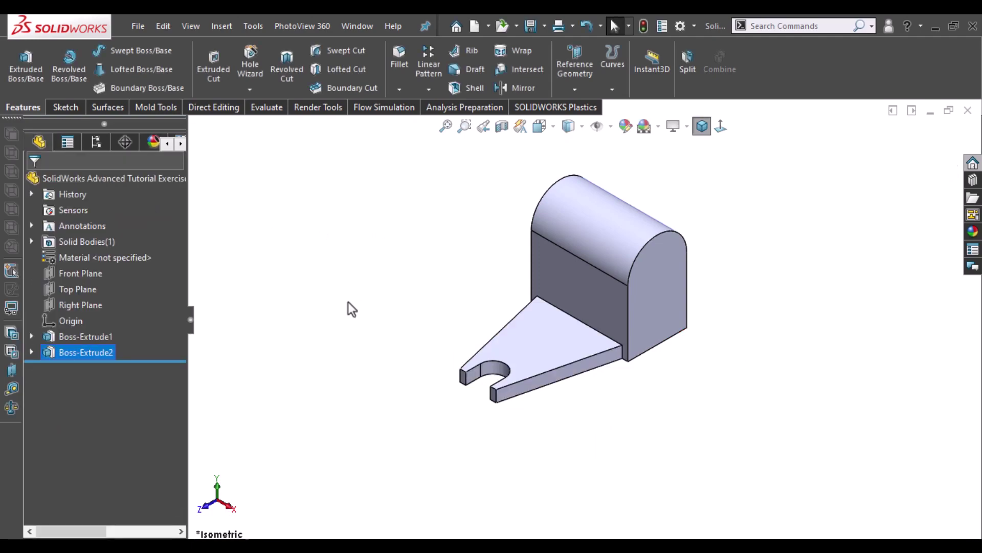
Step: Start a new sketch on the arch block's flat face, viewed normal to it
click(349, 303)
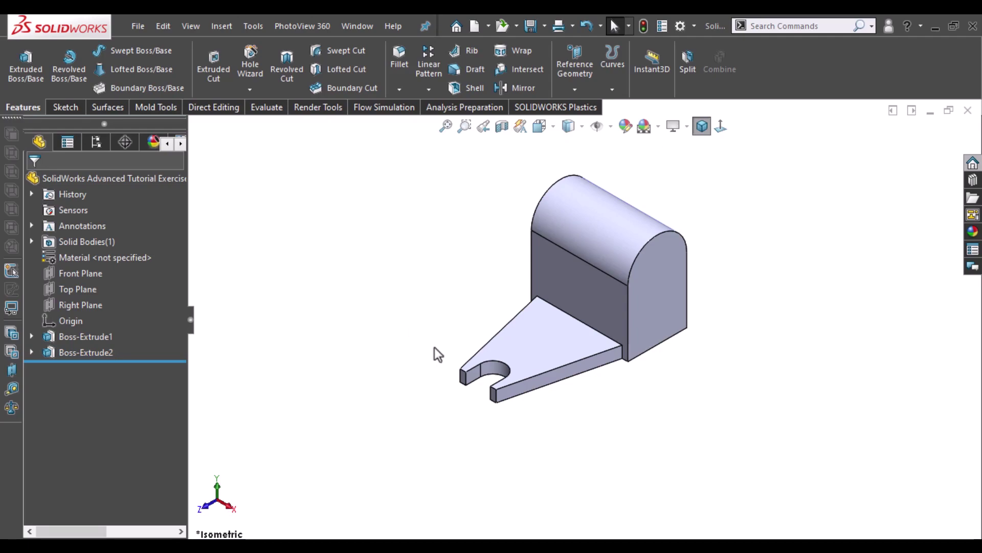
middle_drag(434, 347, 413, 217)
click(613, 358)
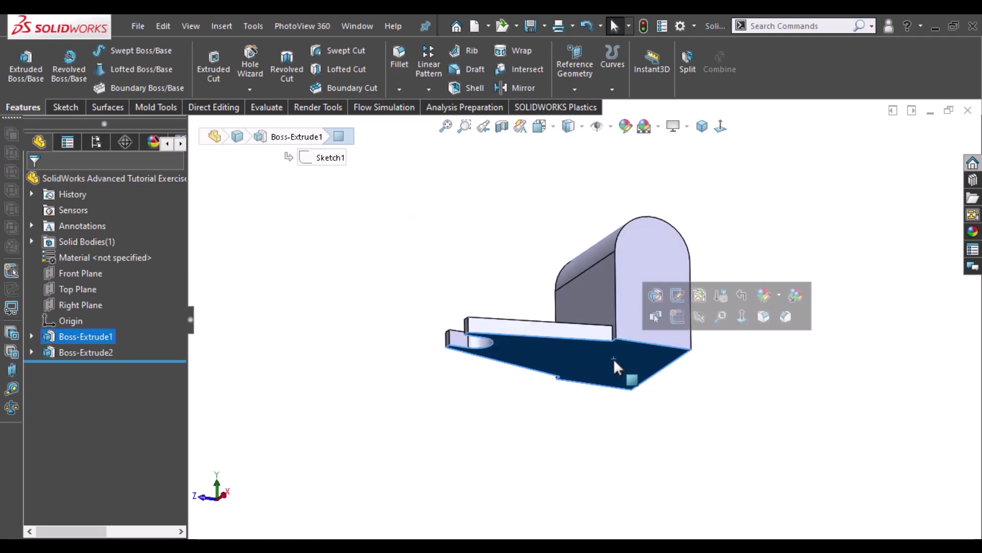
click(678, 317)
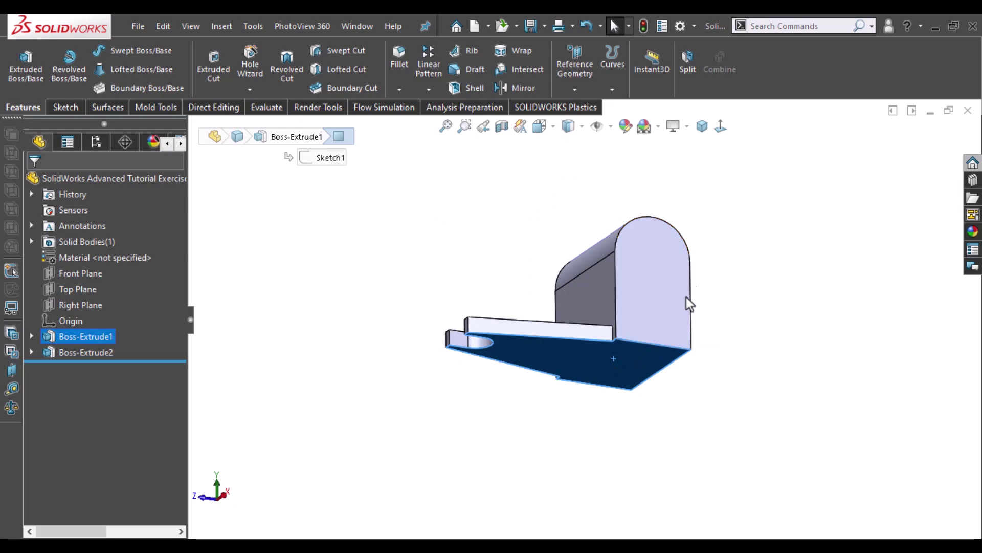
click(721, 128)
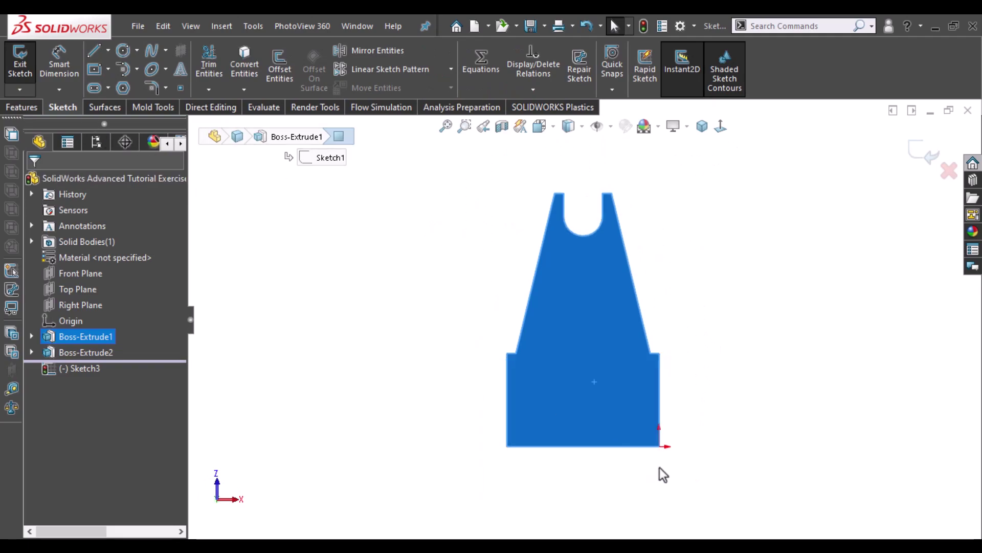
Step: Draw a horizontal line across the block's base and a circle centred on it
key(l)
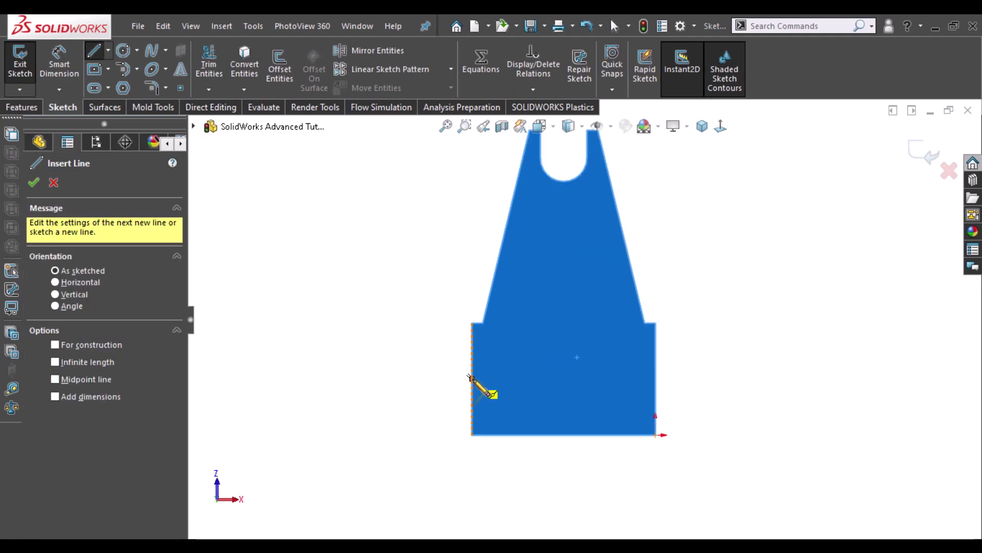
click(472, 379)
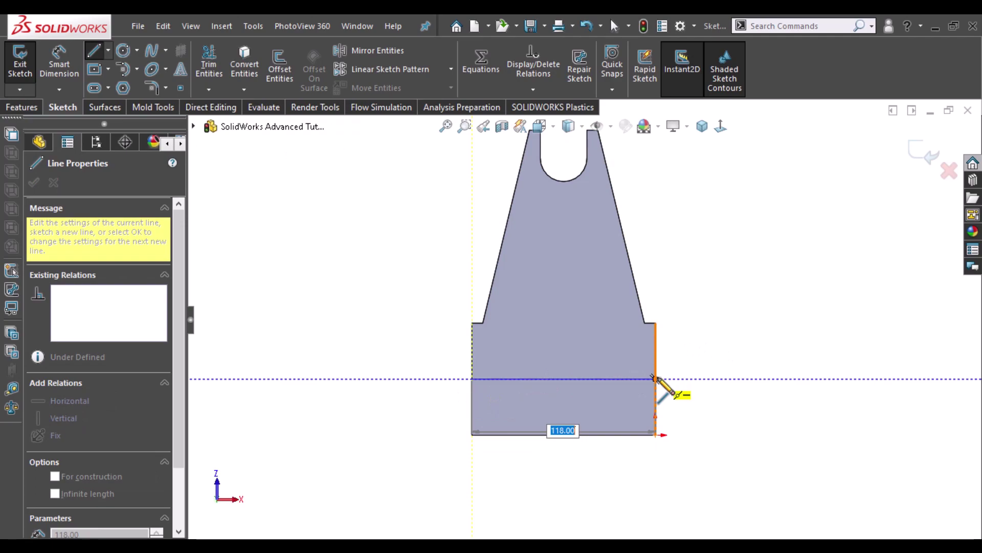
click(655, 379)
key(Escape)
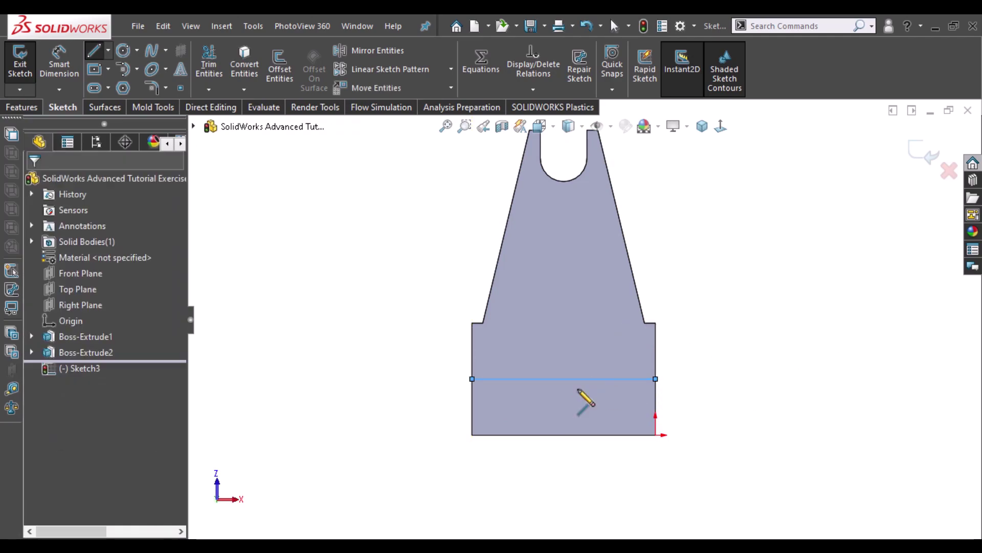
key(c)
click(563, 378)
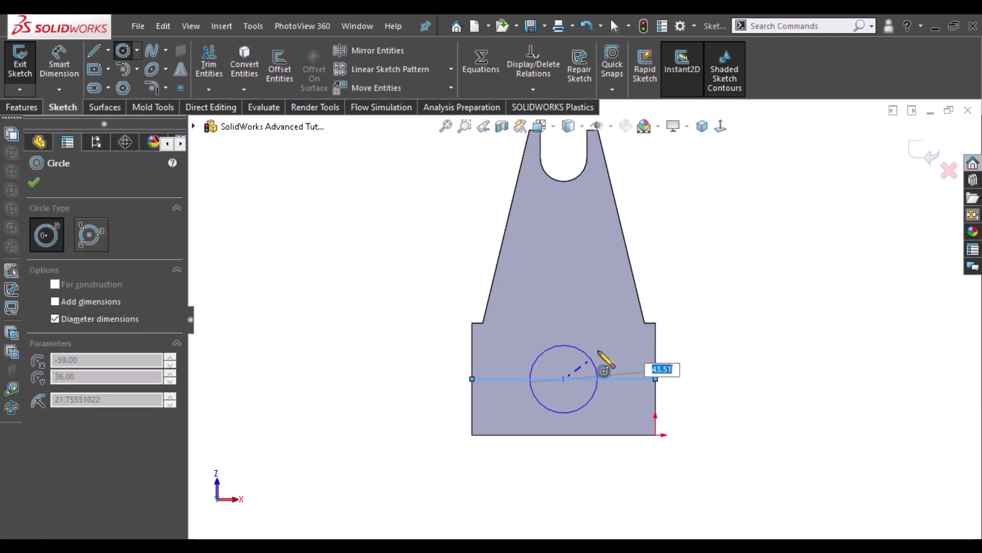
click(621, 340)
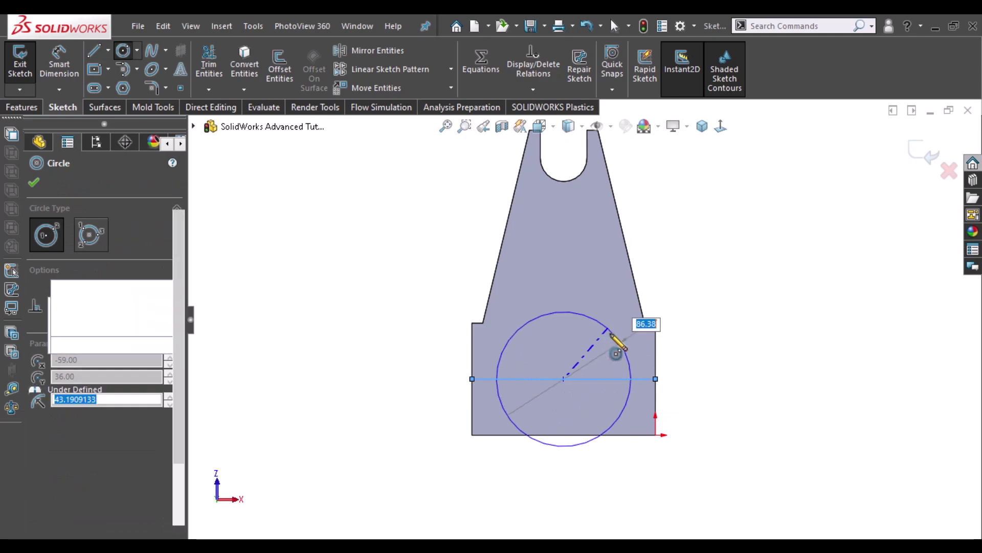
key(Escape)
Step: Dimension the circle's diameter to 84 mm
click(620, 341)
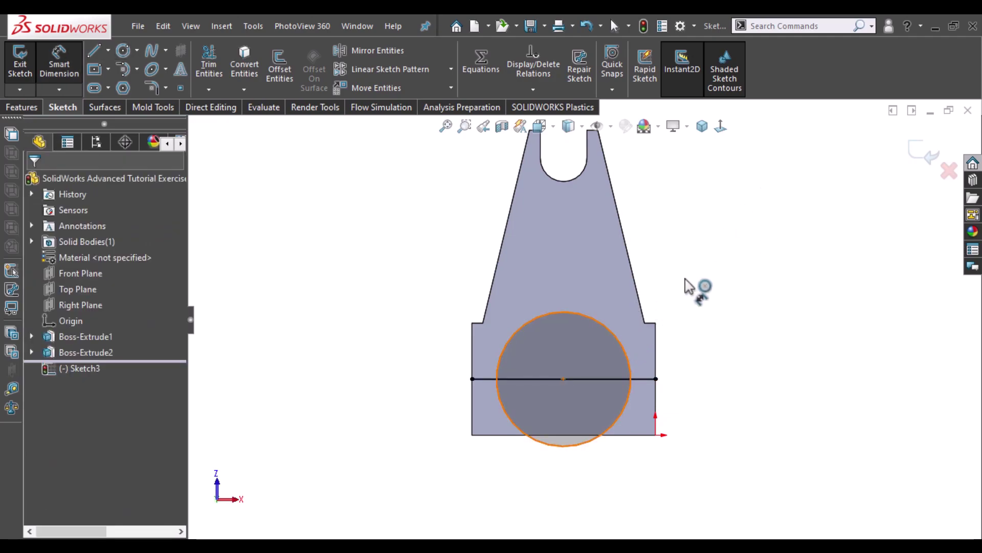
click(697, 278)
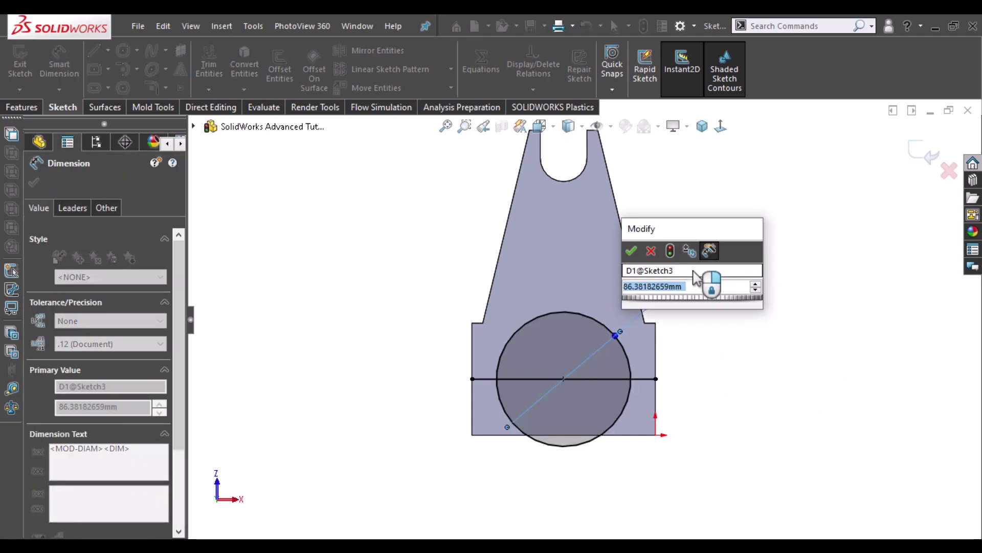
text(86.38)
key(Return)
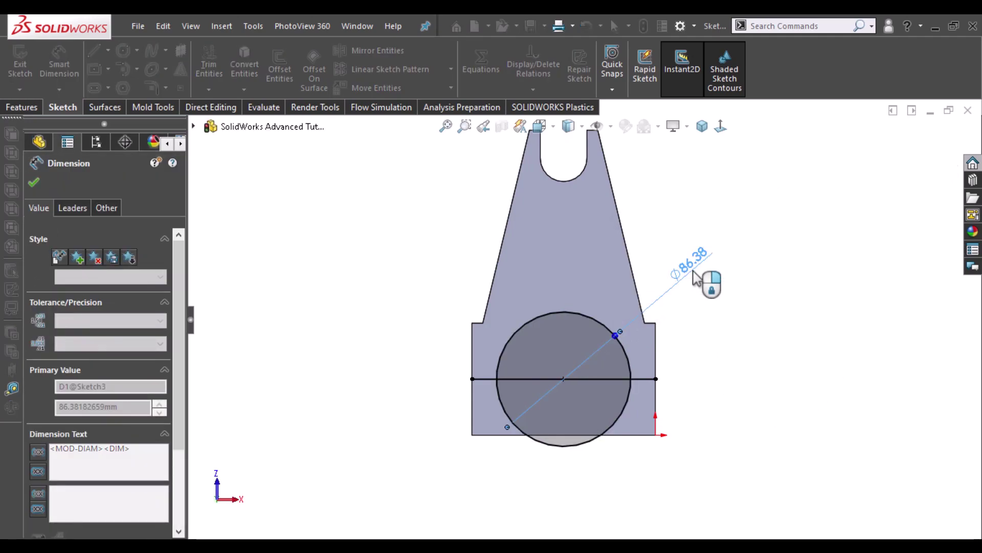
key(Escape)
Step: Convert the horizontal line through the circle into construction geometry
click(634, 377)
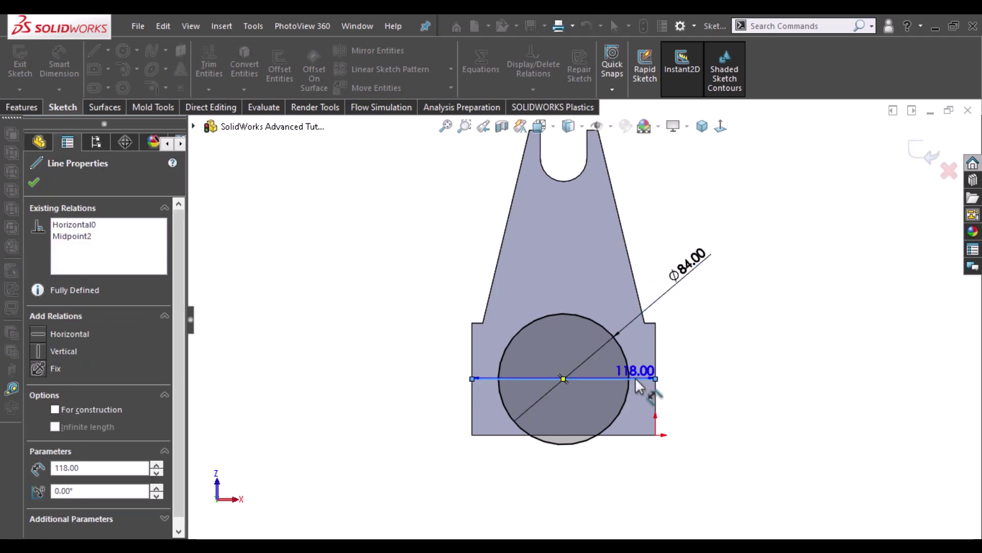
key(Escape)
click(635, 378)
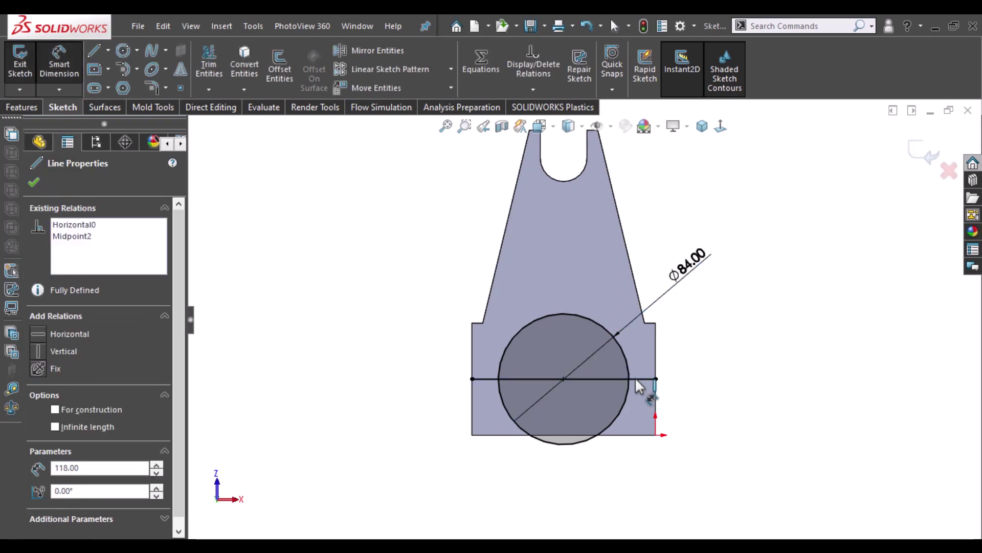
click(702, 344)
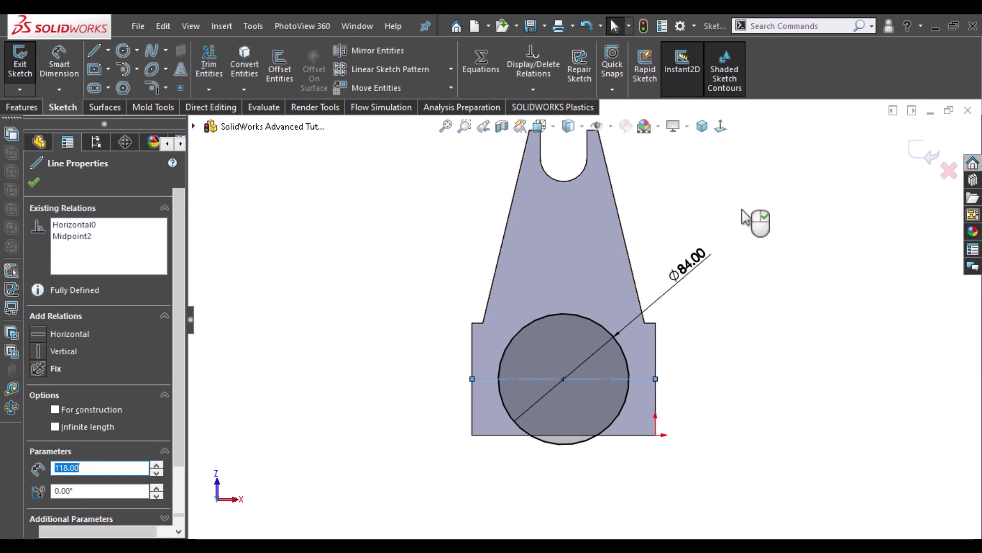
key(Escape)
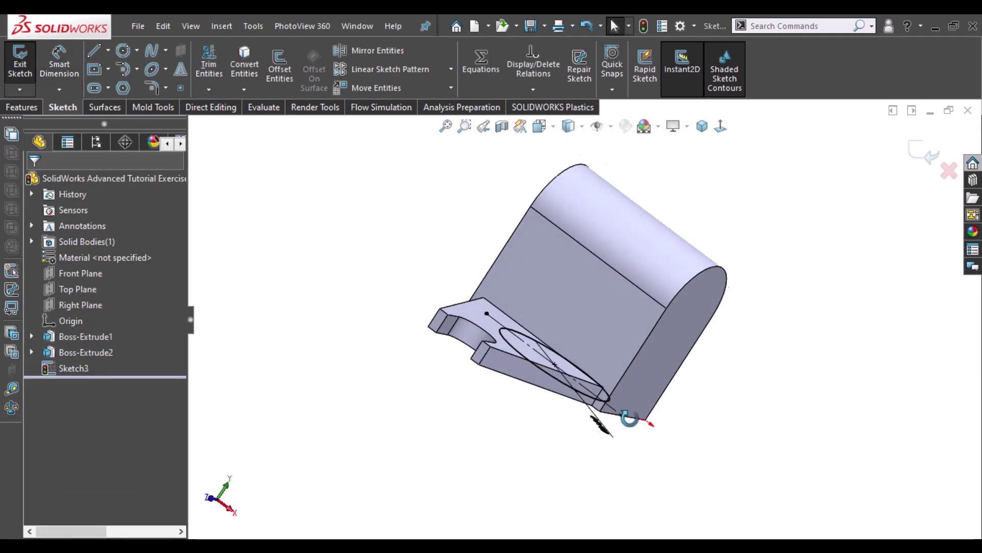
Step: Extrude the Ø84 circle 160 mm upward into a cylinder, then return to isometric view
middle_drag(695, 185, 559, 417)
click(19, 108)
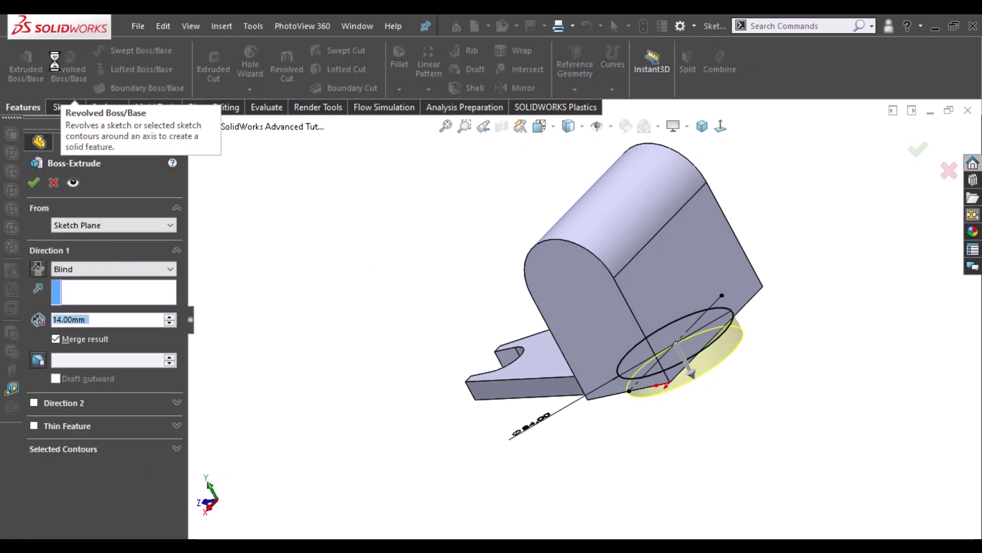
text(16)
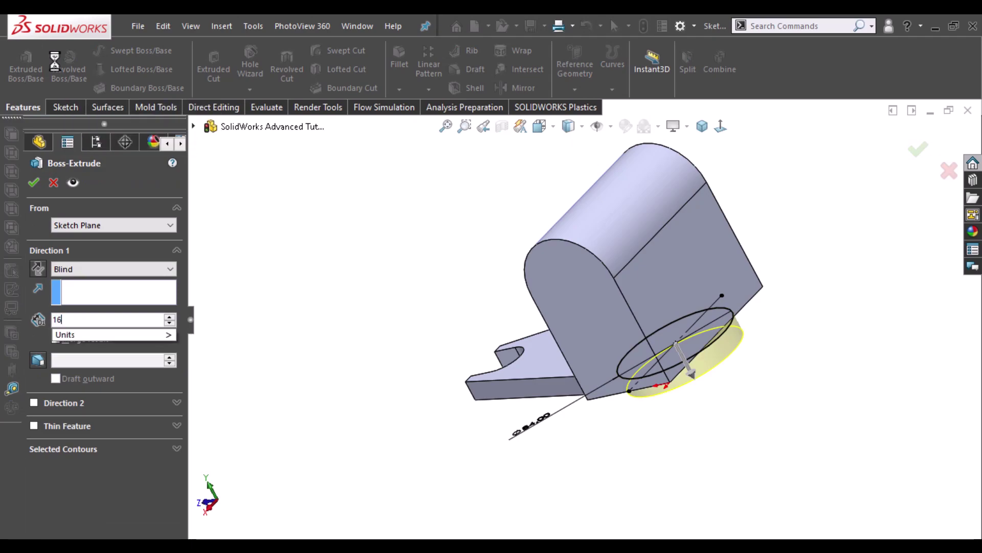
text(0)
key(Return)
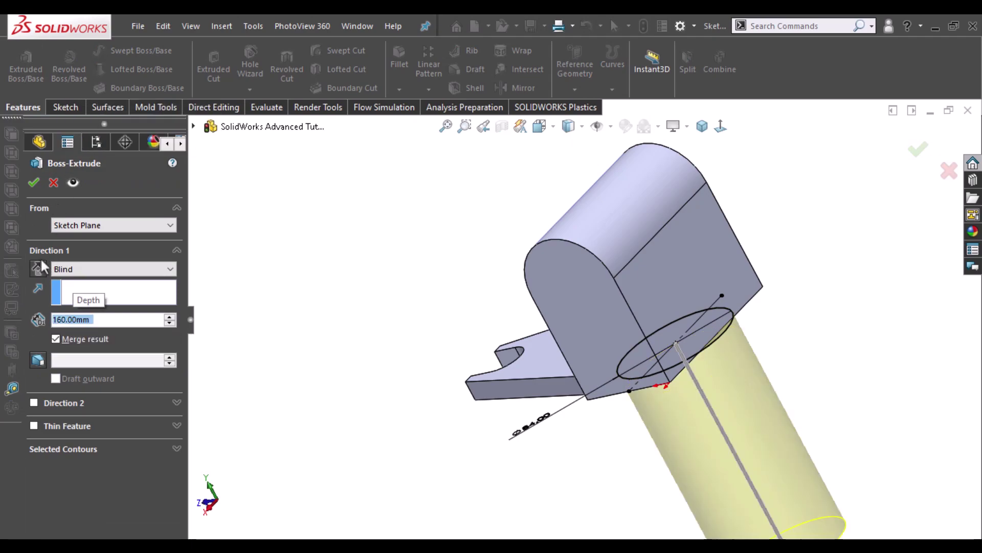
click(39, 268)
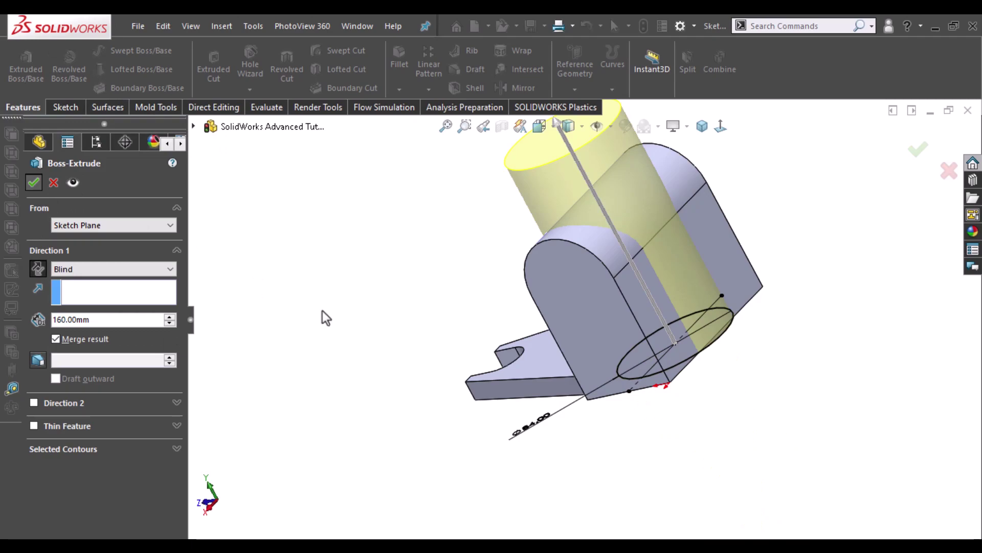
key(Return)
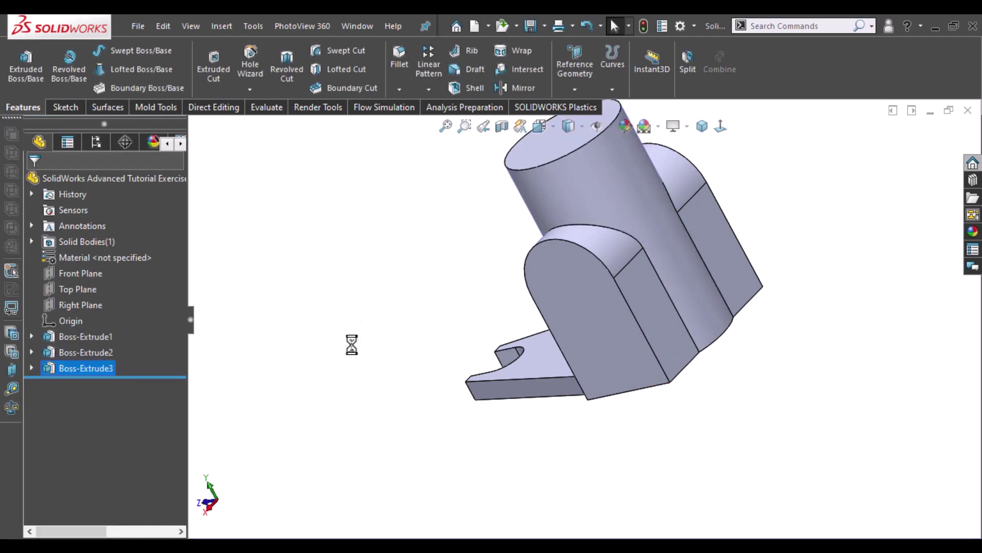
key(ctrl+7)
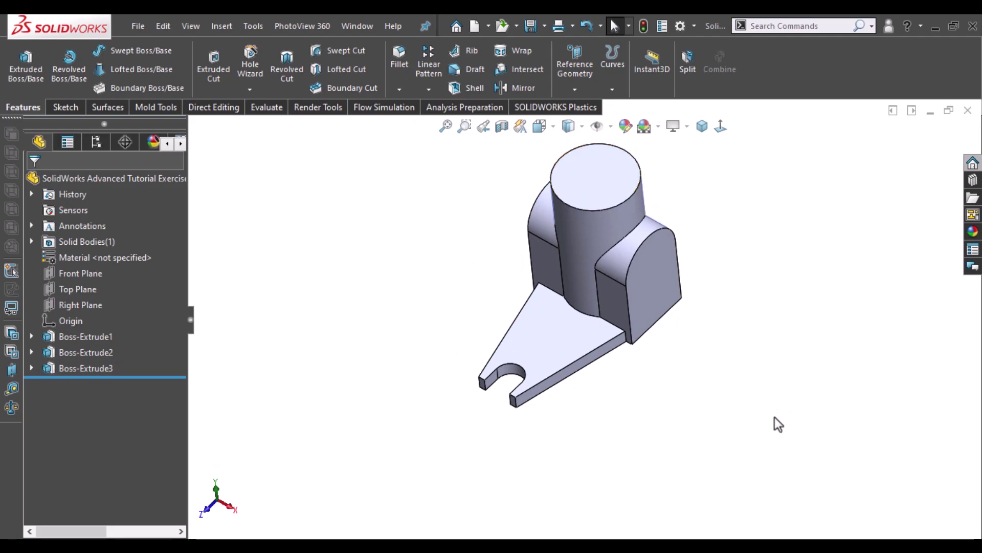
Step: Start a sketch on the base plate face and draw a circle centred under the cylinder
middle_drag(775, 416, 704, 188)
click(655, 305)
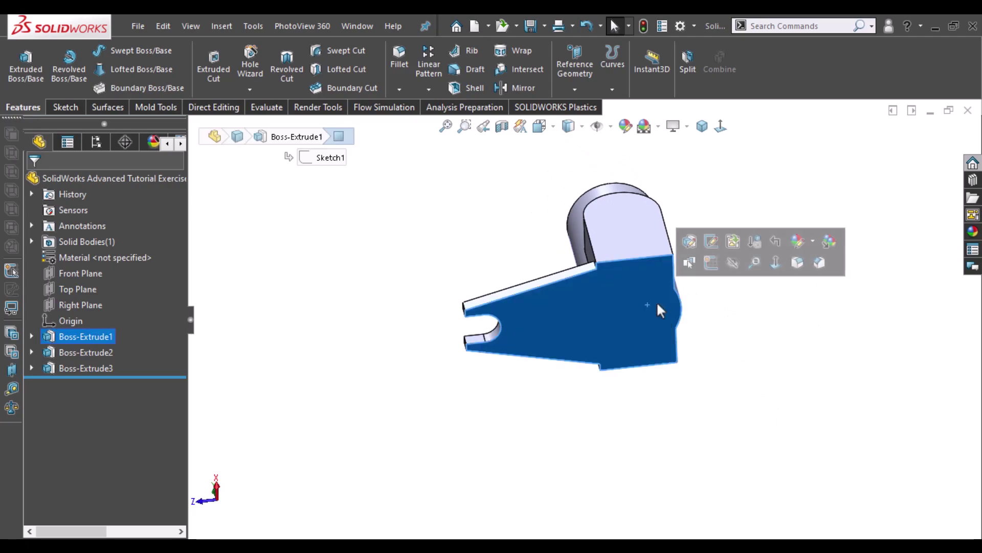
click(711, 262)
click(720, 125)
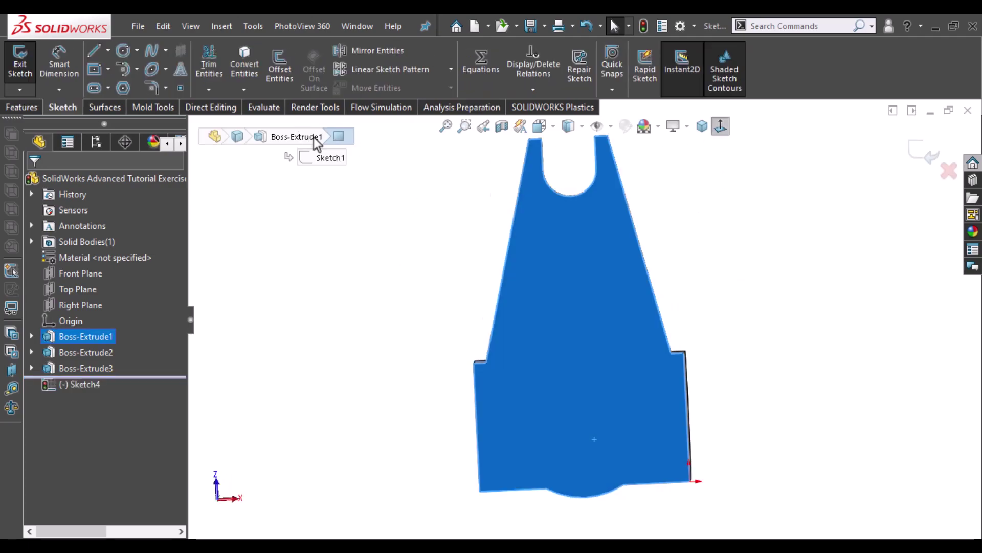
key(c)
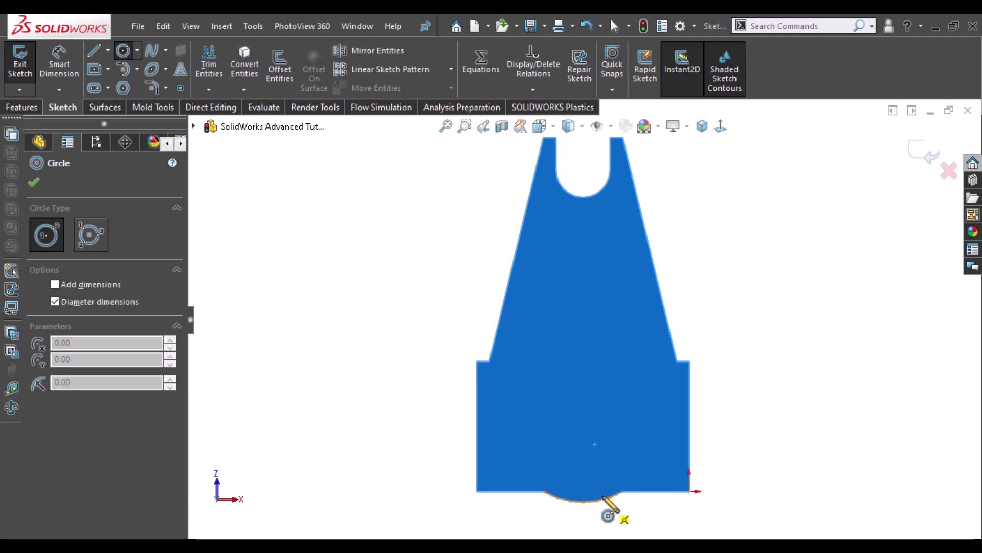
right_drag(595, 440, 597, 443)
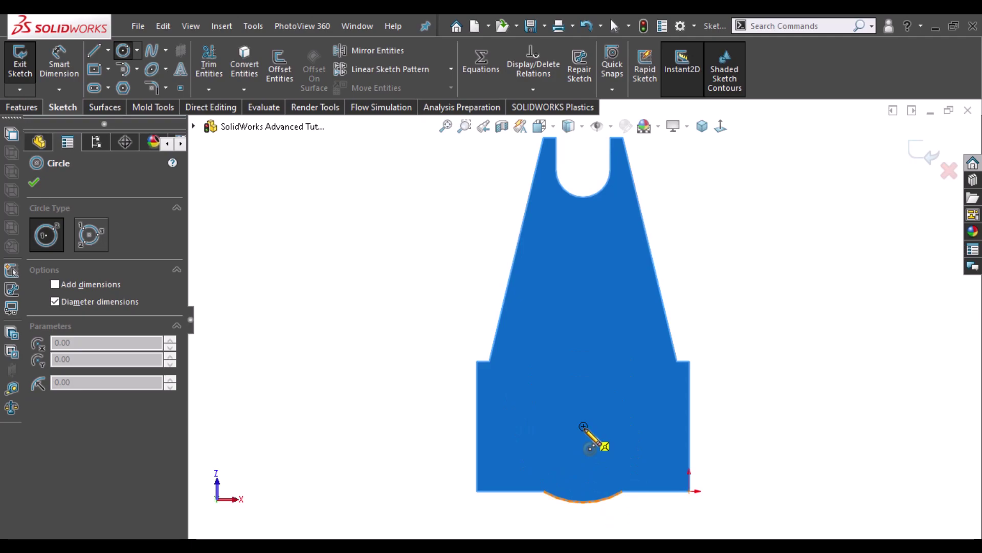
click(584, 426)
click(639, 430)
key(Escape)
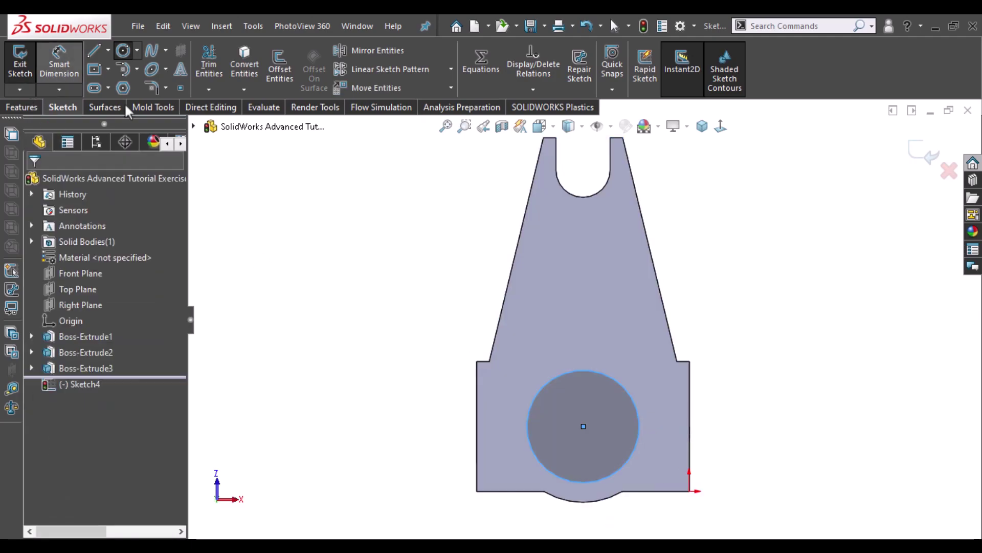
Step: Dimension the circle's diameter to 62 mm
click(537, 391)
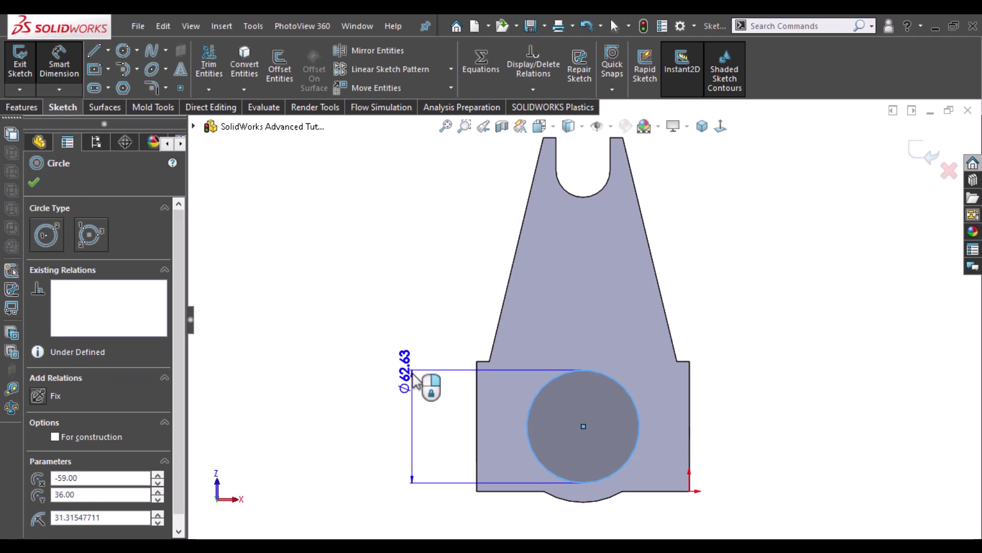
click(416, 381)
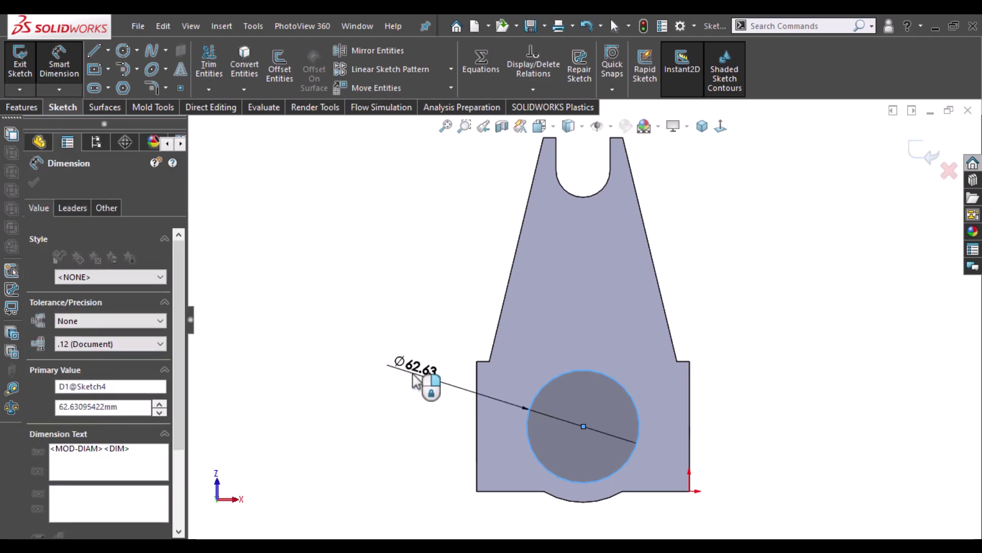
text(6)
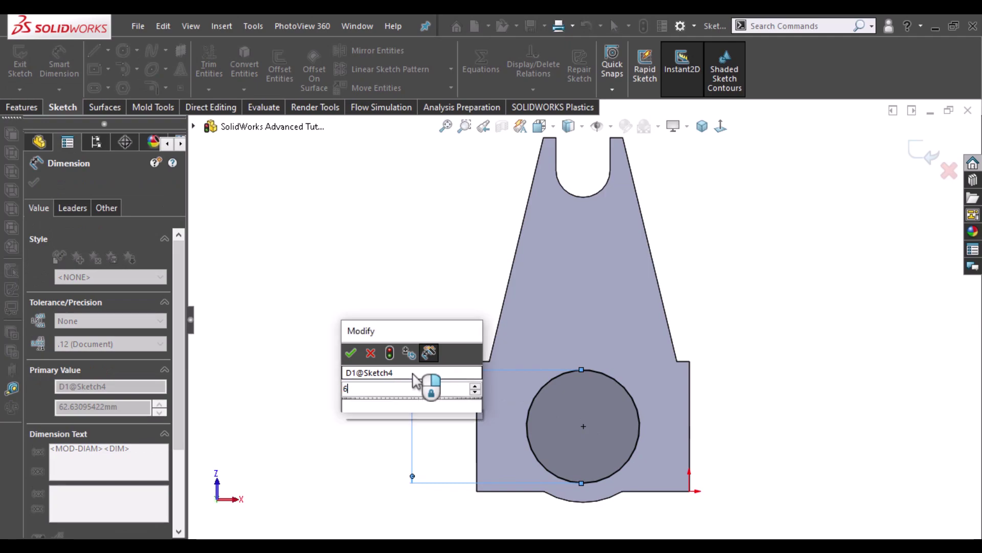
text(0)
key(Escape)
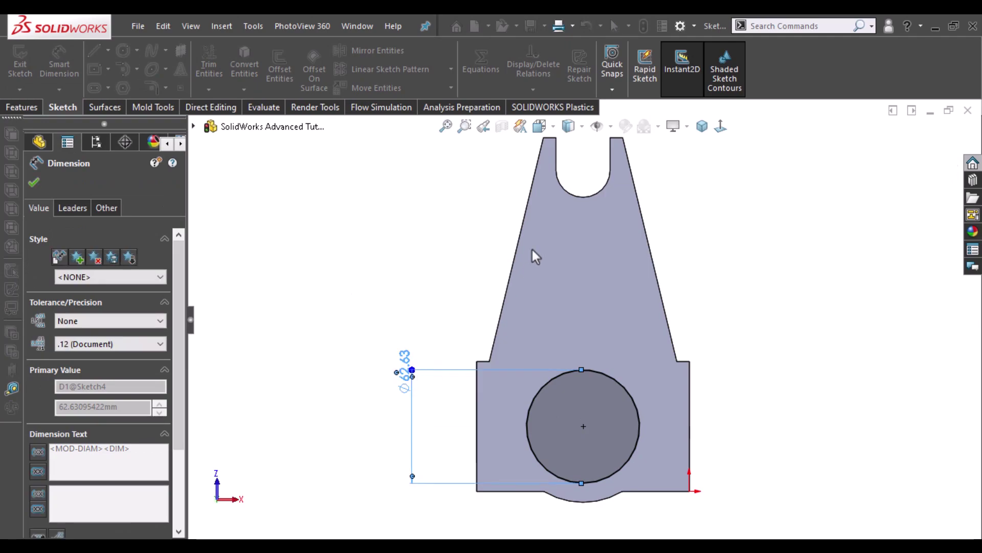
middle_drag(510, 455, 386, 460)
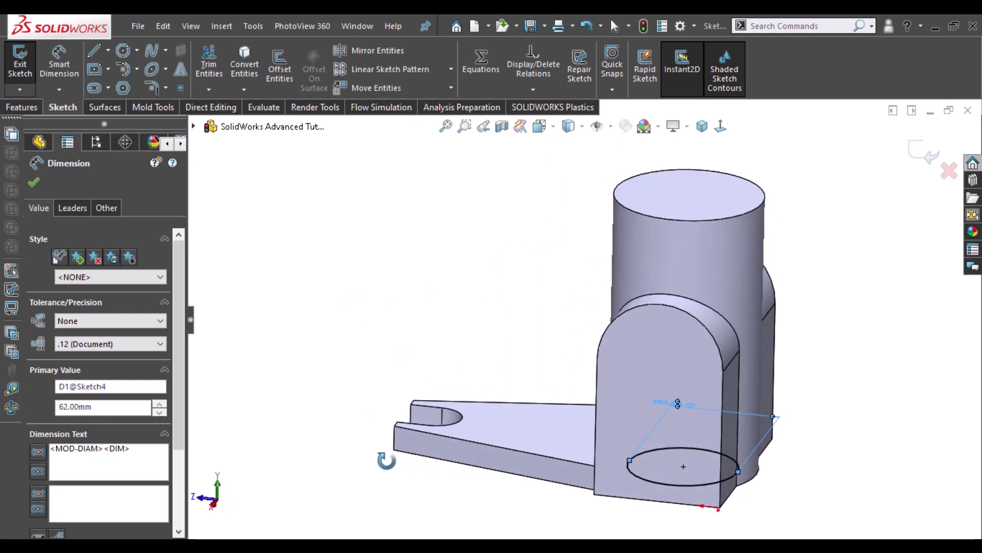
click(21, 107)
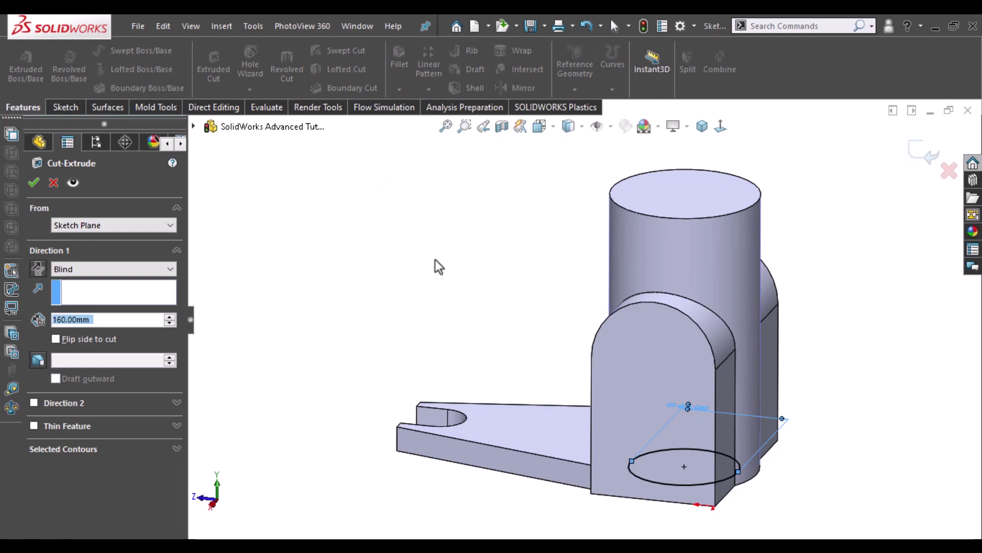
Step: Extrude-cut the Ø62 circle up to 10 mm offset from the cylinder's top face
click(103, 270)
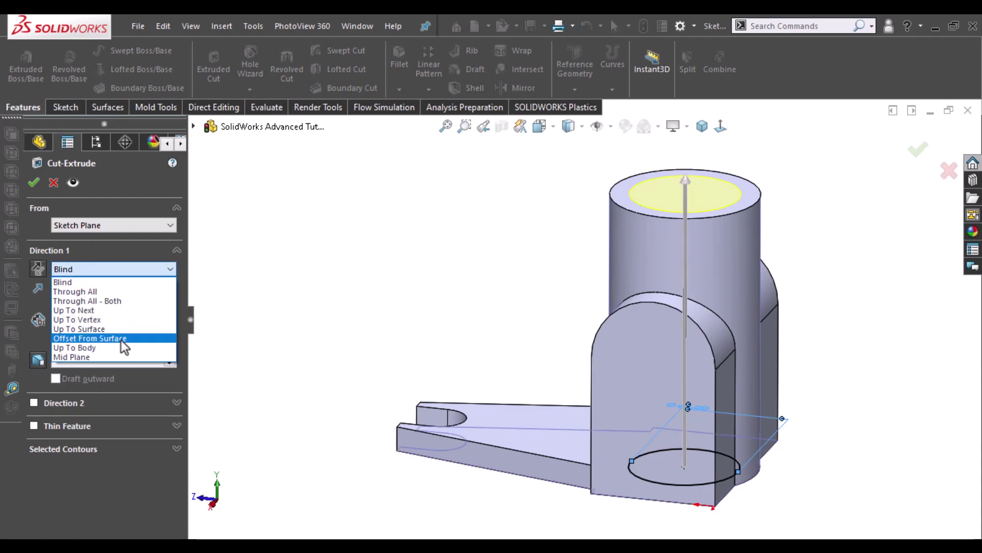
click(121, 339)
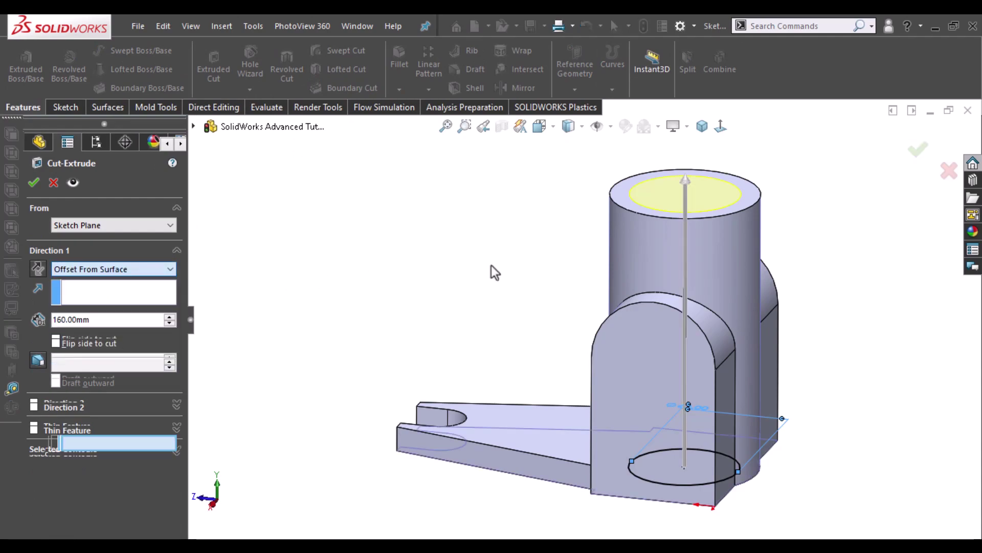
click(624, 195)
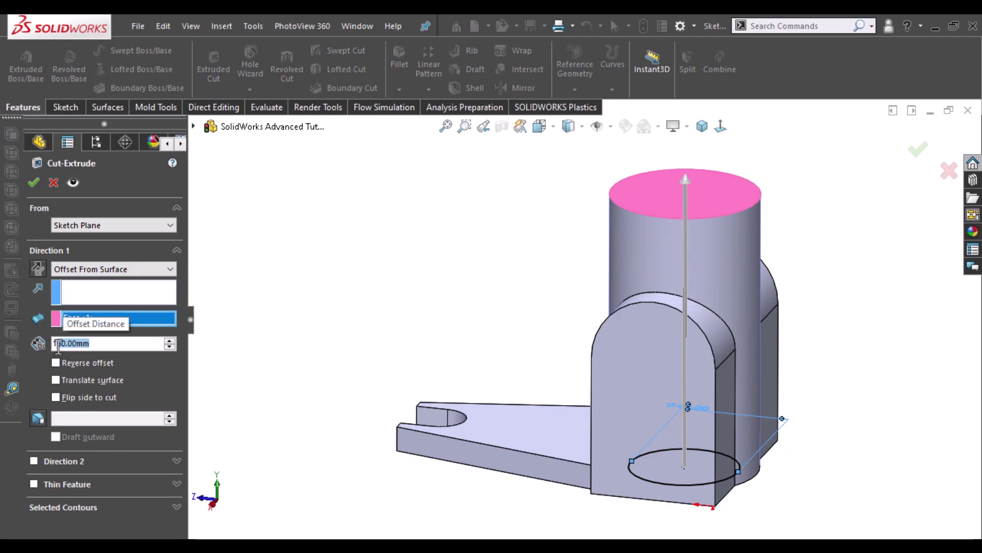
text(10)
key(Return)
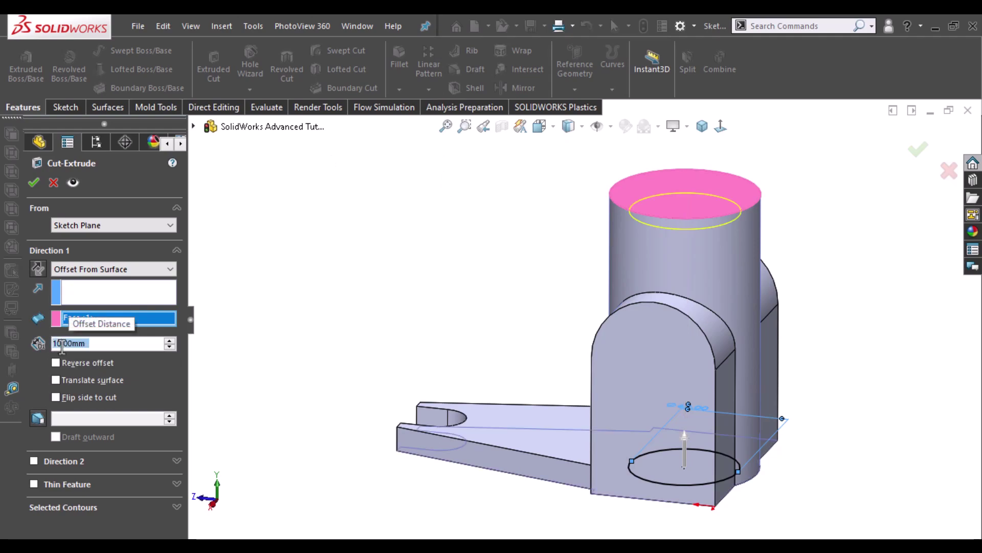
click(33, 184)
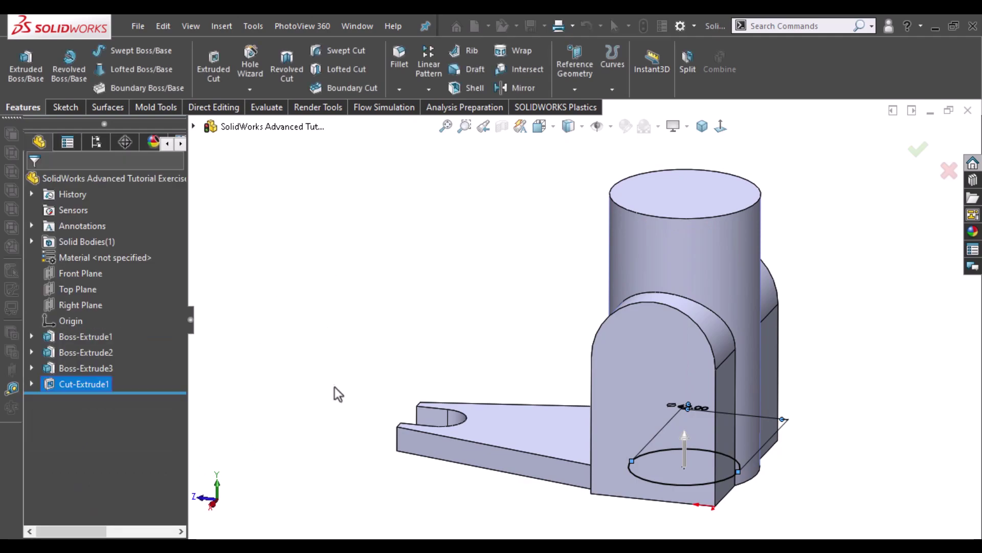
Step: Start a sketch on the arch block's front face and draw a corner rectangle along the base's bottom edge
key(f)
scroll(397, 420, down, 2)
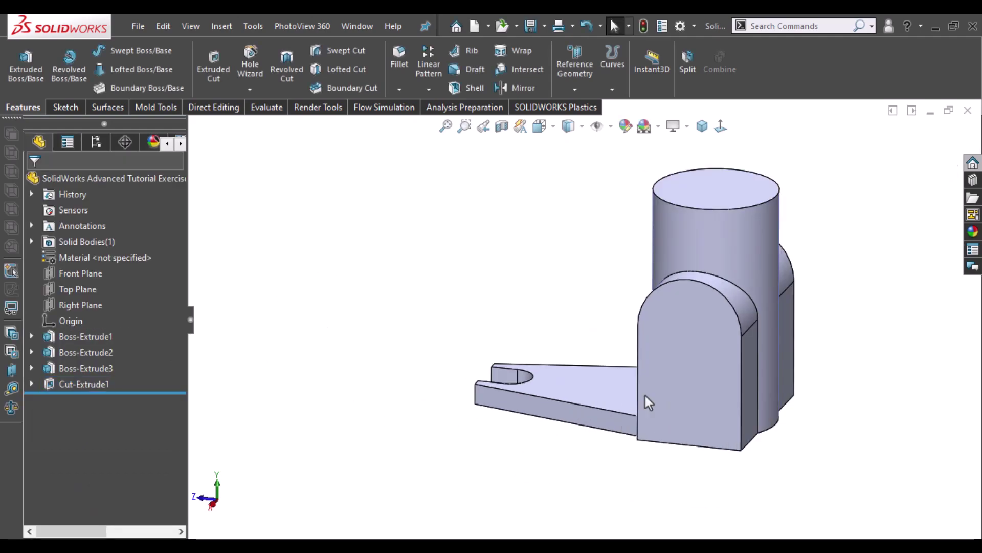
click(683, 382)
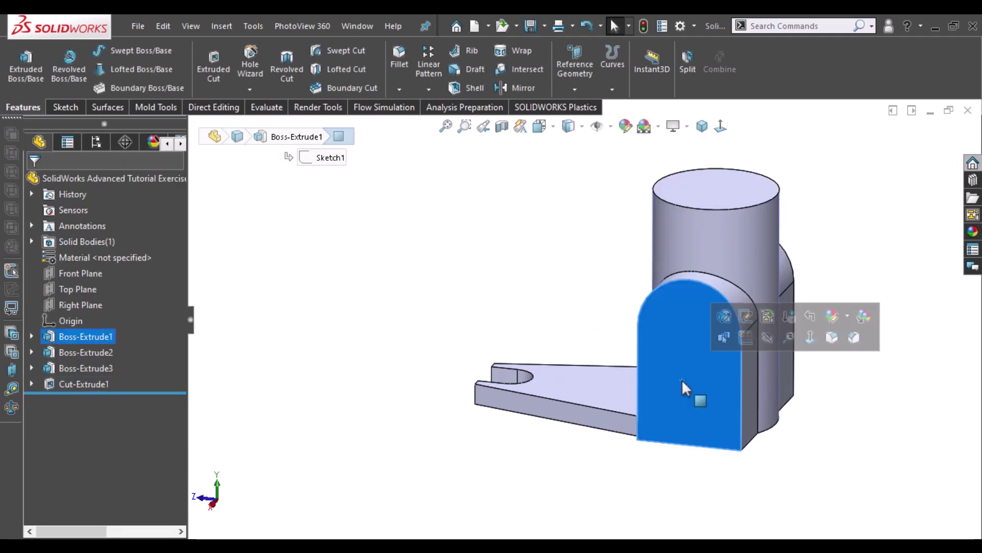
click(745, 338)
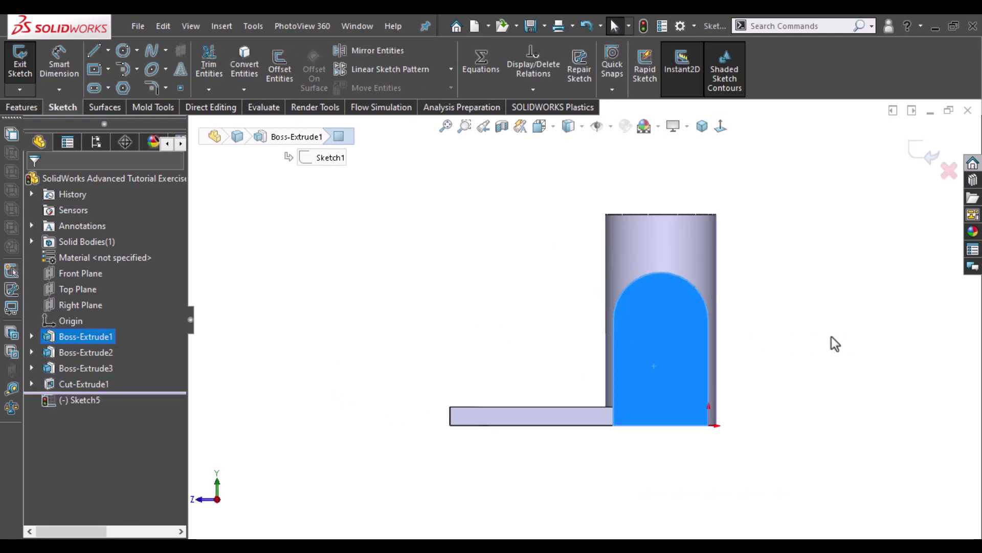
click(788, 316)
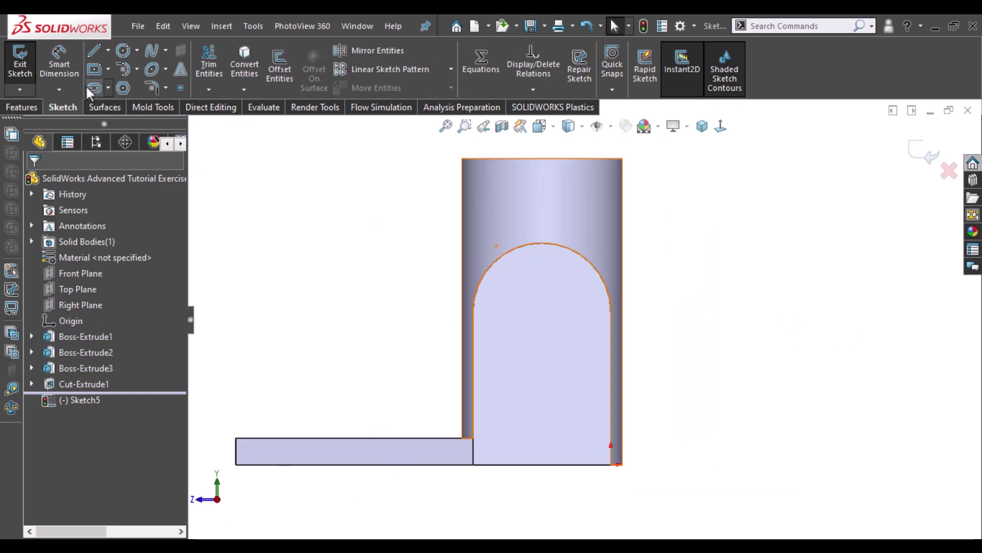
click(108, 69)
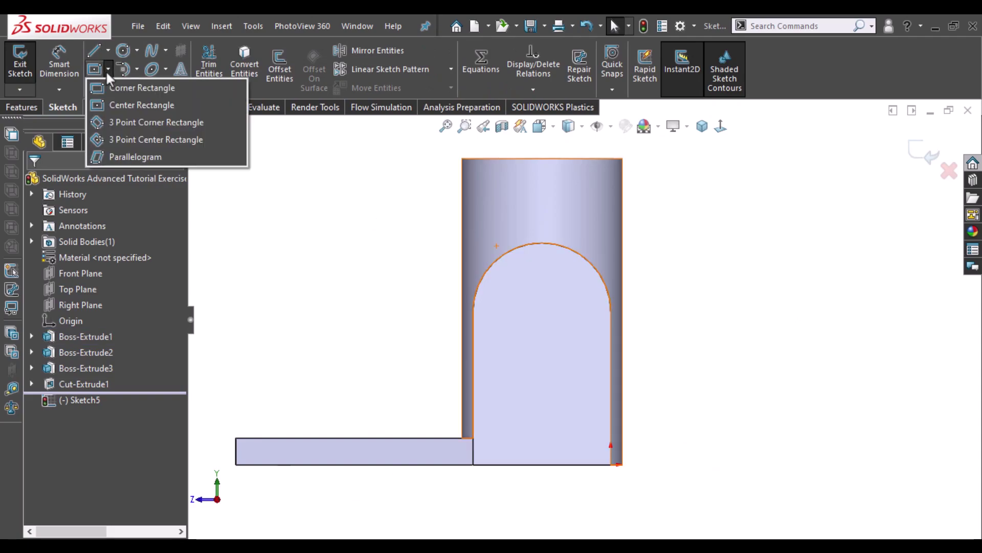
click(112, 87)
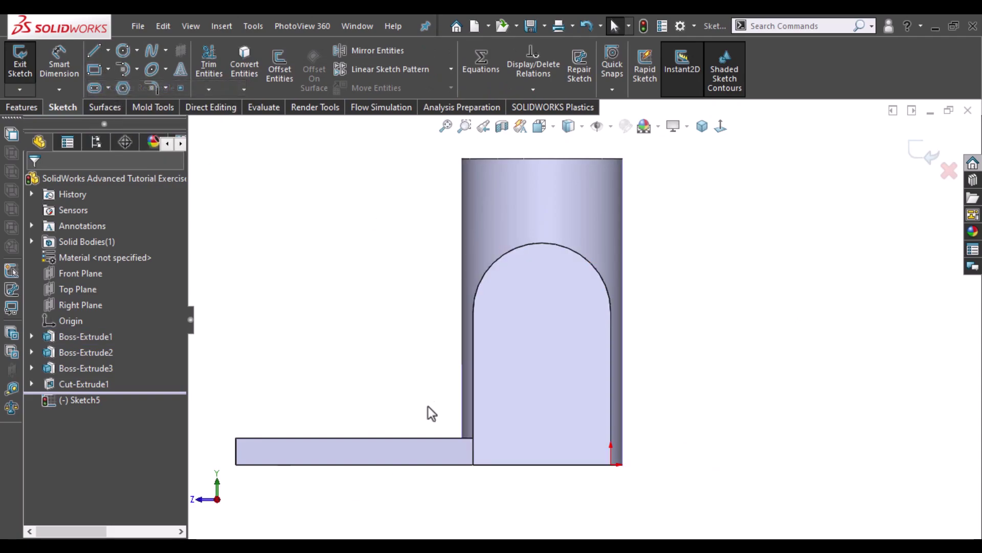
click(378, 464)
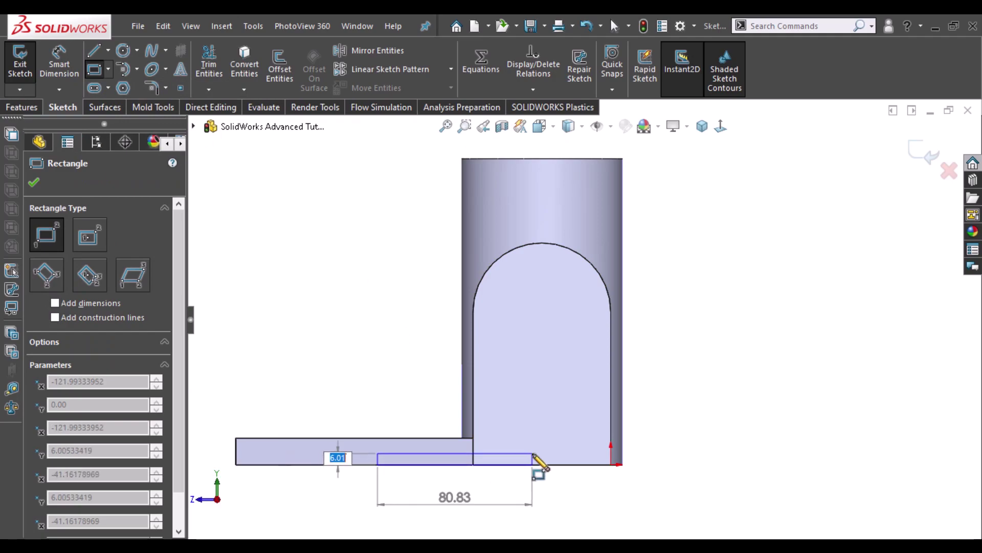
click(533, 454)
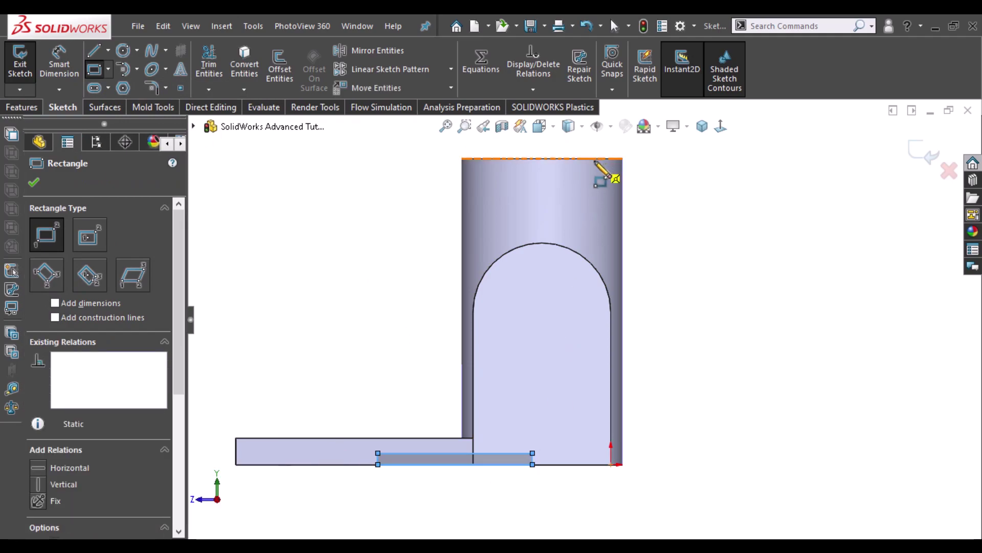
Step: Draw a small rectangle at the cylinder's top-right corner and an 18 mm vertical line from the top edge
click(593, 159)
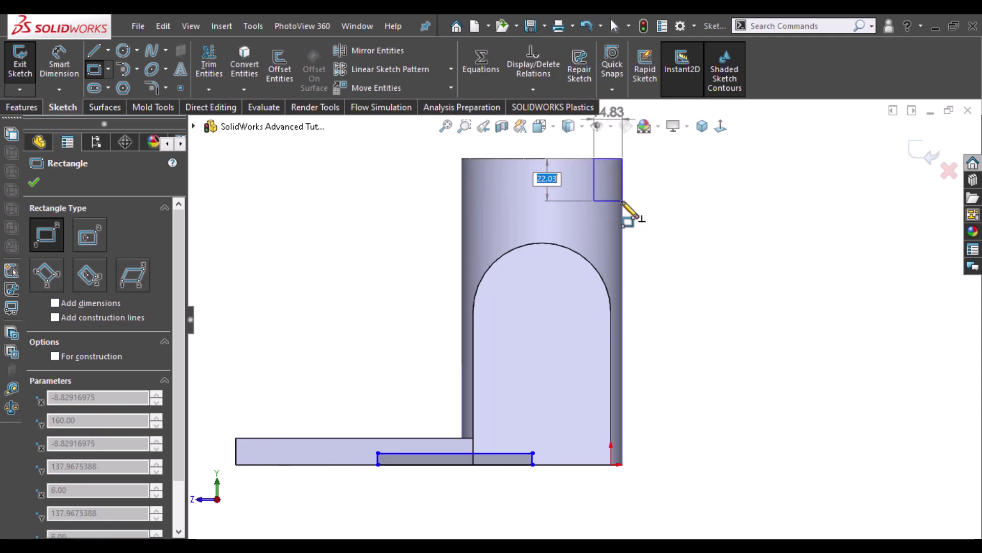
click(623, 201)
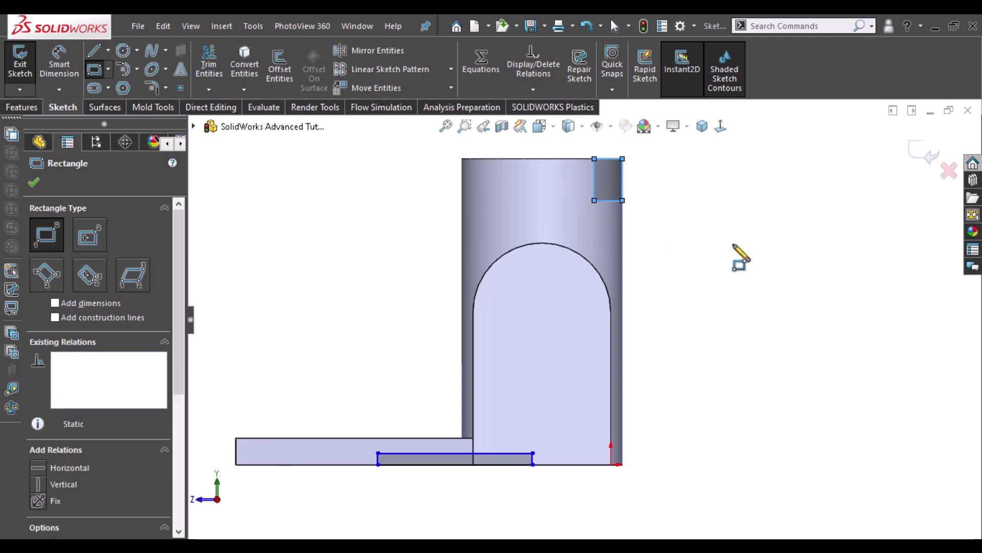
right_drag(736, 247, 688, 255)
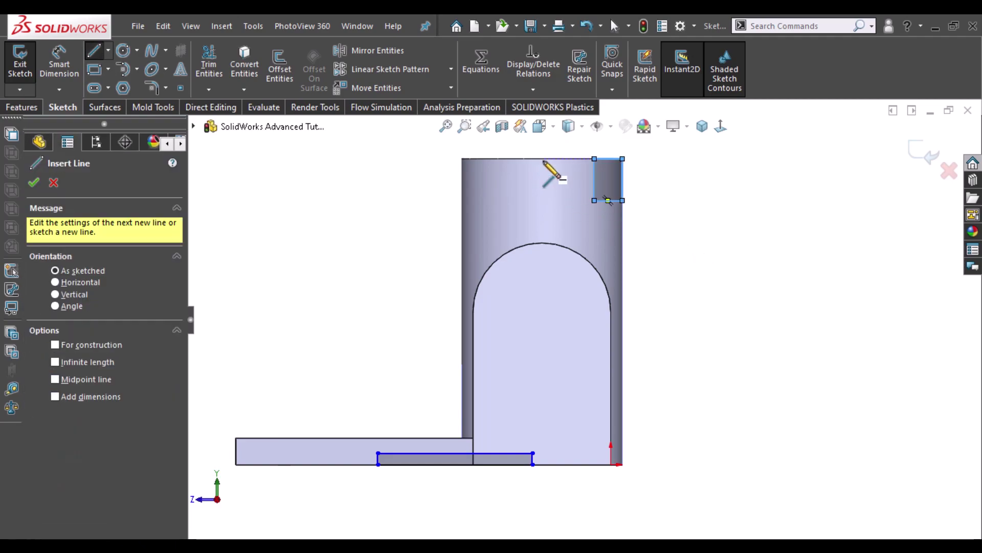
click(542, 159)
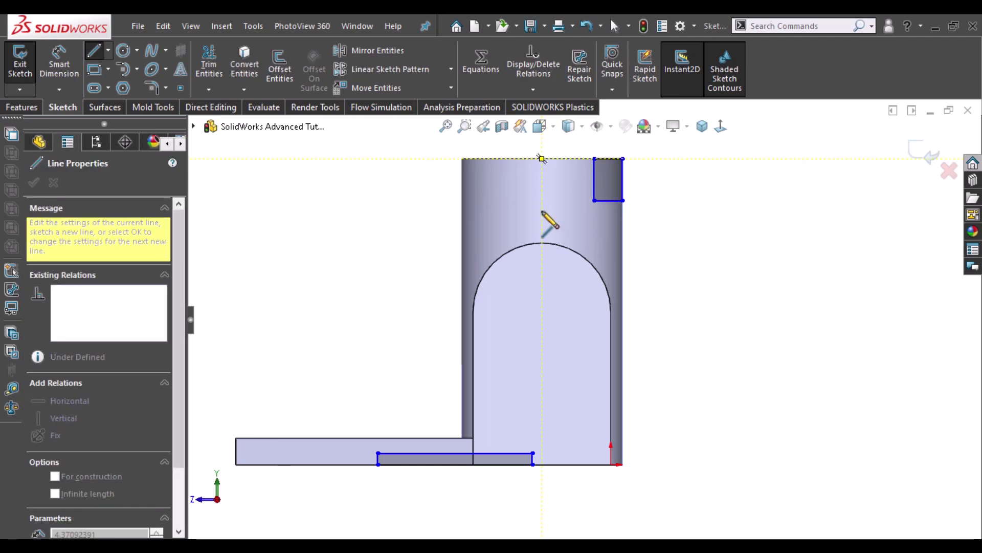
text(18)
key(Return)
key(Escape)
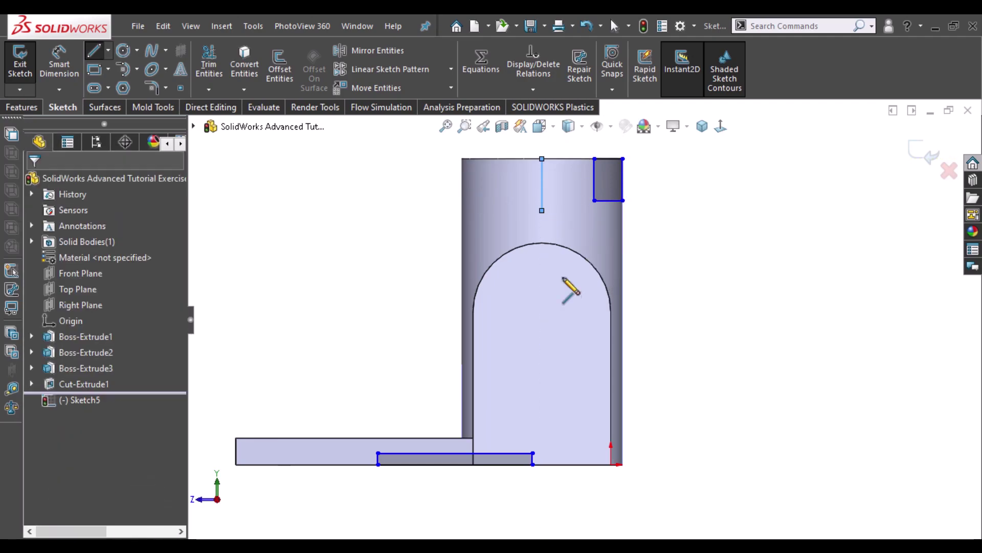
Step: Draw a circle inside the arch
key(c)
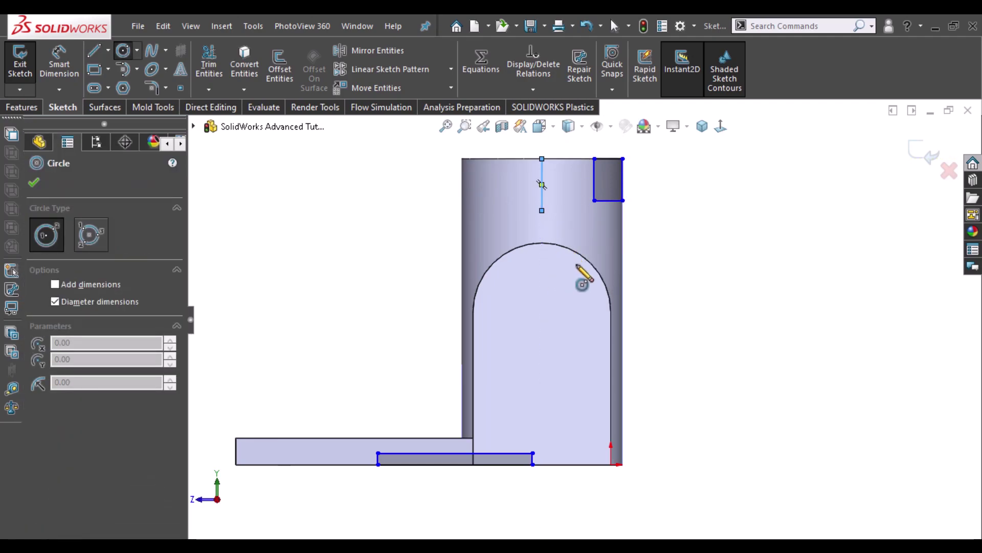
click(542, 312)
click(572, 307)
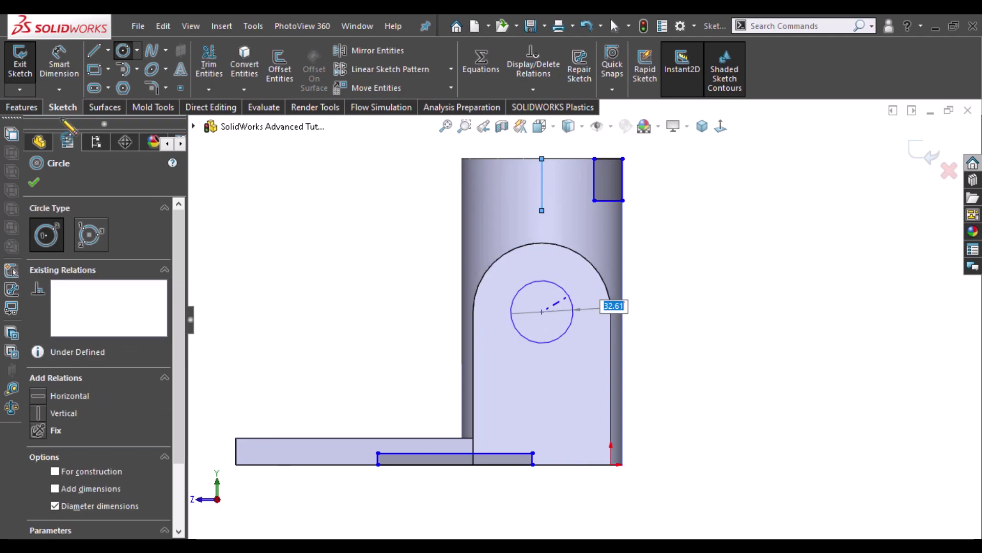
key(Escape)
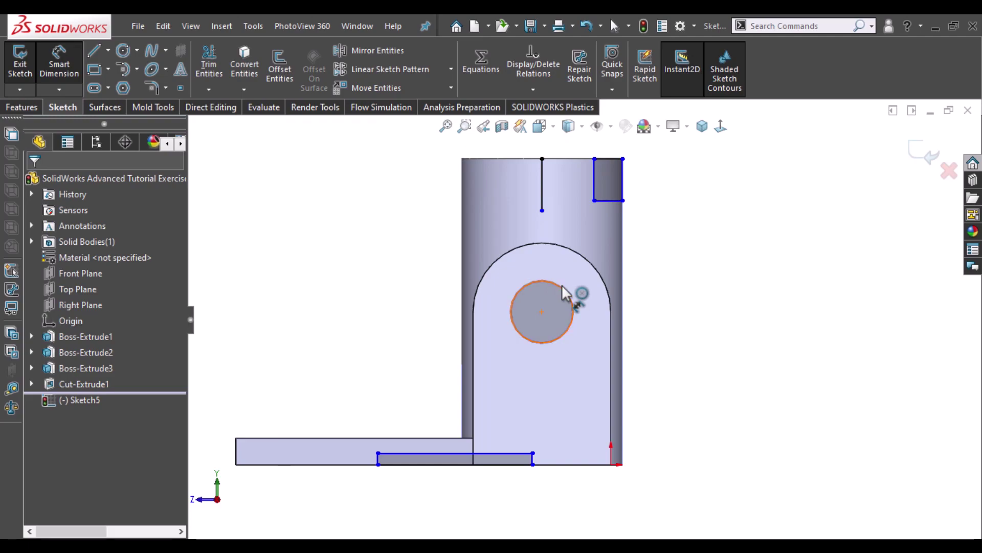
click(562, 292)
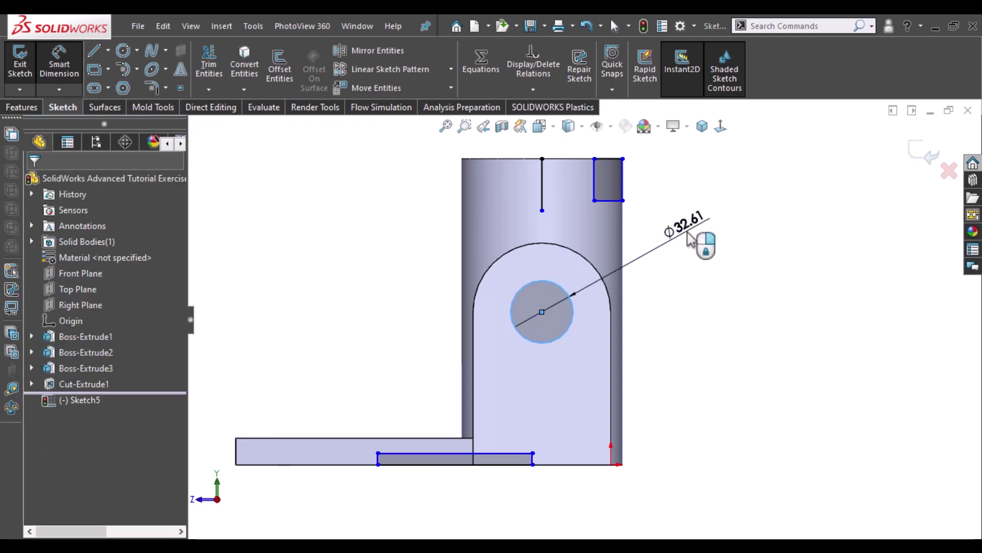
Step: Dimension the hole to Ø36 and the corner rectangle's height to 22
click(688, 238)
text(36)
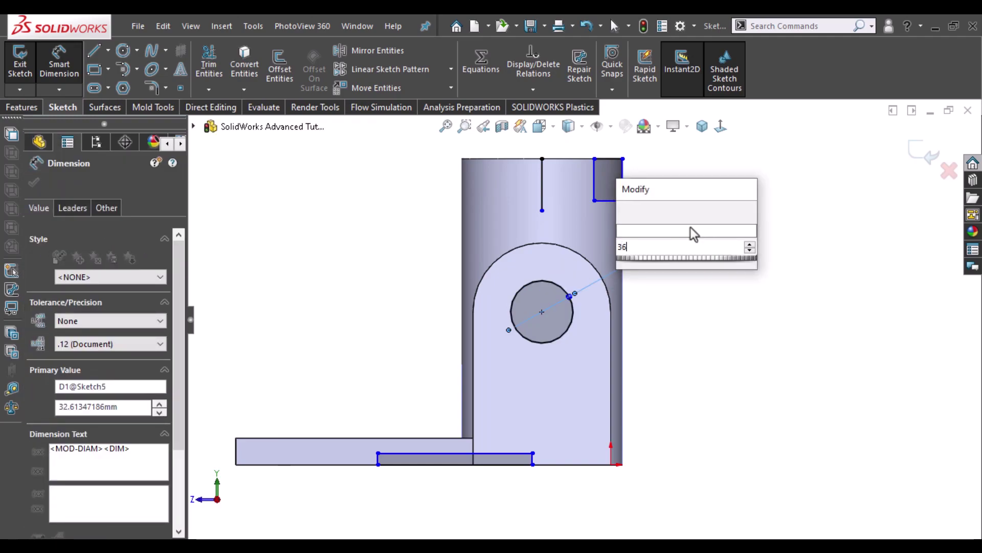
key(Return)
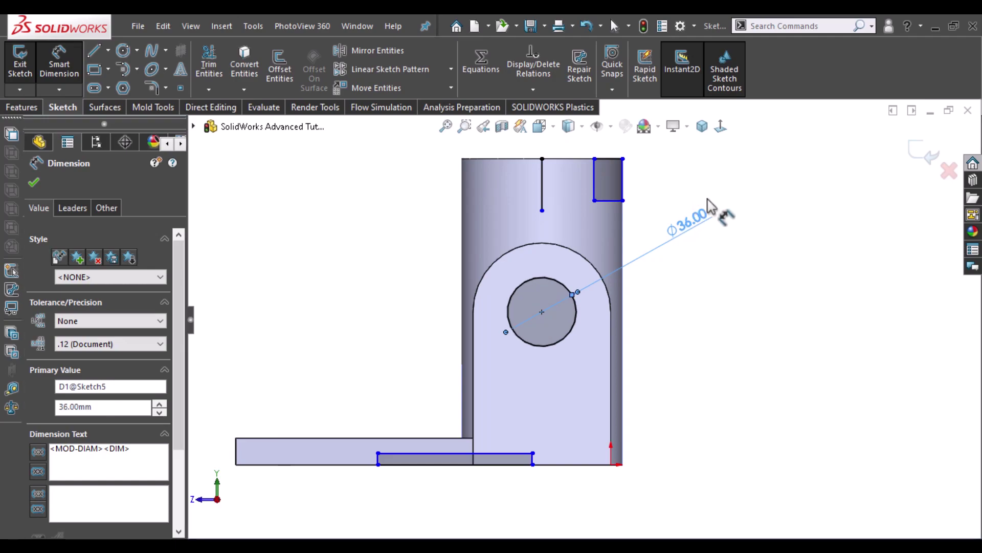
click(685, 177)
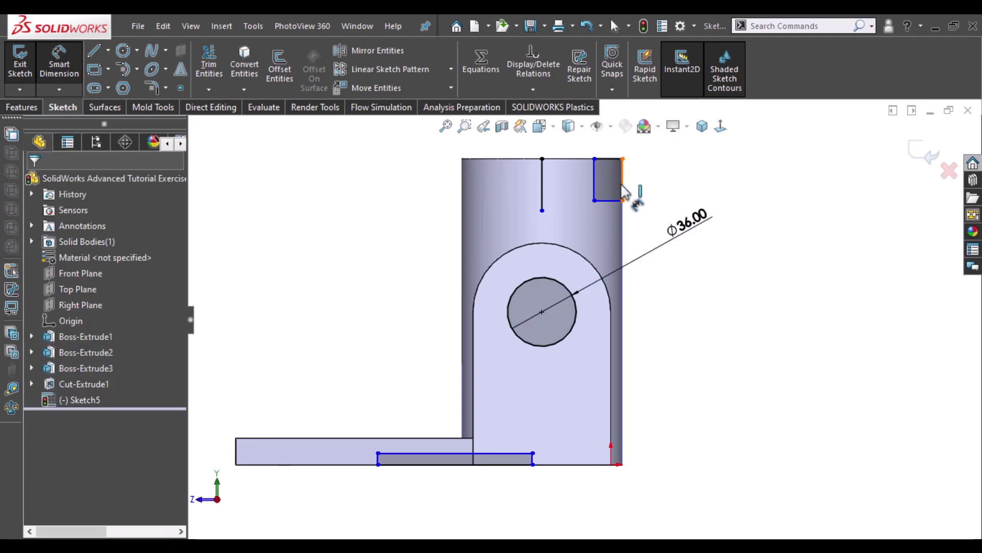
click(622, 187)
click(674, 192)
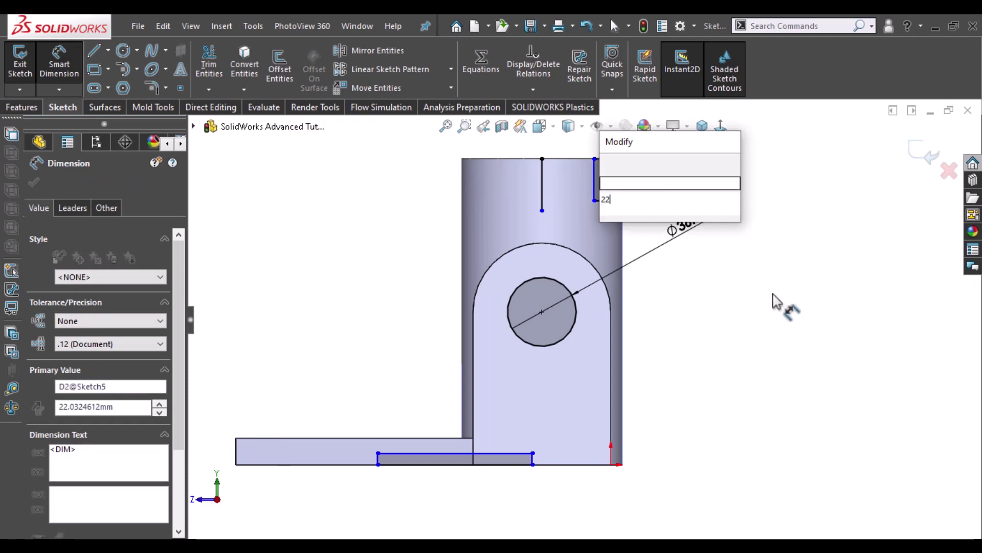
key(Escape)
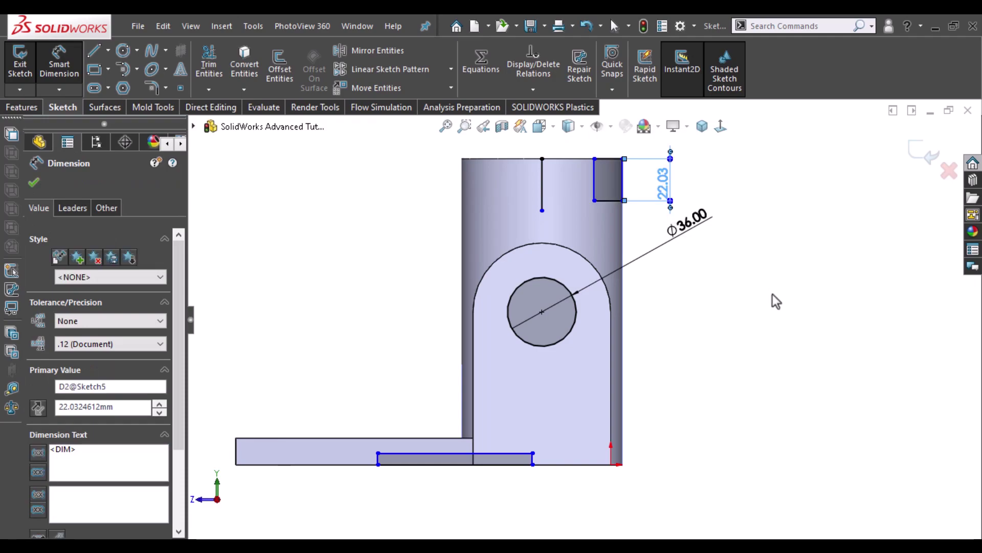
key(Escape)
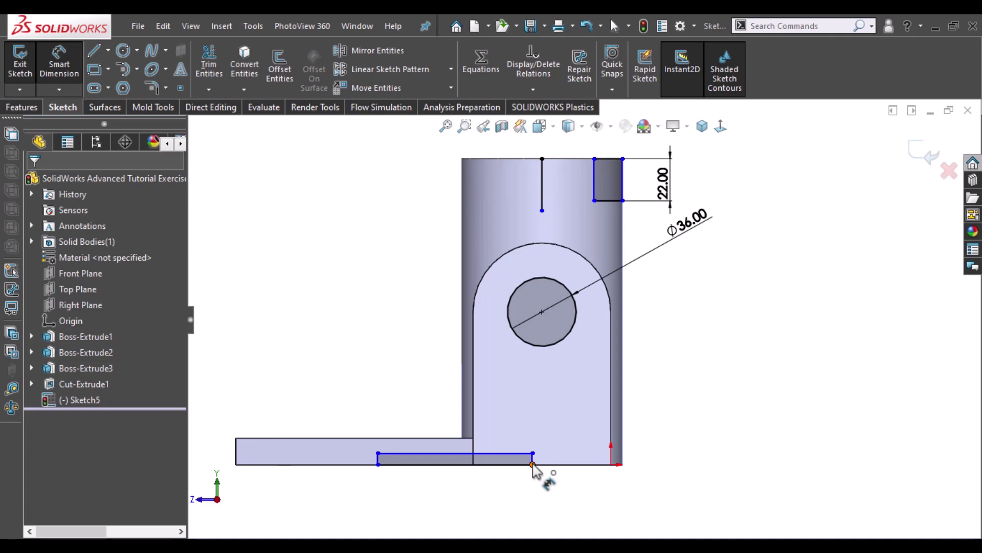
Step: Dimension the bottom rectangle 18 from the right edge and 114 wide, and the hole centre 68 high
click(610, 464)
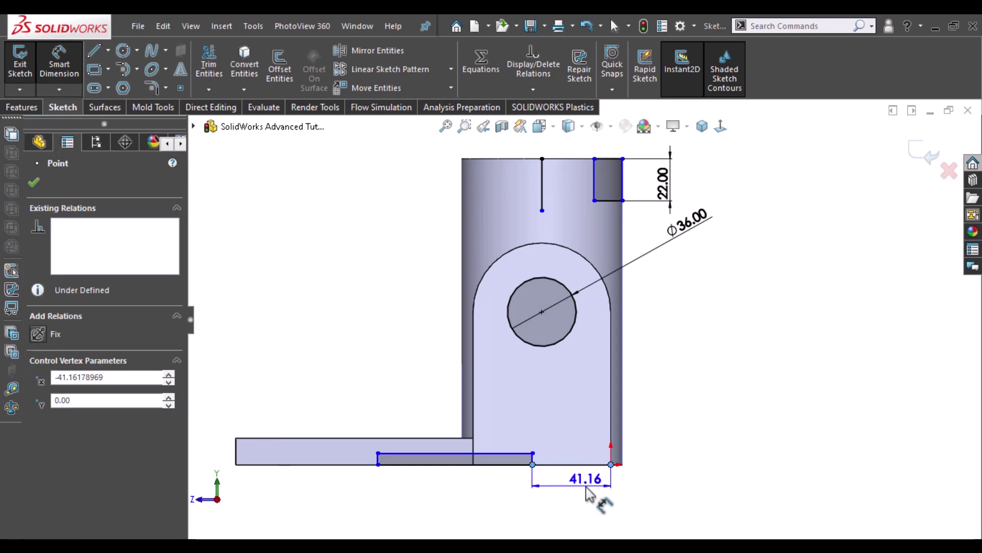
click(586, 492)
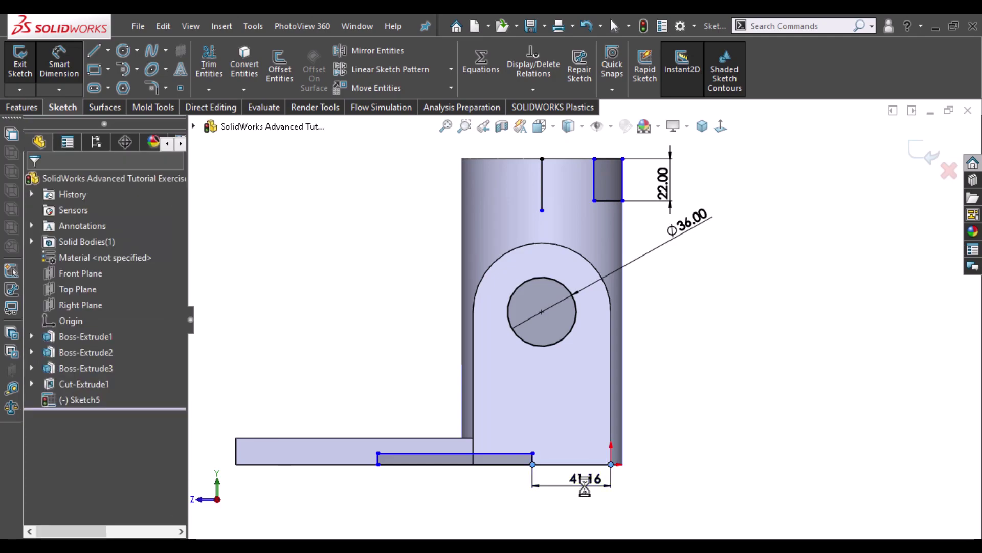
text(18)
key(Return)
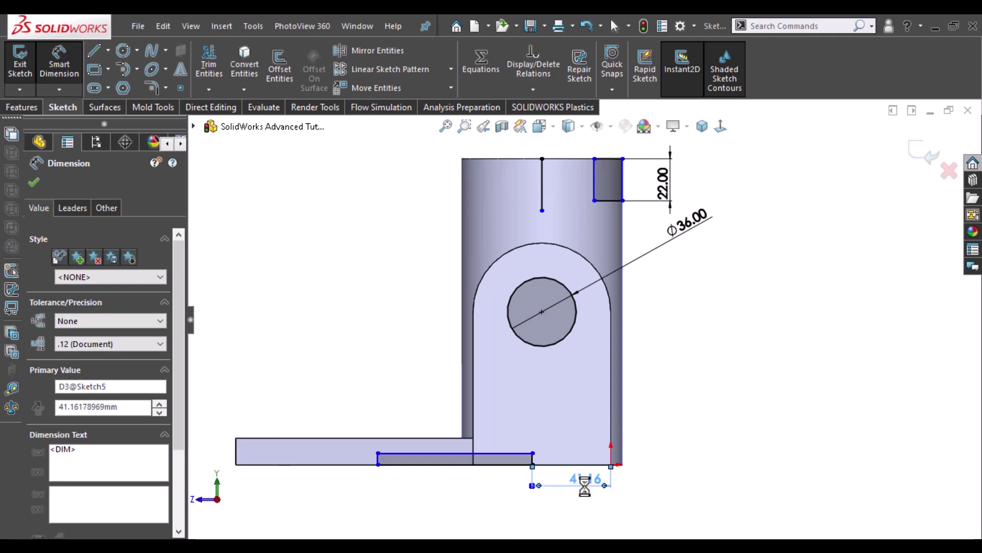
click(491, 477)
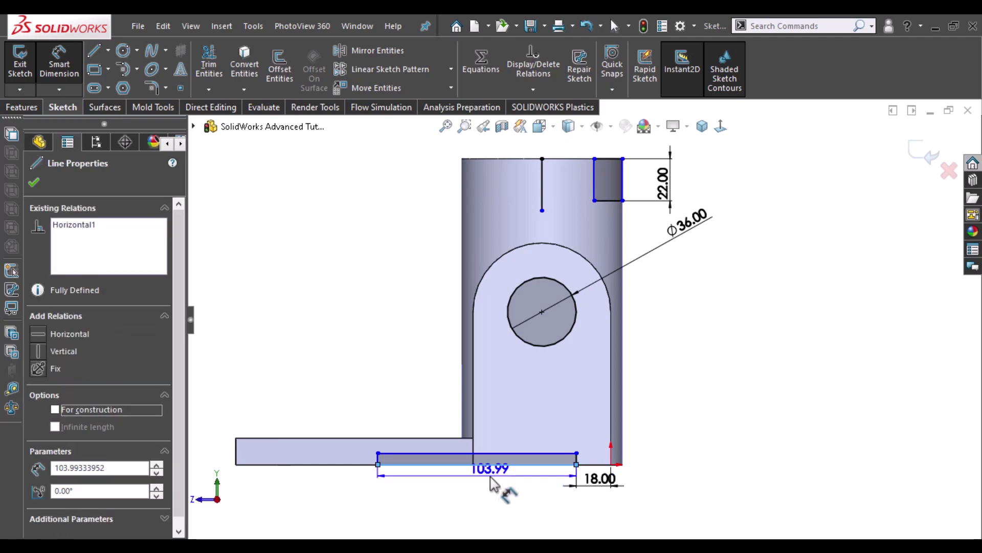
click(490, 477)
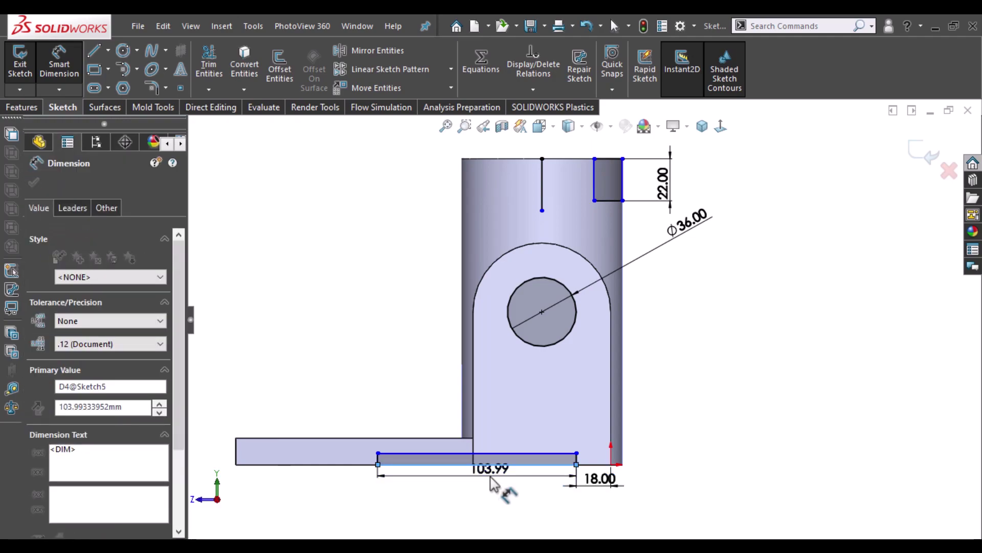
key(Escape)
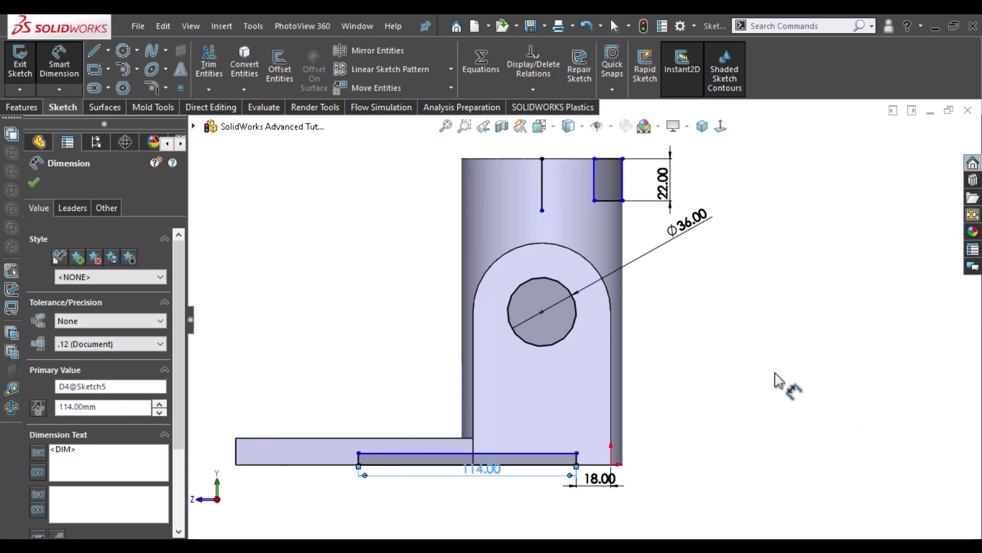
click(542, 309)
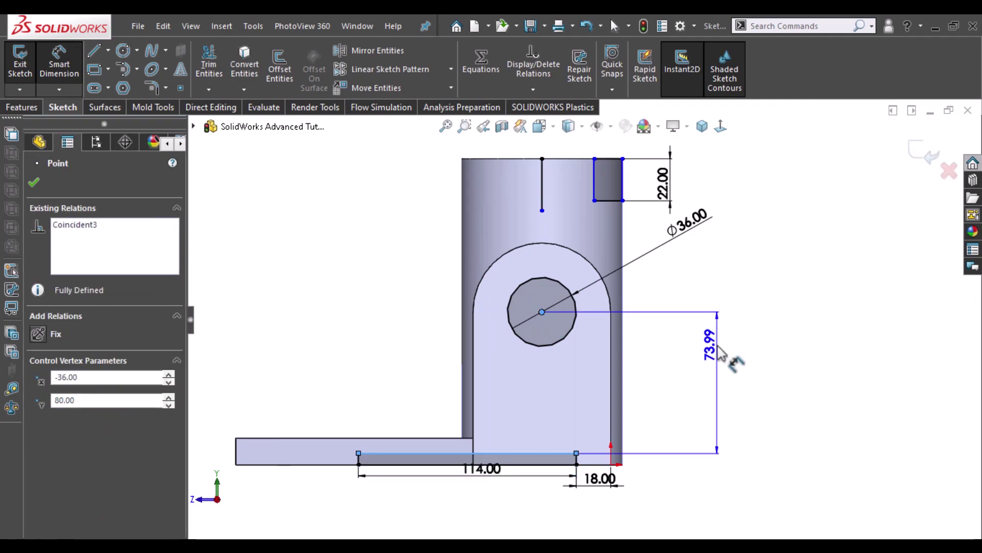
click(719, 352)
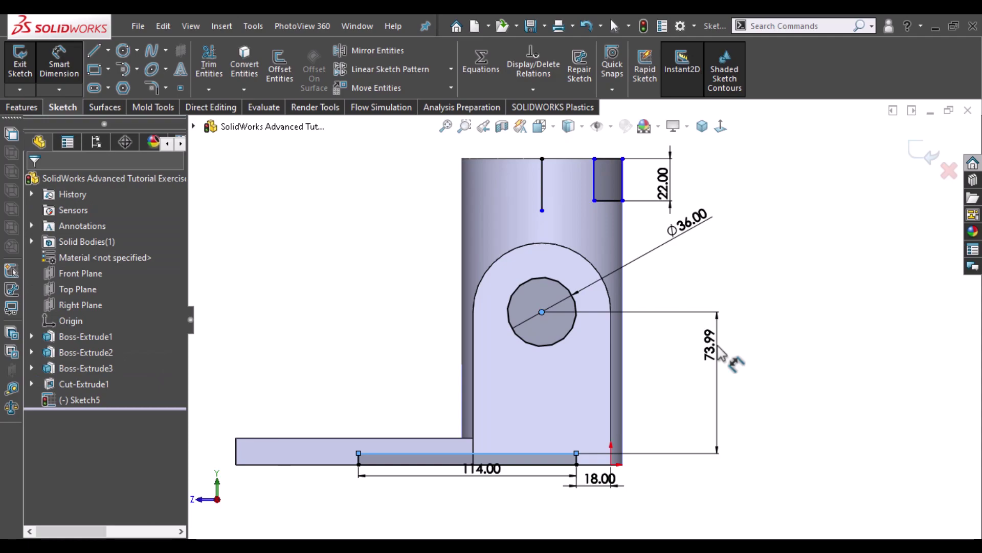
text(68)
key(Return)
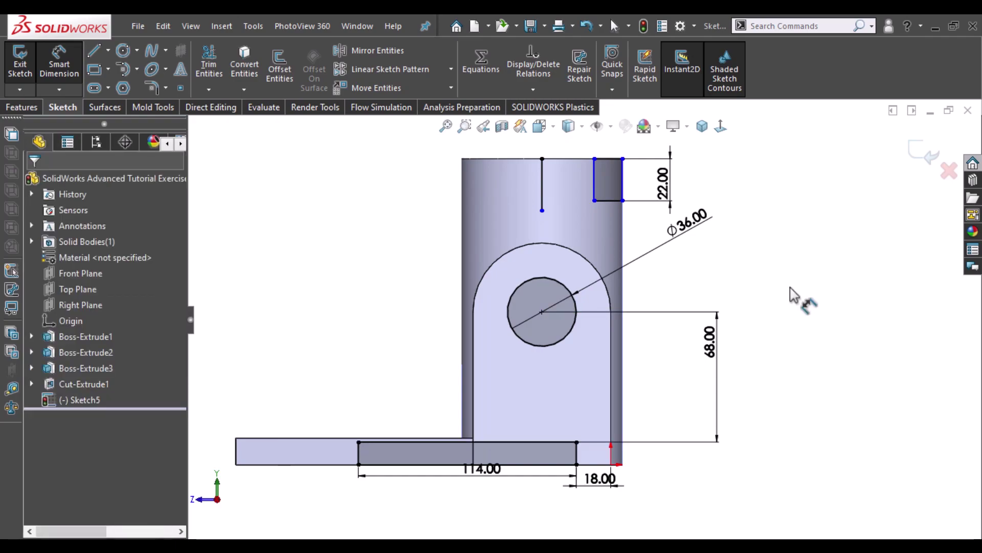
key(Escape)
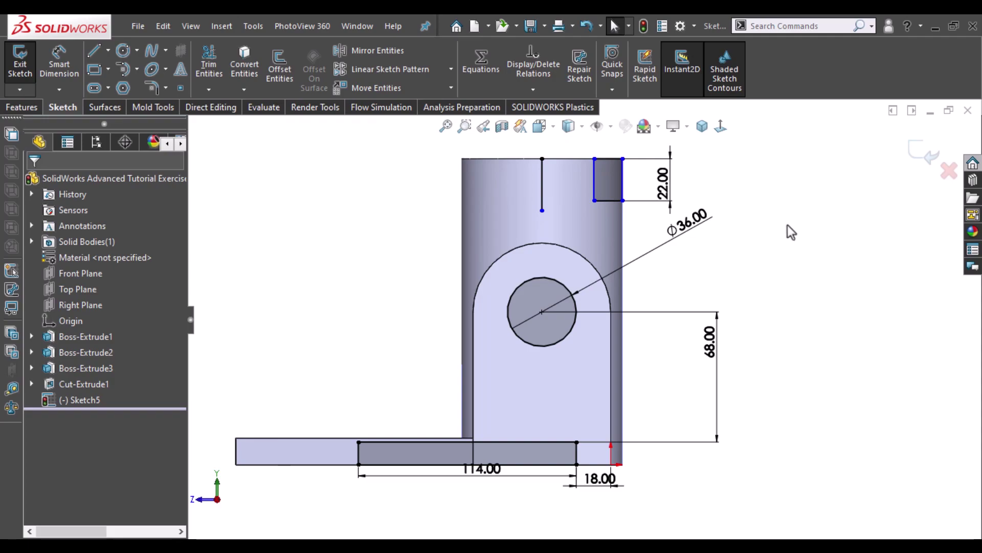
Step: Turn the vertical line into a centreline and mirror the corner rectangle across it
click(599, 176)
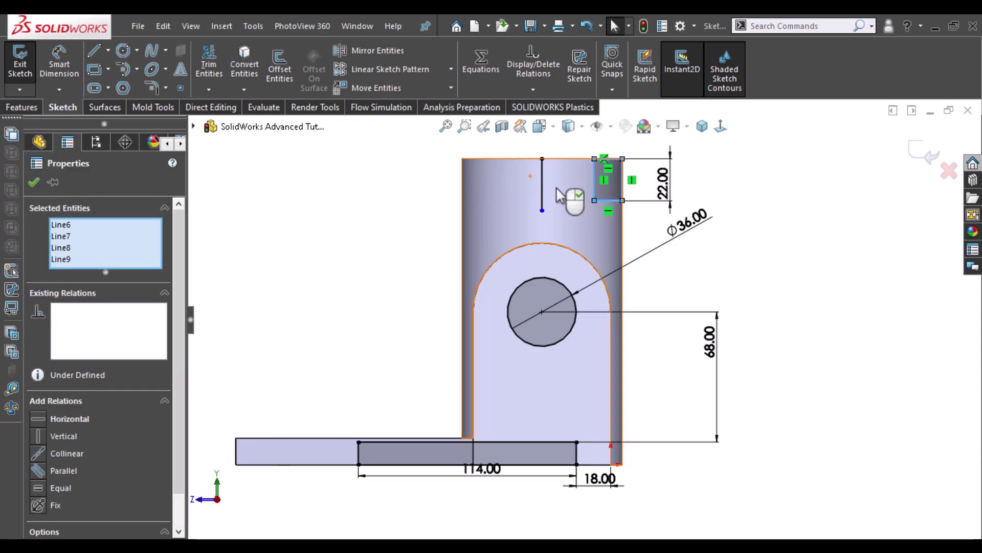
click(755, 256)
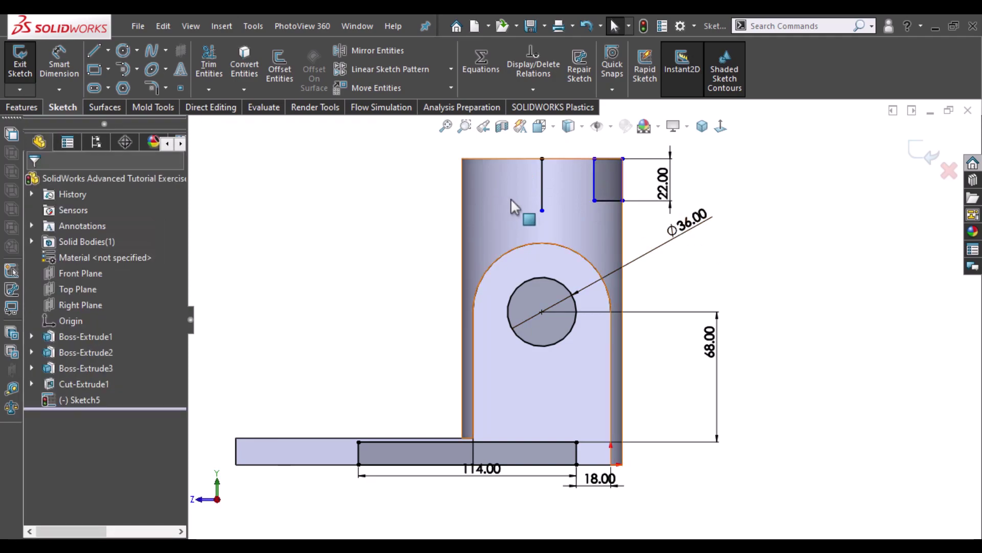
click(543, 200)
click(610, 149)
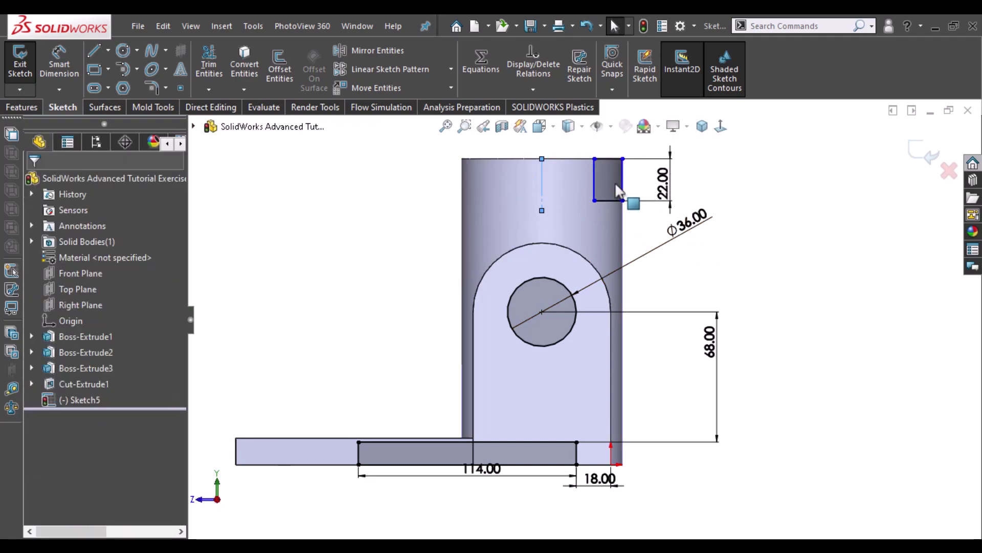
key(ctrl)
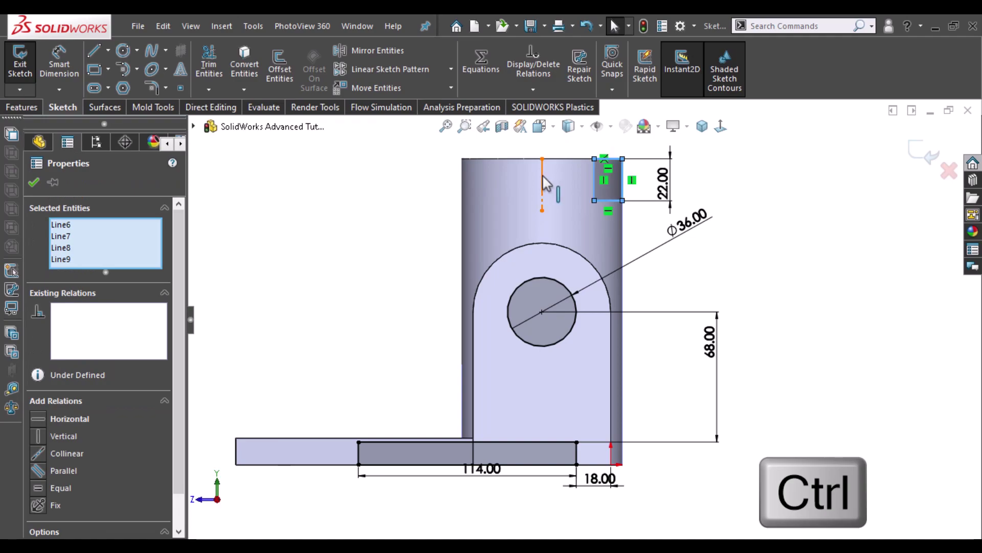
ctrl+click(543, 179)
click(377, 50)
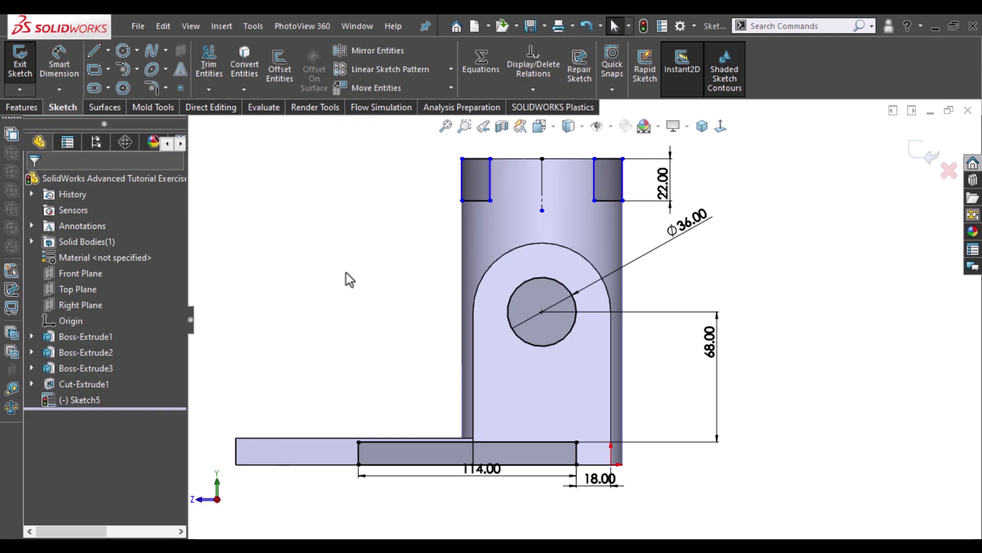
Step: Dimension the gap between the two rectangles to 23
right_drag(347, 272, 354, 220)
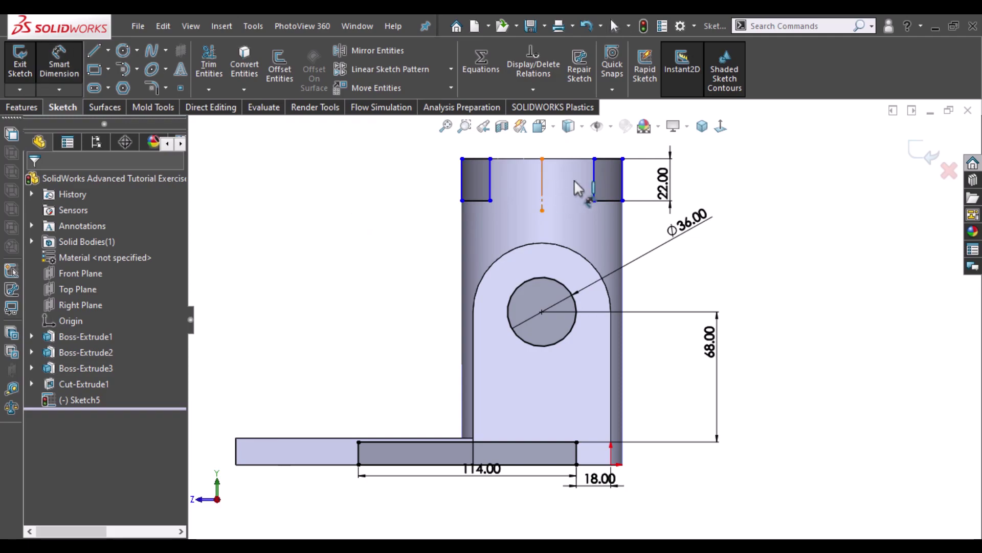
click(594, 179)
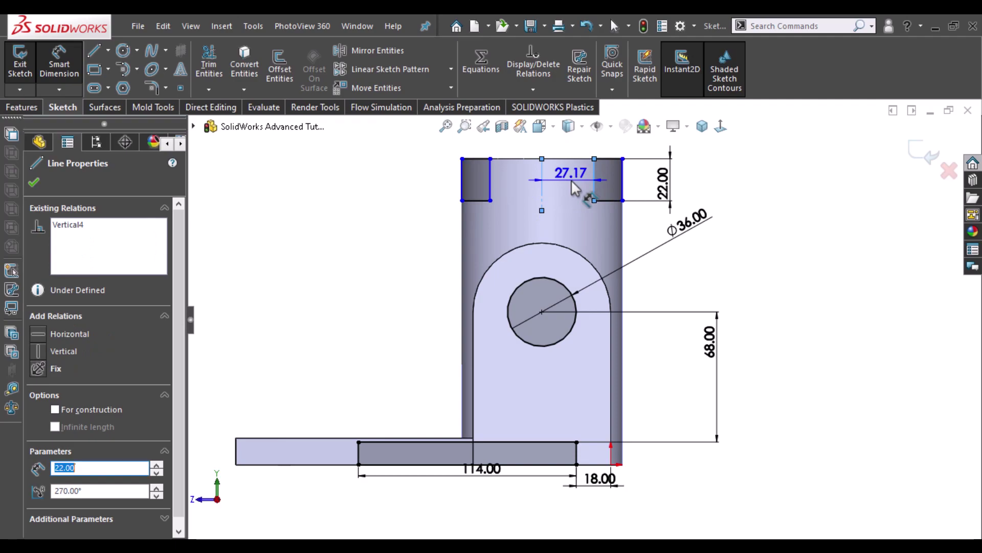
click(571, 179)
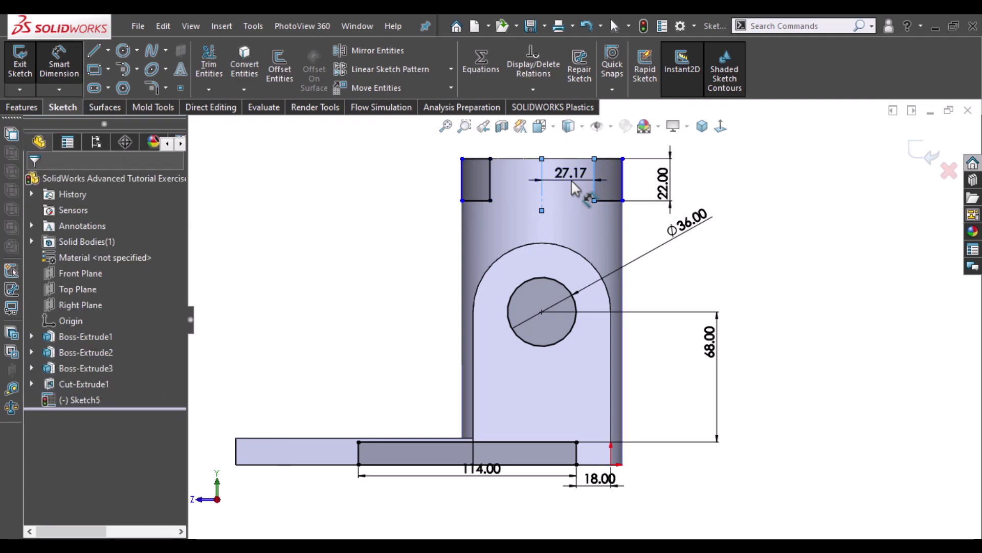
text(23)
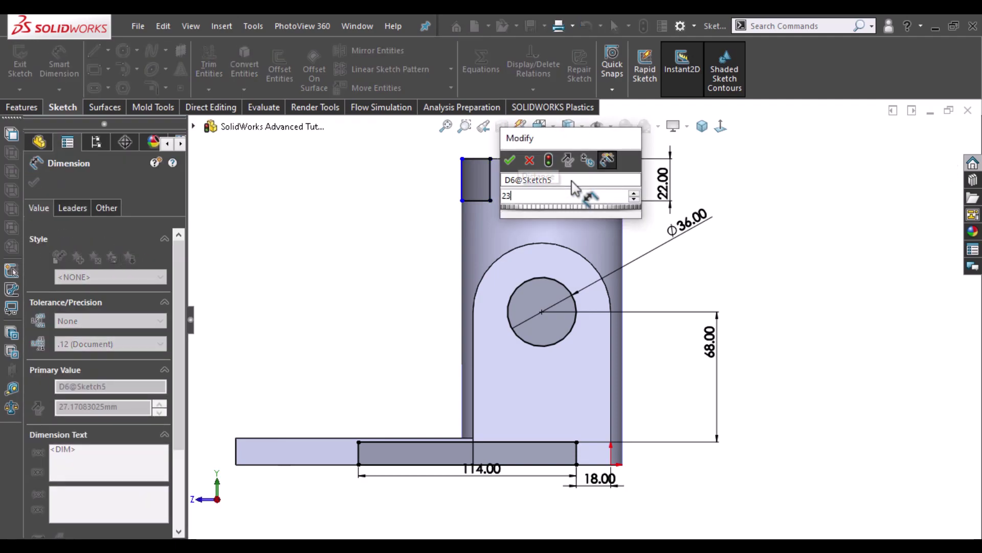
key(Escape)
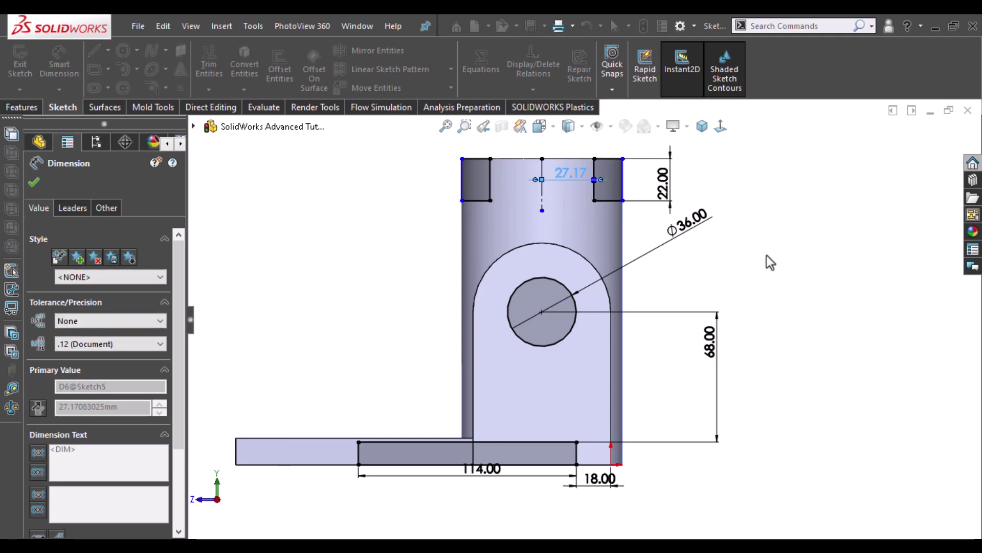
key(Escape)
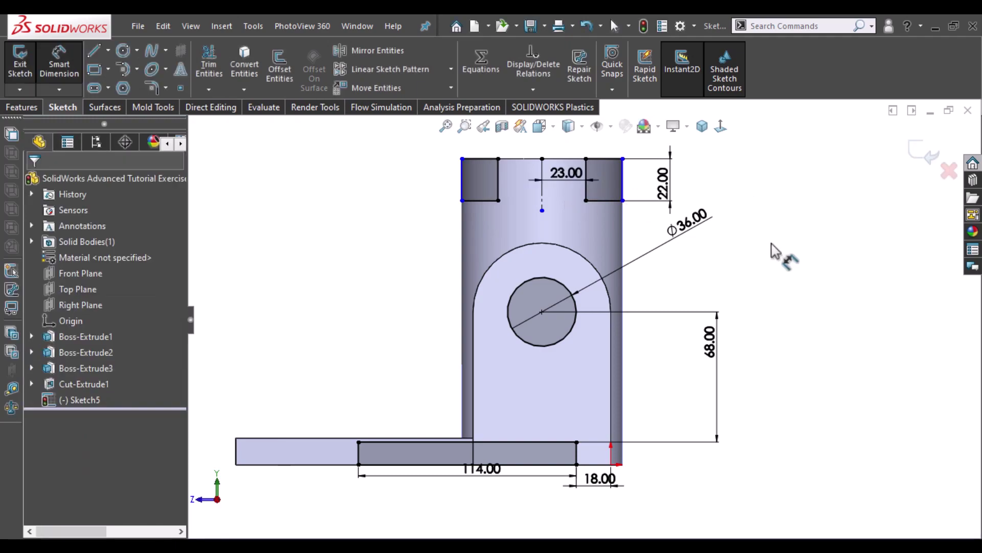
key(Escape)
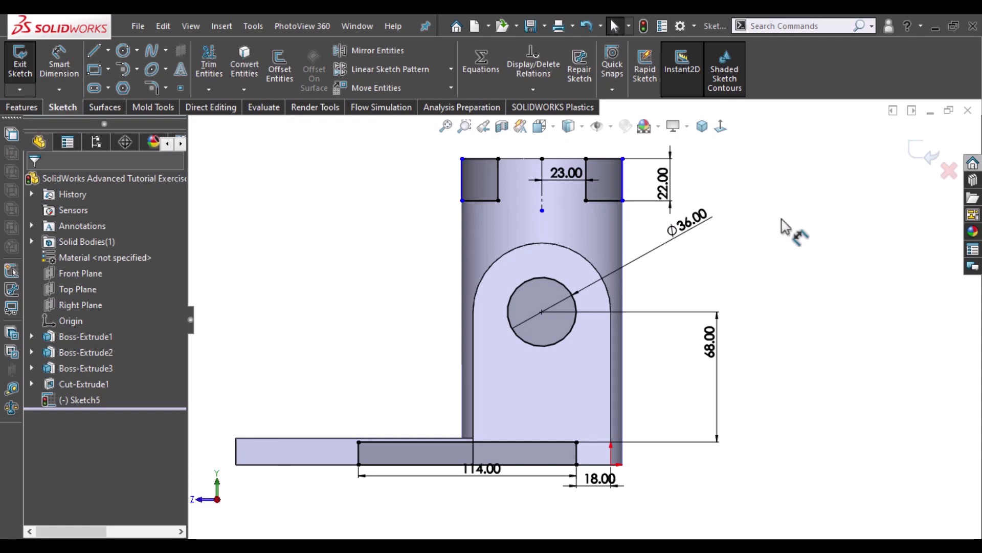
Step: Make the right rectangle's outer edge collinear with the cylinder outline
click(624, 191)
ctrl+click(624, 176)
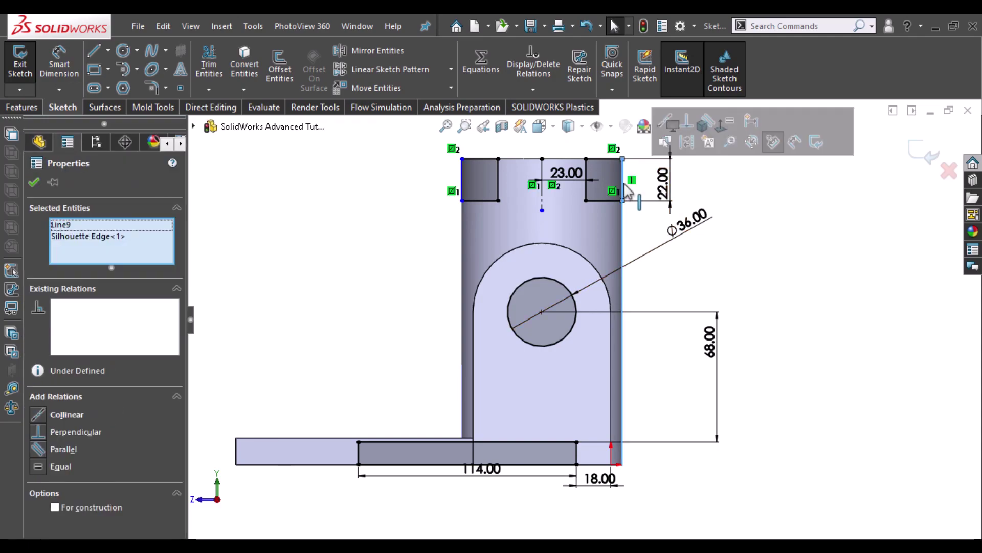
click(761, 243)
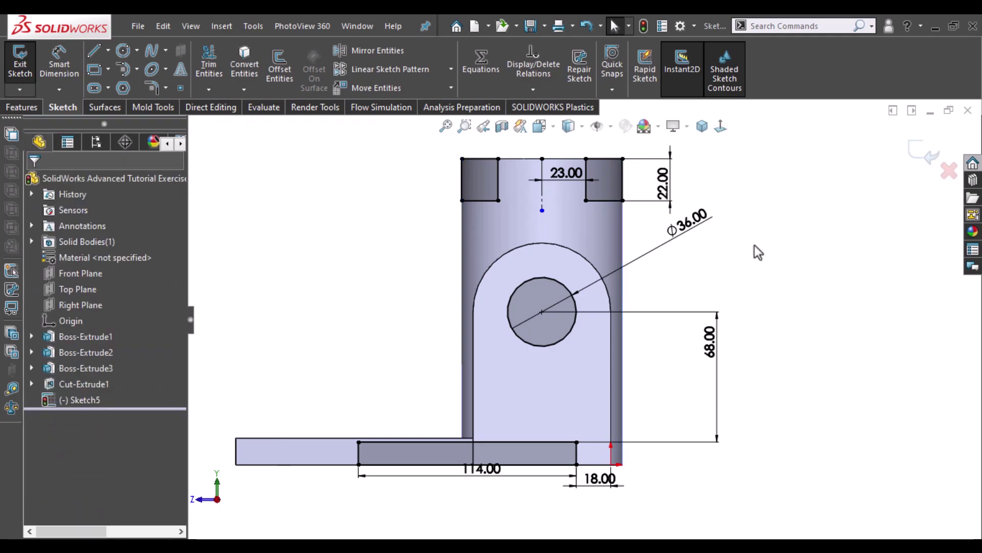
scroll(754, 245, up, 2)
Step: Extrude-cut the Sketch5 rectangles Through All as Cut-Extrude2
mouse_move(326, 296)
middle_down()
mouse_move(351, 344)
mouse_move(270, 322)
middle_up()
click(23, 107)
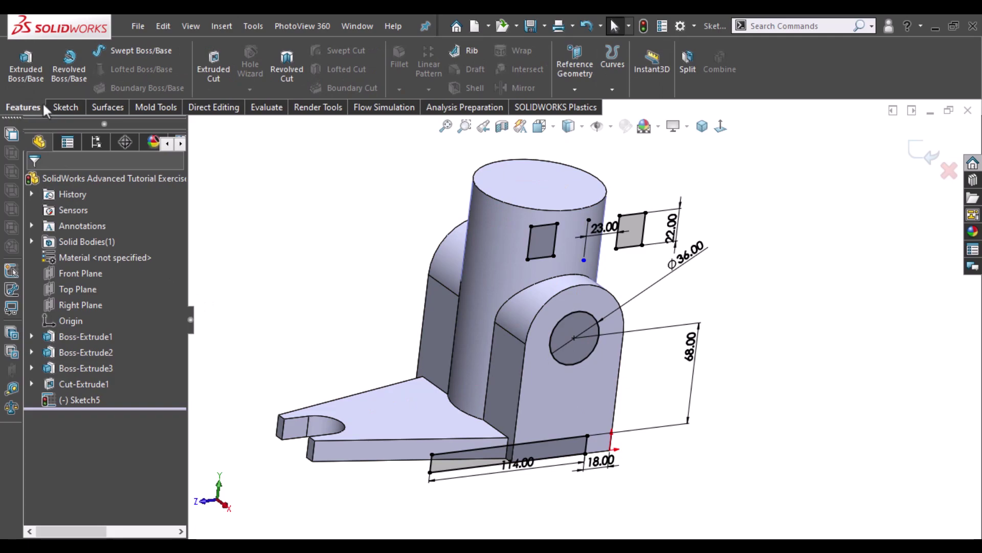
click(213, 65)
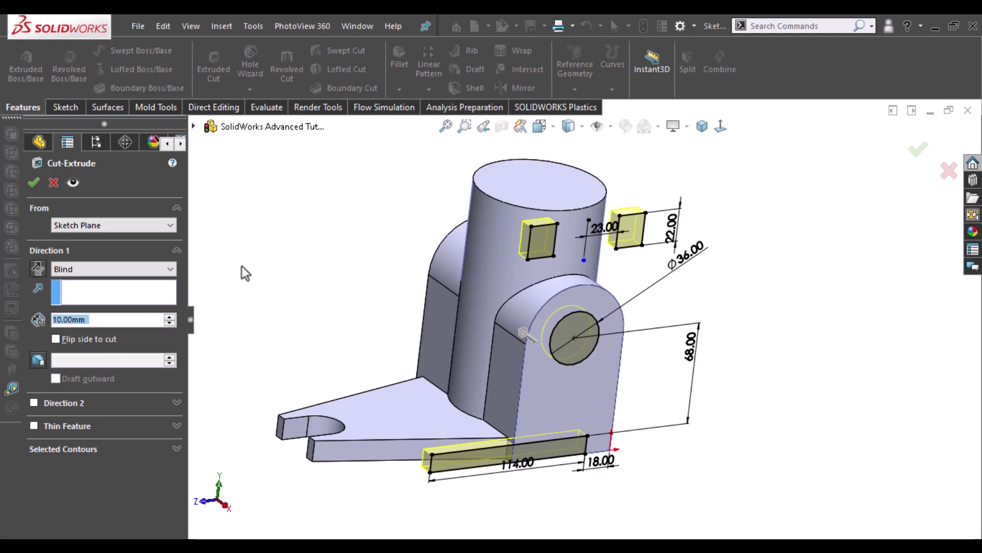
click(110, 269)
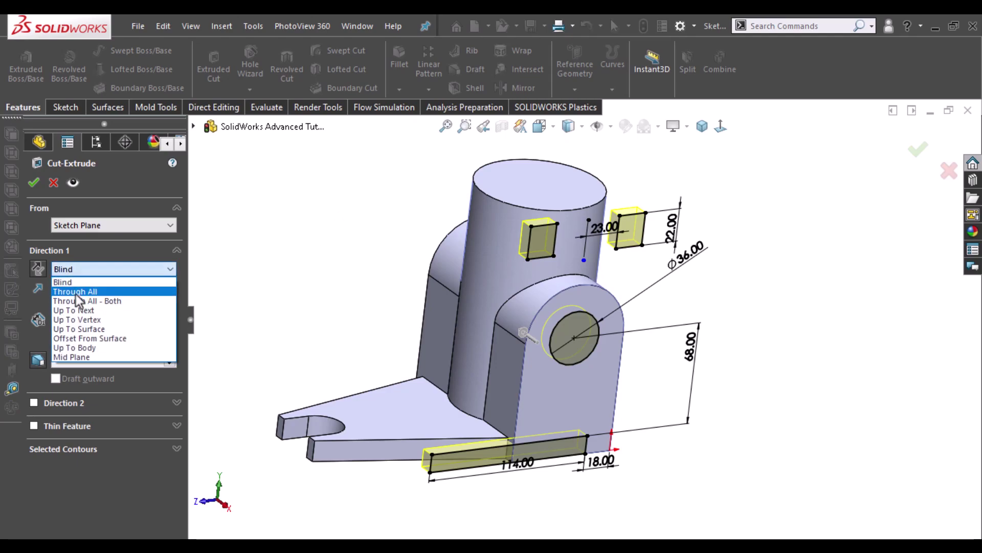
click(69, 284)
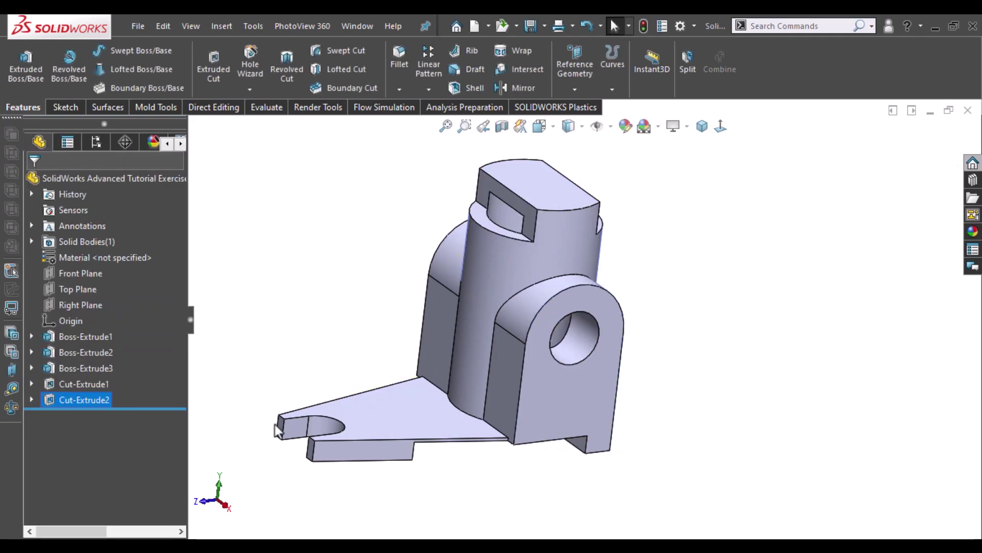
Step: Reopen the base flange's Boss-Extrude2 feature for editing
click(279, 426)
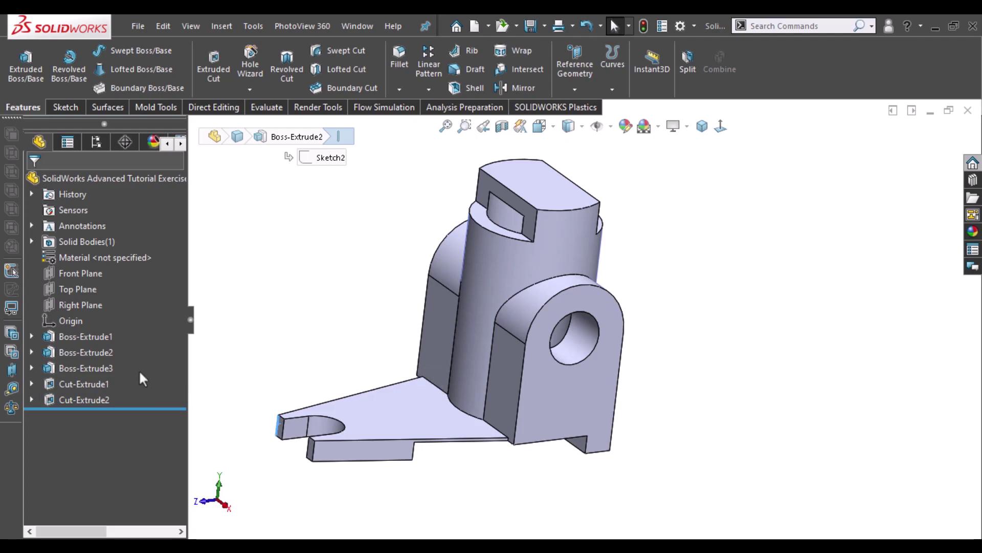
click(358, 417)
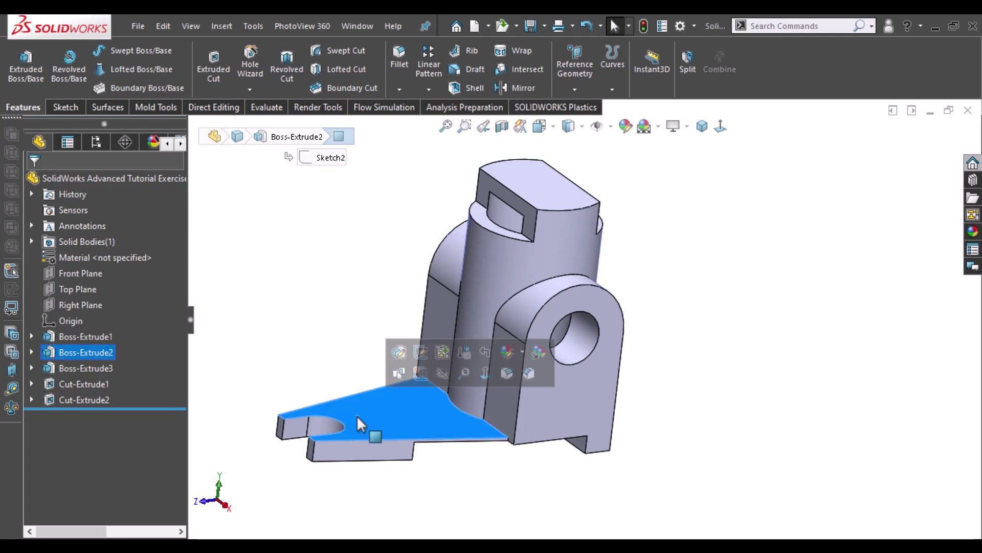
right_click(60, 350)
click(72, 225)
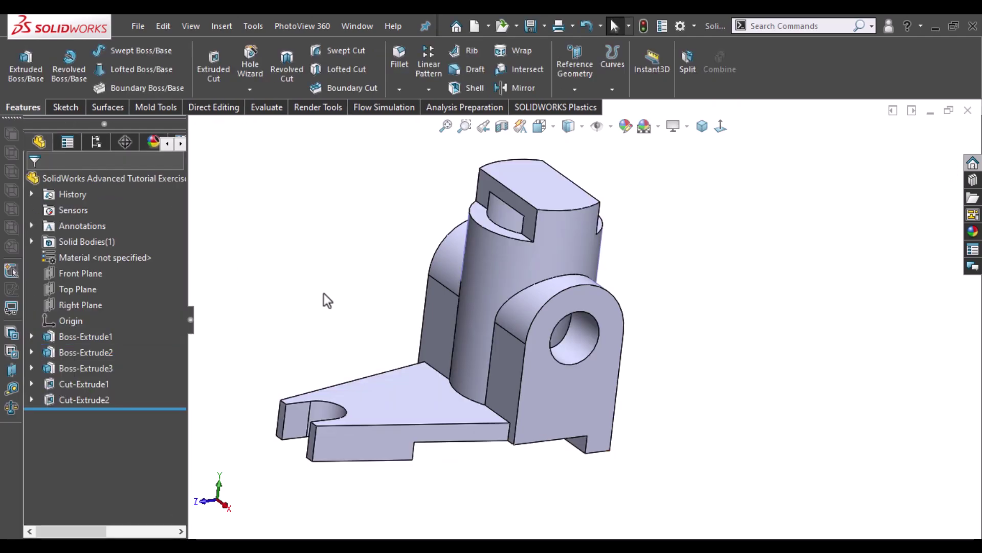
Step: Sketch a centre rectangle from the origin across the cylinder on the part's top face
click(542, 187)
click(609, 143)
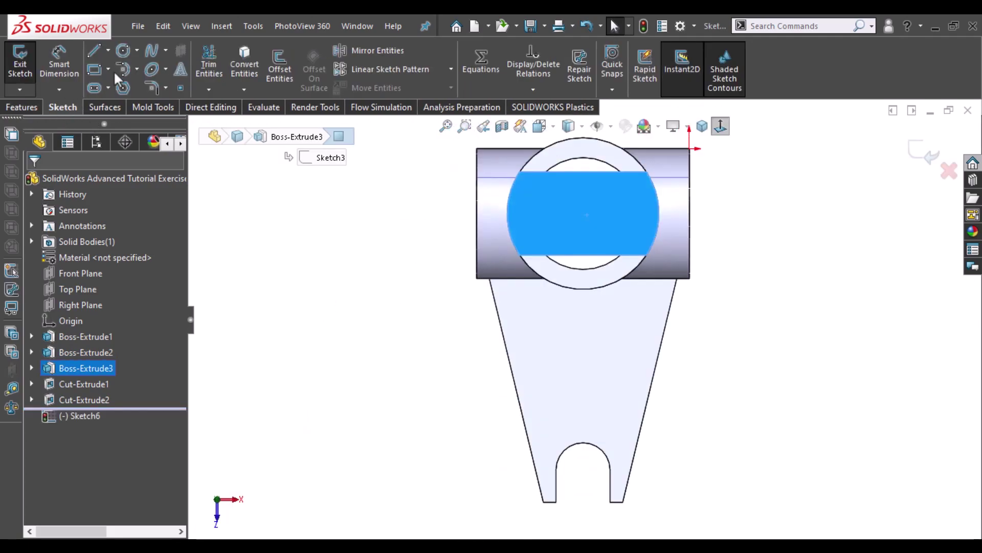
click(106, 68)
click(112, 103)
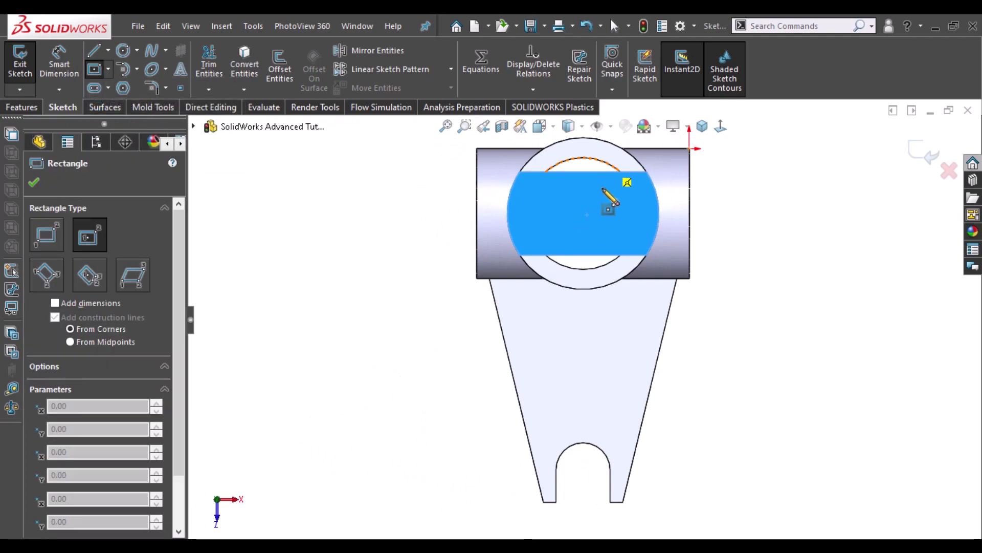
click(583, 214)
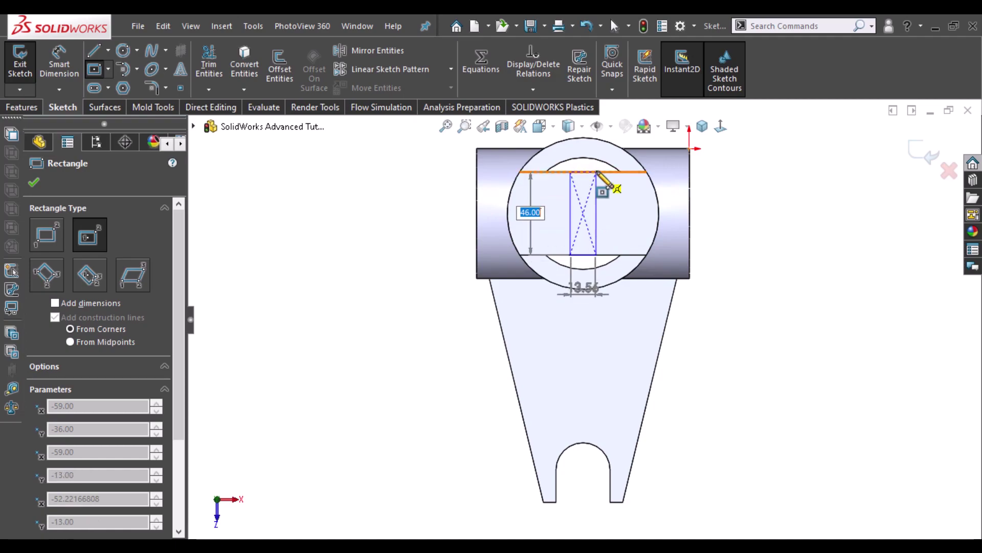
click(597, 172)
right_drag(364, 318, 371, 225)
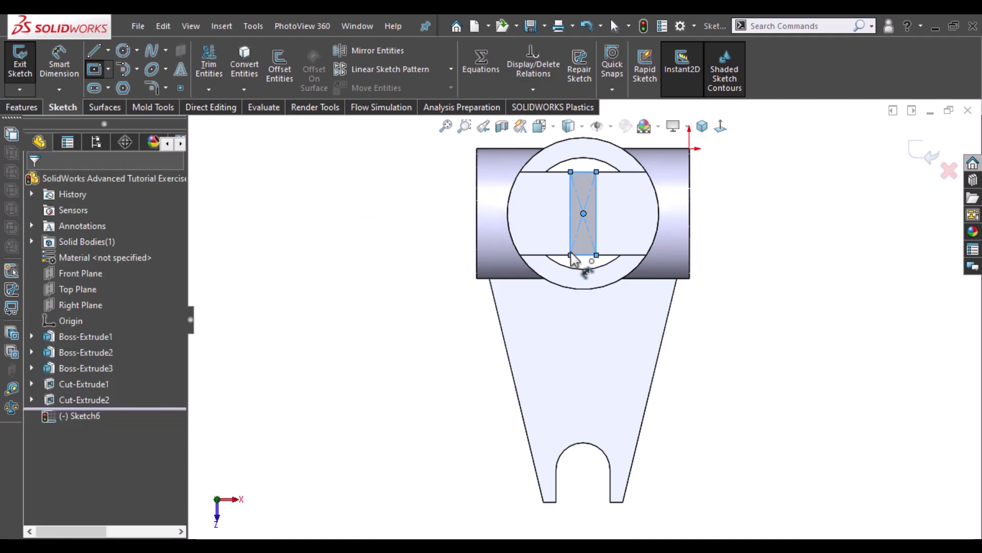
Step: Dimension the rectangle's width to 7 mm and exit the sketch
click(580, 256)
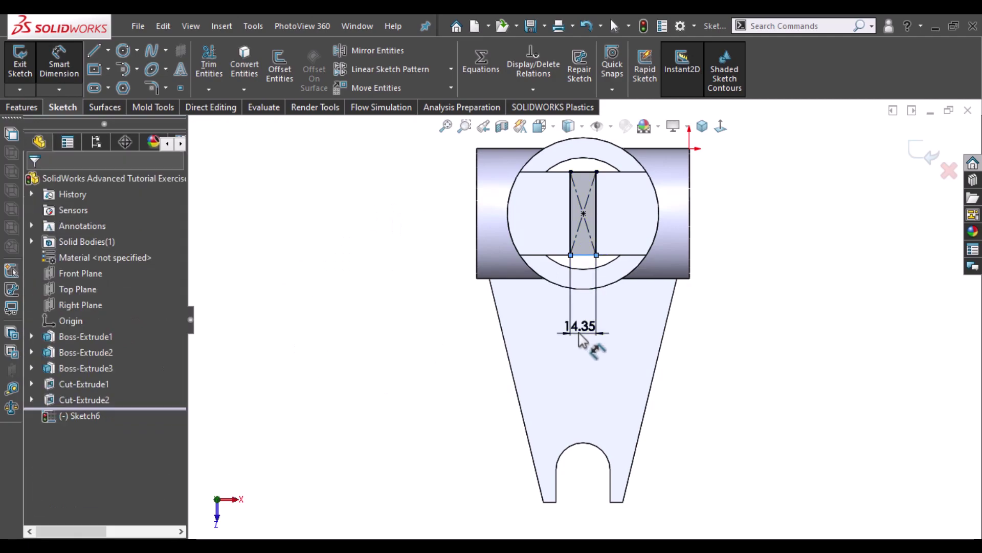
click(580, 335)
key(Return)
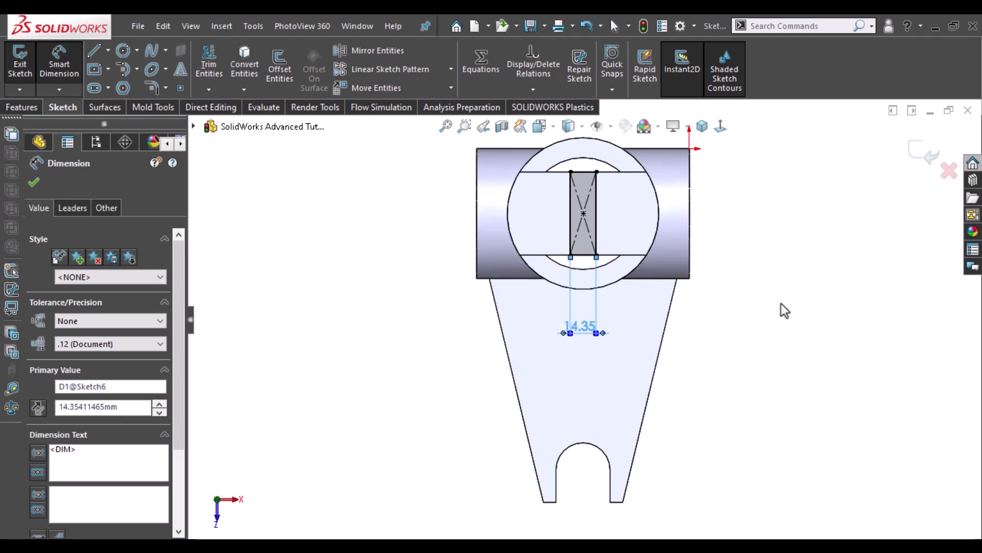
click(395, 209)
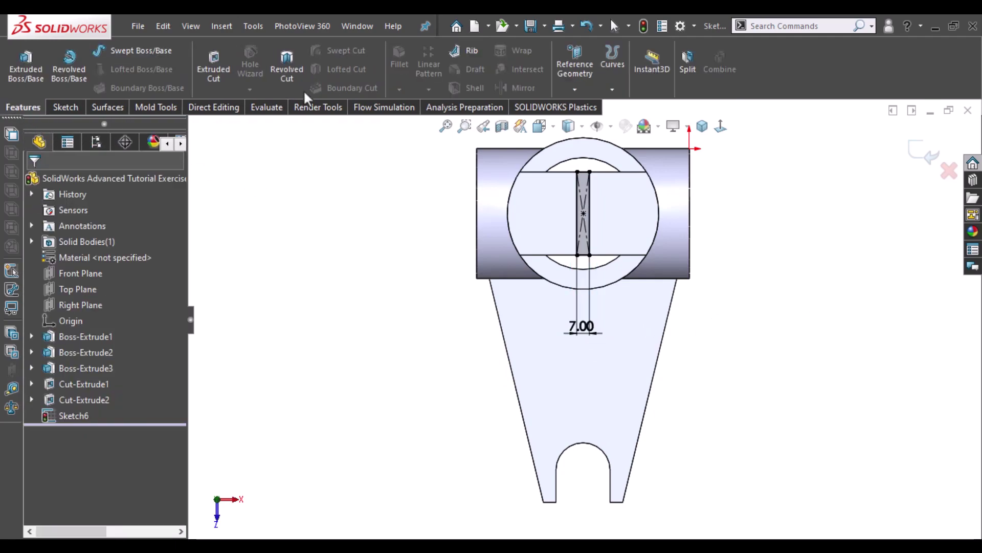
Step: Extrude-cut the 7 mm rectangle Through All the cylinder
click(200, 70)
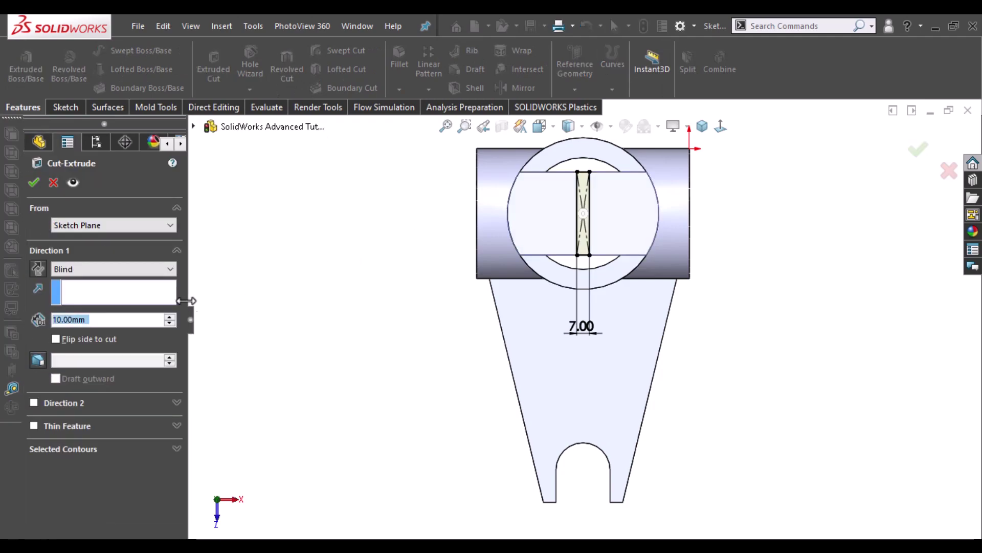
click(135, 272)
click(127, 290)
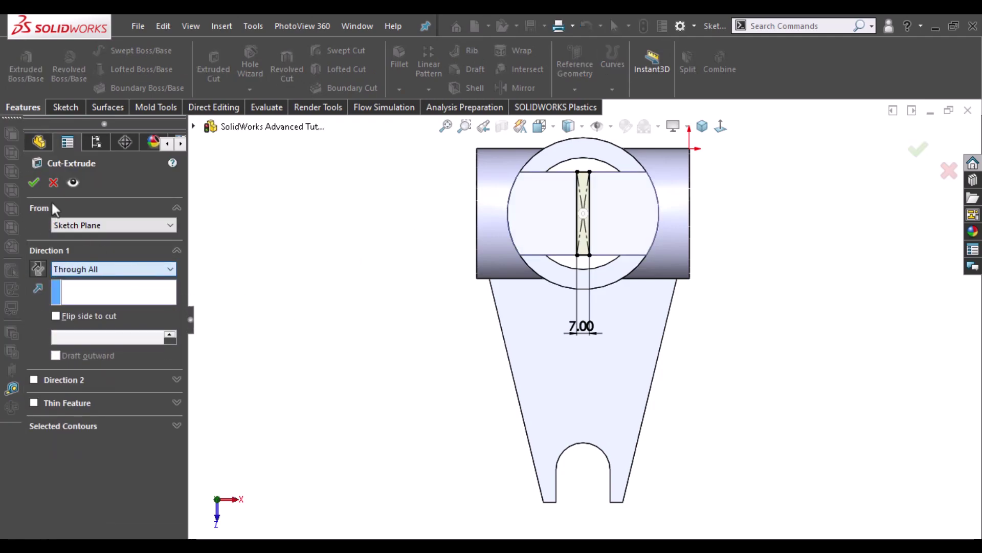
click(33, 183)
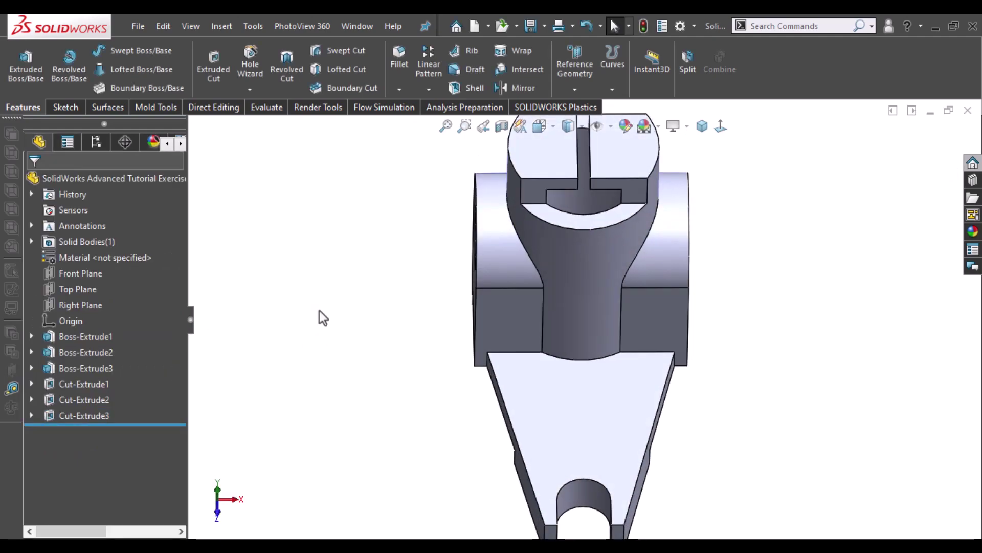
Step: Create Plane1 from the cylinder's end face and the arch block's outer face, viewed normal
click(574, 89)
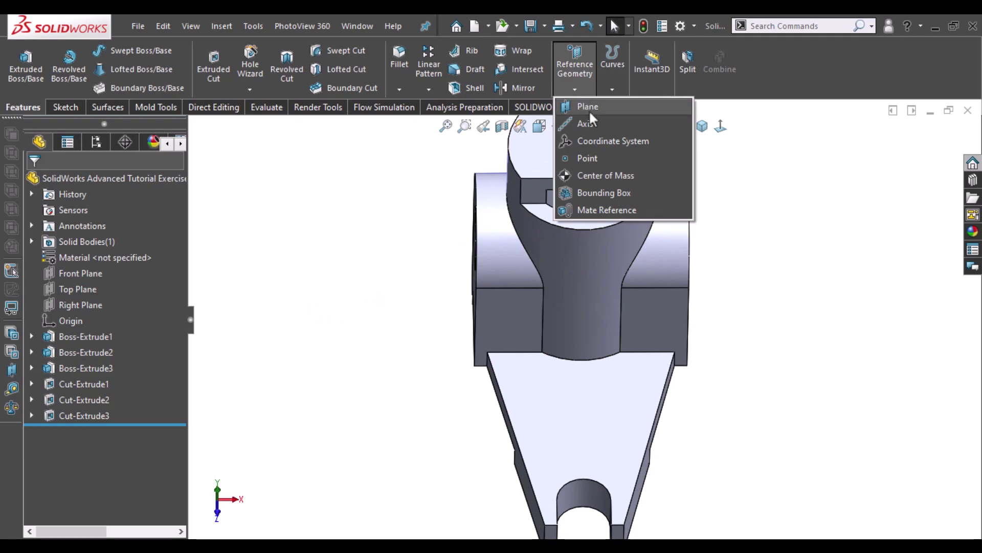
click(589, 112)
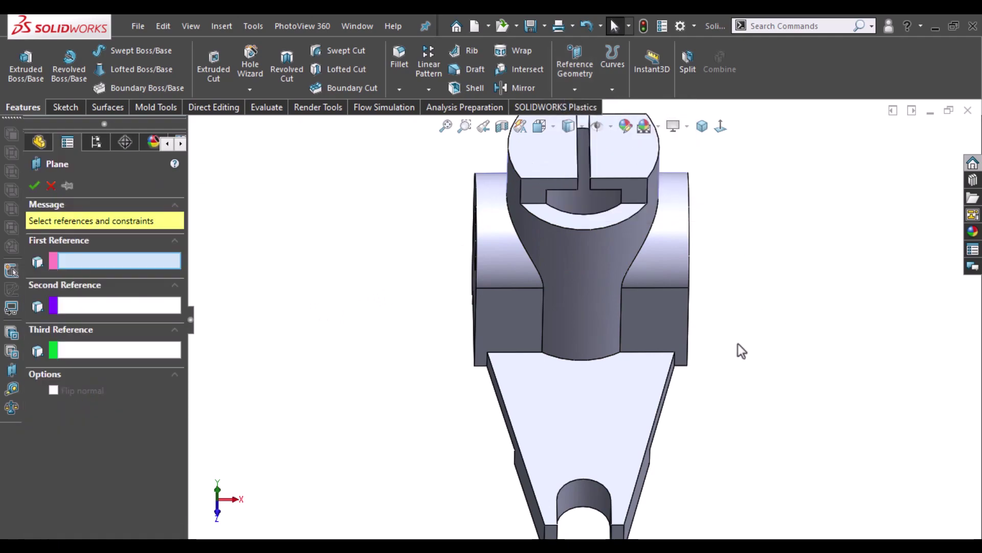
mouse_move(737, 344)
middle_down()
mouse_move(680, 325)
mouse_move(709, 306)
middle_up()
click(709, 307)
middle_drag(582, 358, 628, 328)
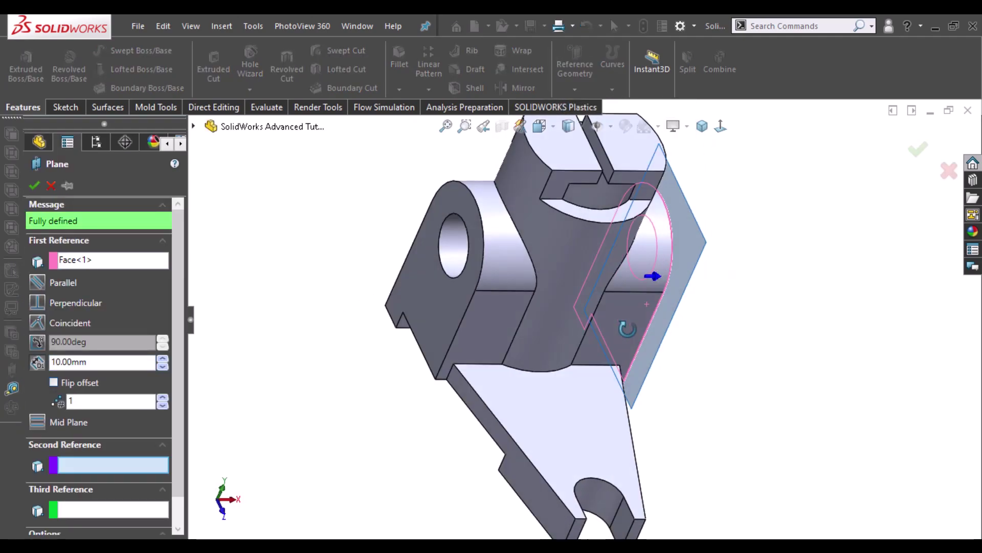
click(417, 301)
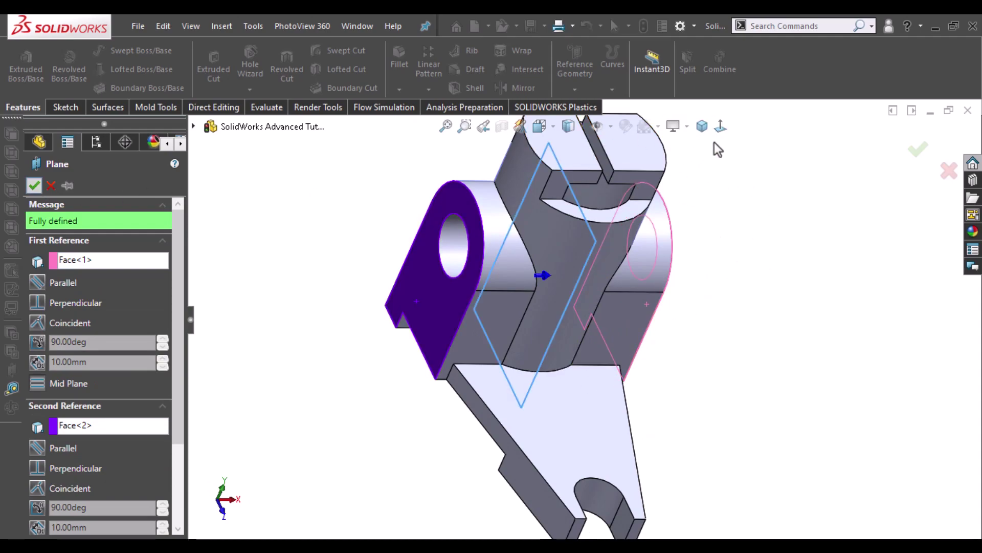
key(Return)
click(721, 128)
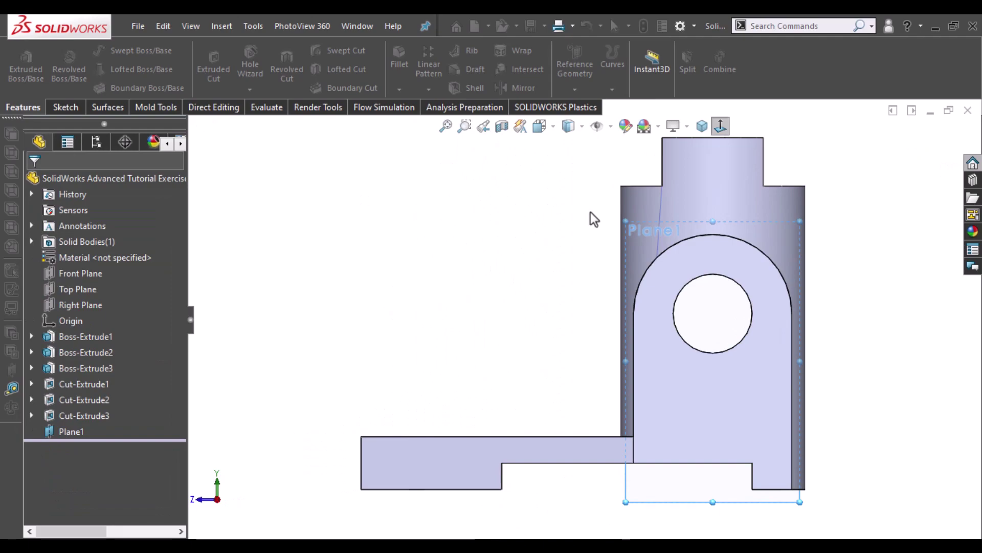
click(628, 495)
Step: Sketch a diagonal rib line on Plane1 from the left edge to the base's top edge
click(693, 442)
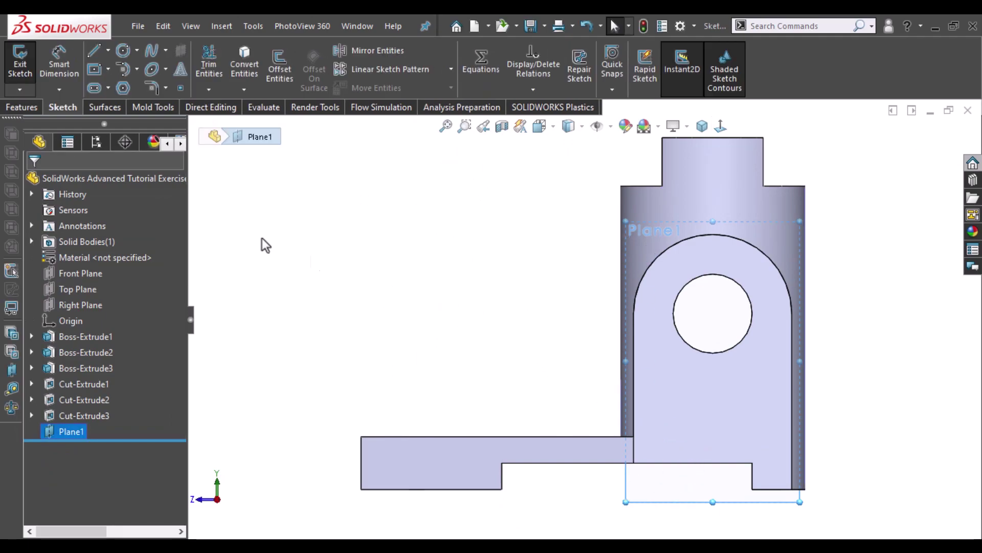
click(94, 51)
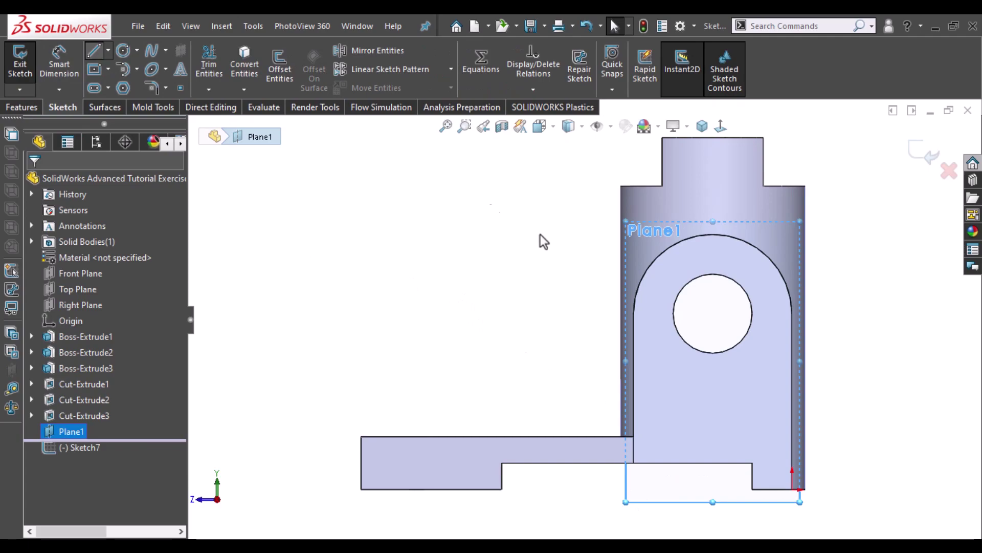
click(620, 289)
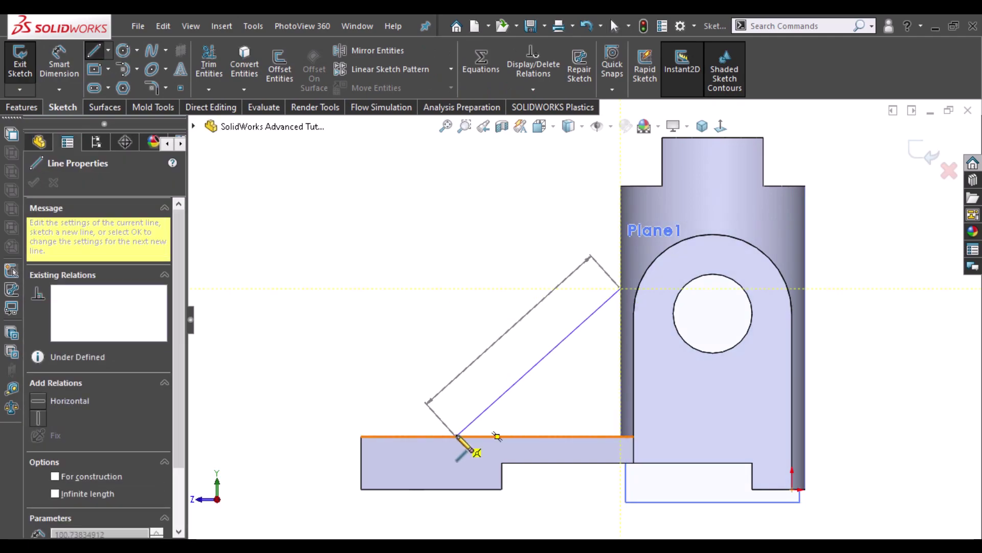
click(456, 436)
key(Escape)
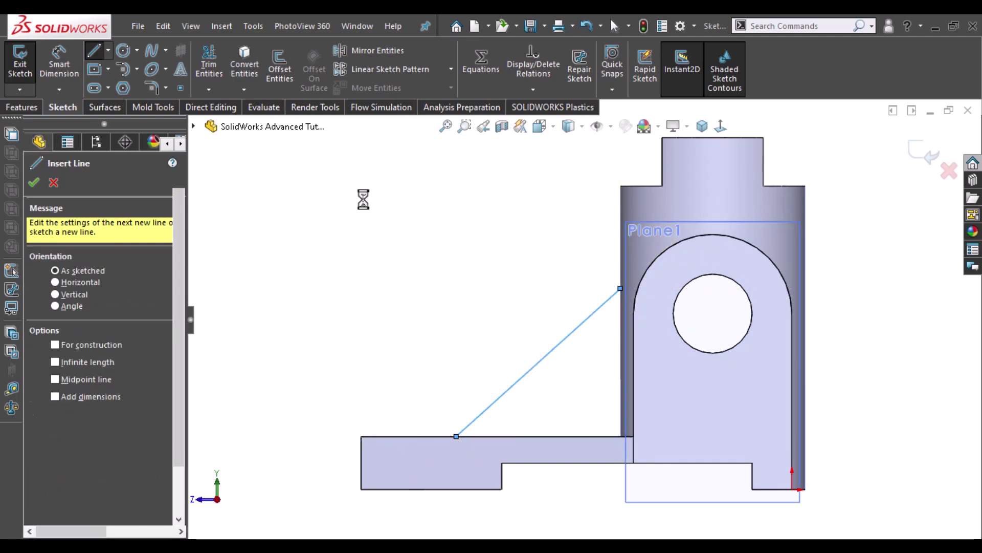
key(Escape)
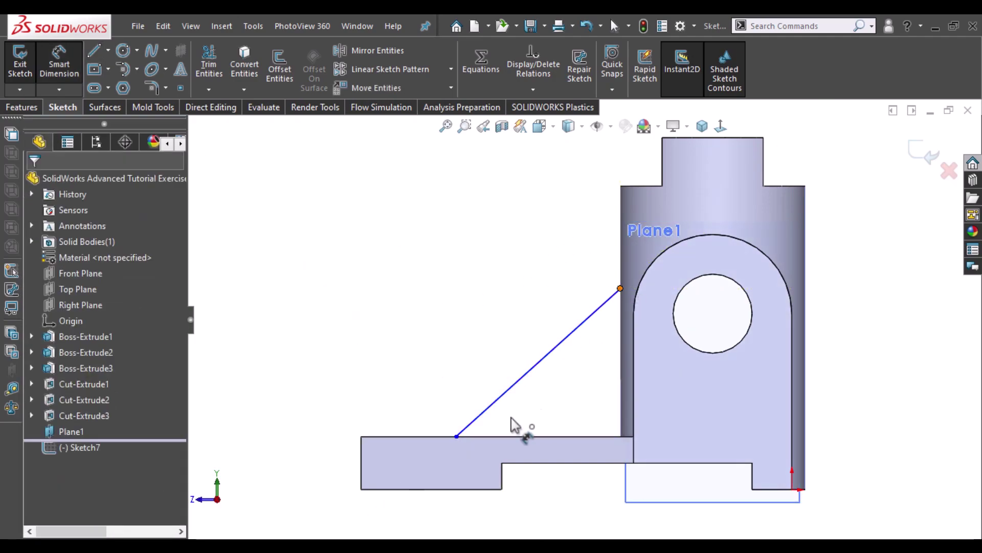
Step: Dimension the diagonal line 82 mm horizontally and at 30° to the base edge
click(456, 436)
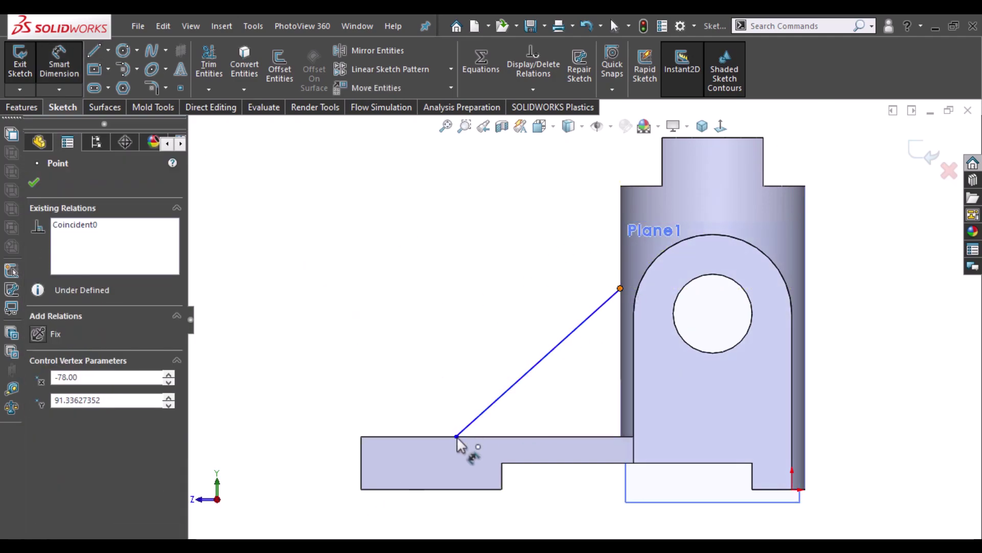
click(511, 523)
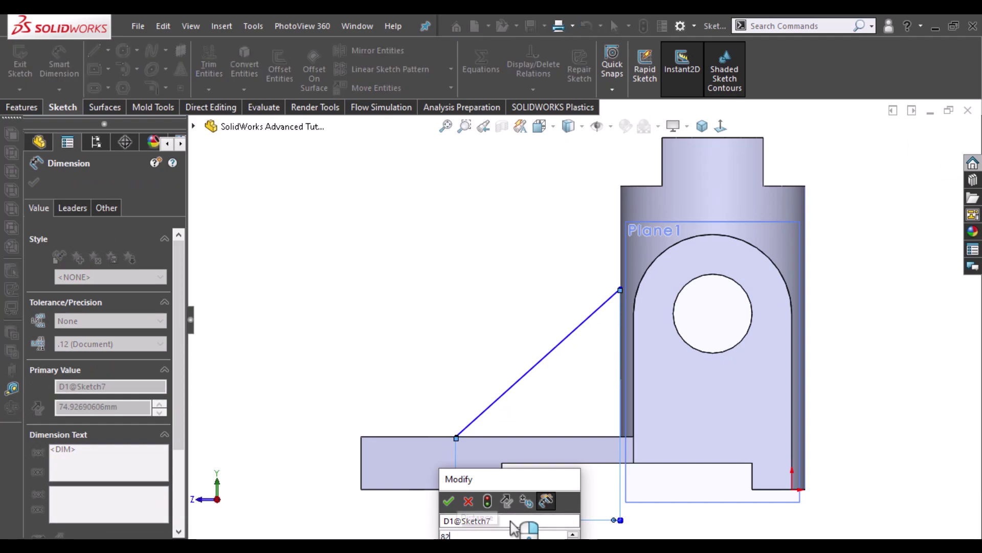
key(Return)
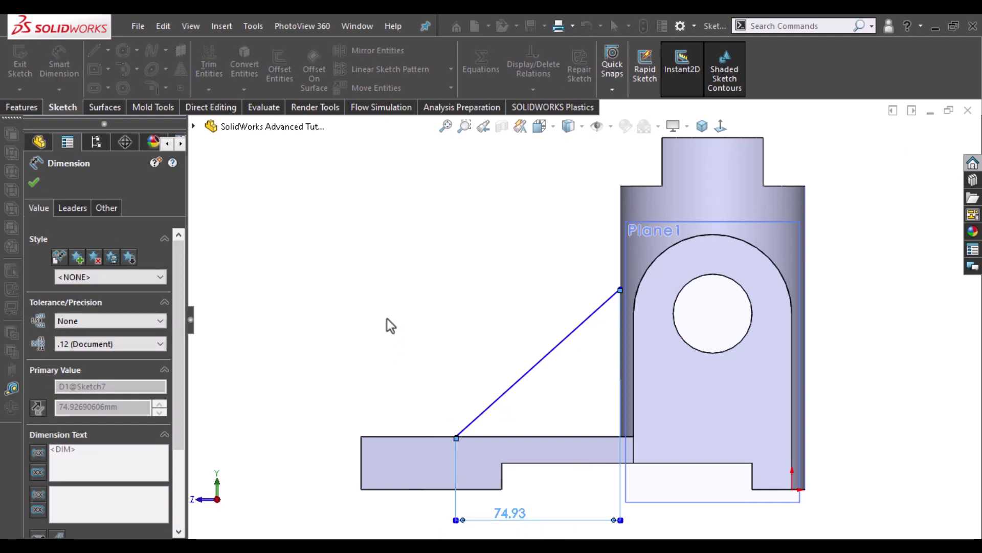
key(Escape)
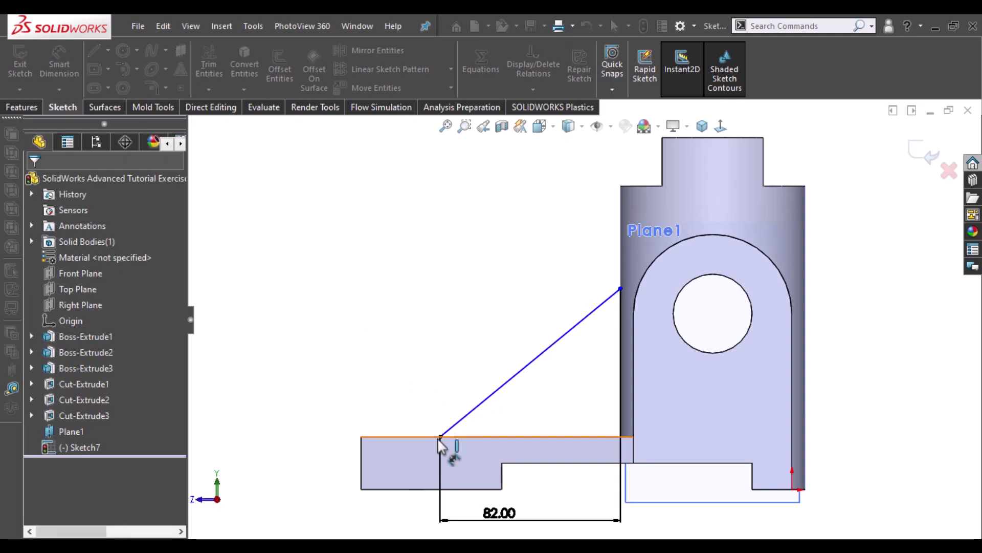
click(440, 435)
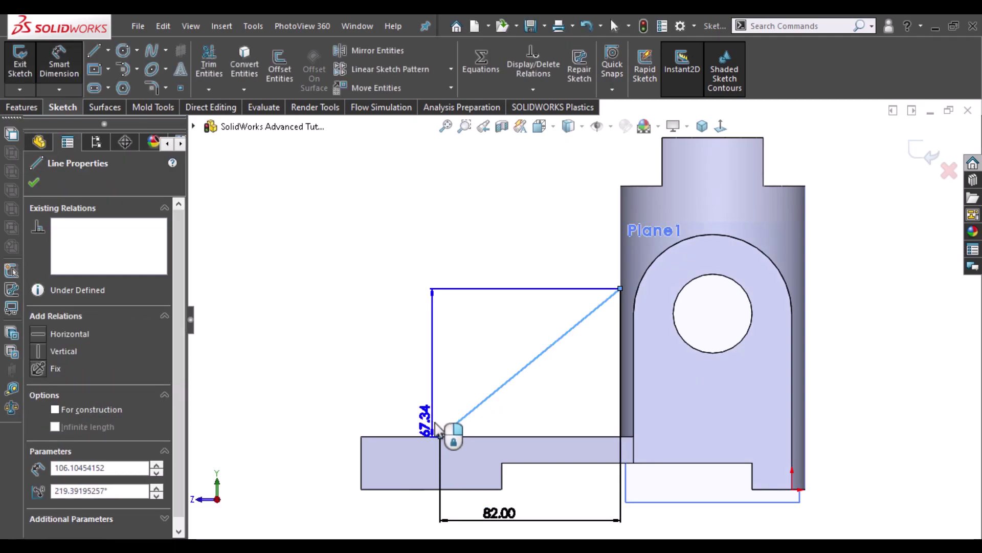
click(440, 436)
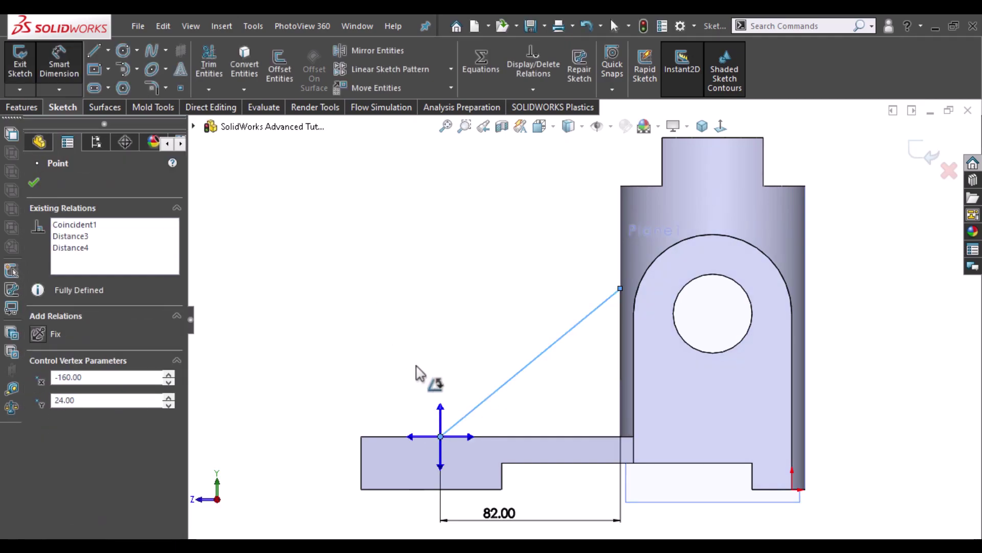
click(470, 435)
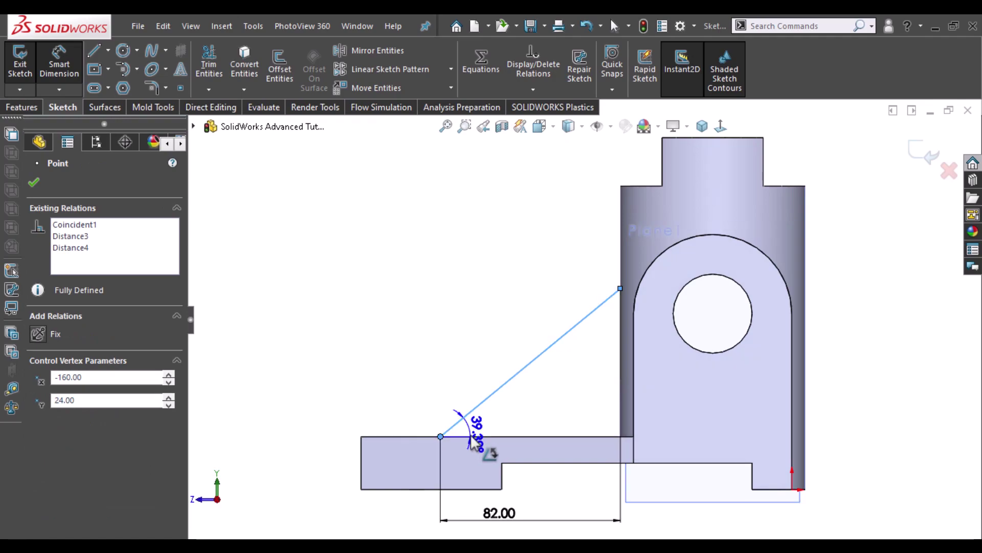
click(497, 419)
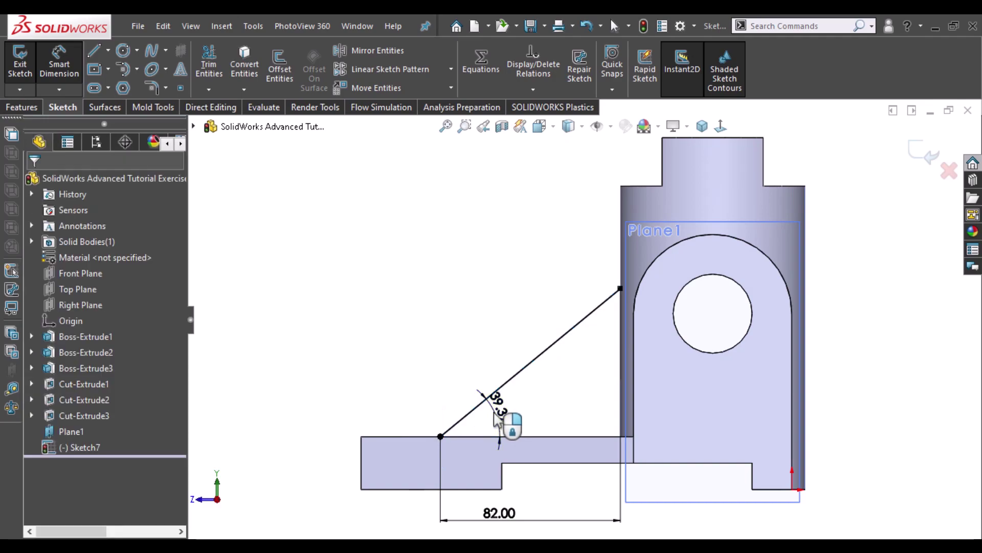
click(496, 419)
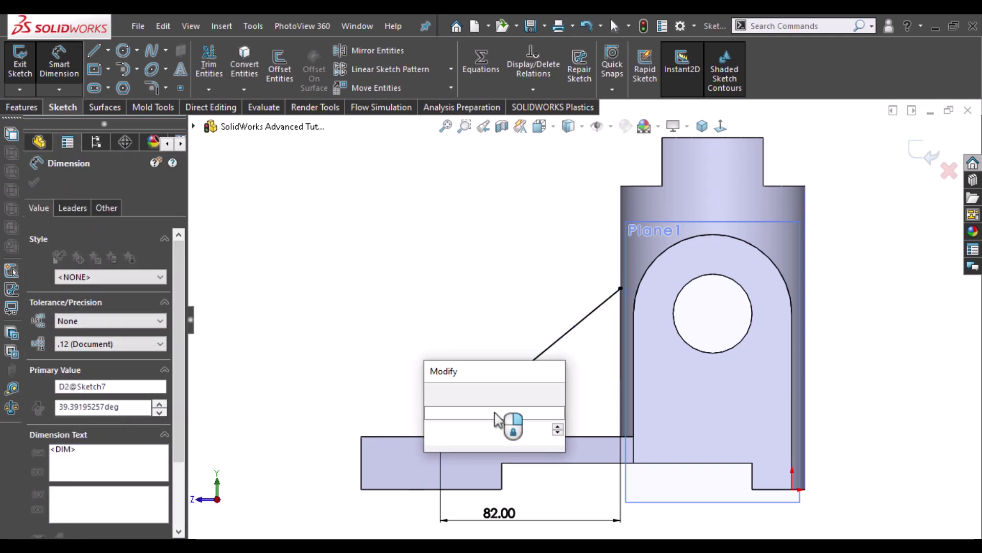
text(30)
key(Return)
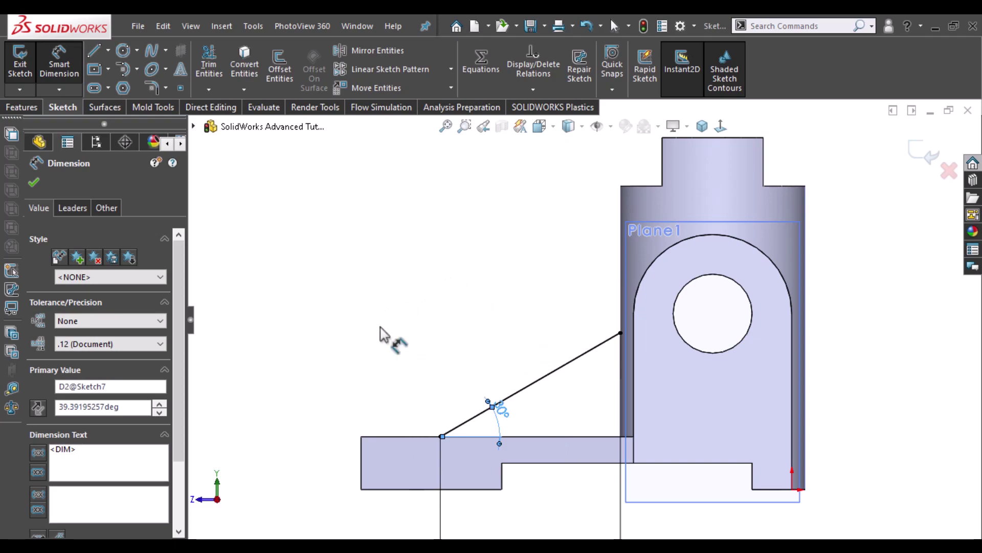
key(Escape)
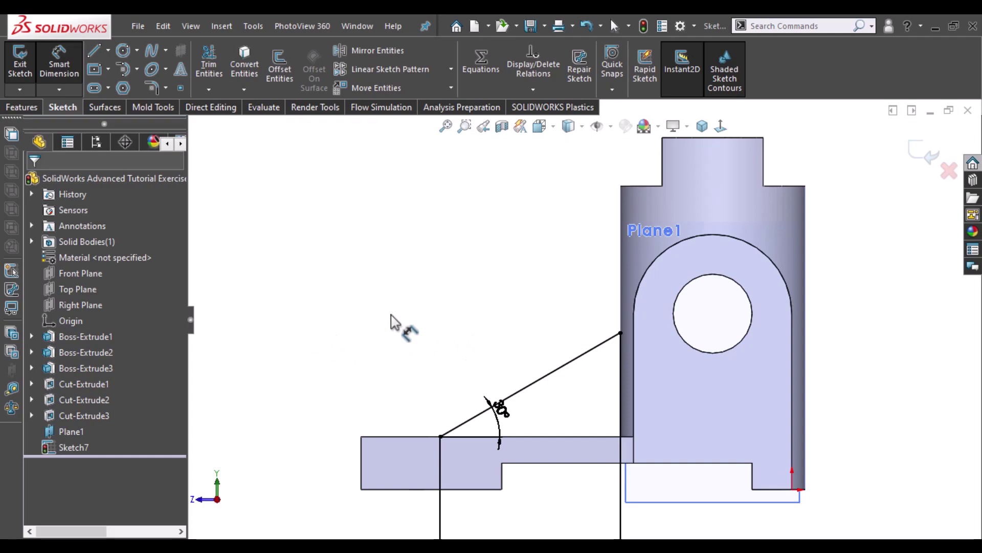
Step: Add a short horizontal line from the diagonal's upper end to the block face
key(l)
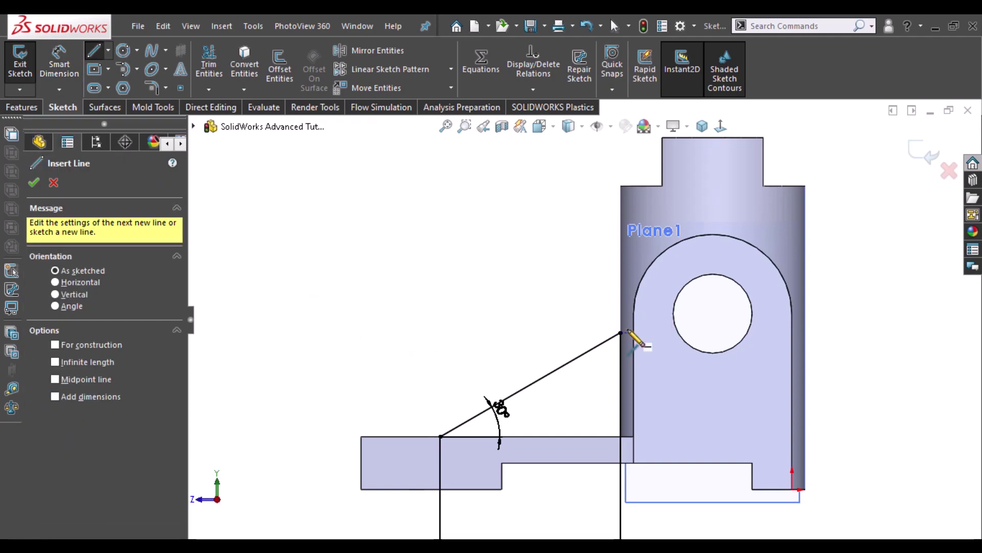
scroll(647, 331, down, 1)
scroll(640, 332, down, 2)
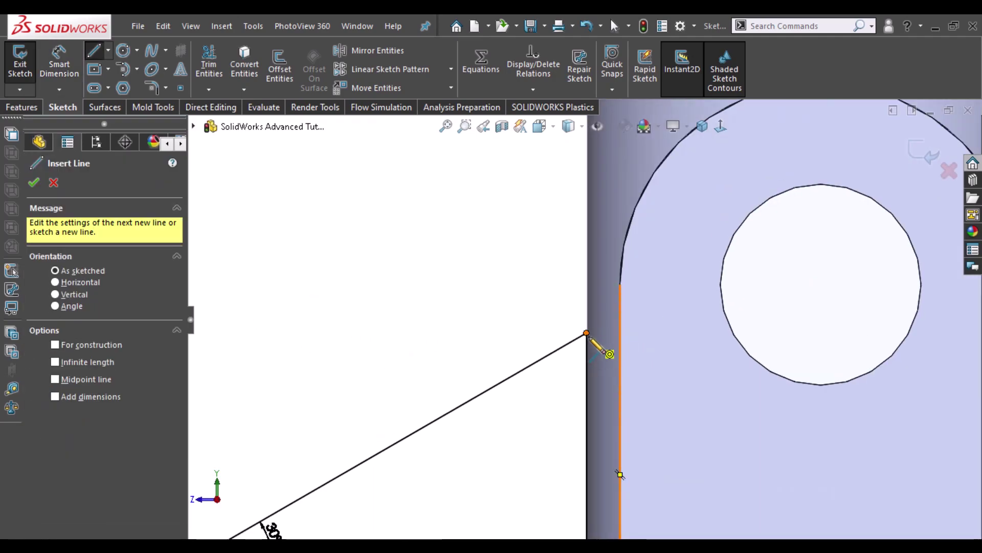
click(587, 334)
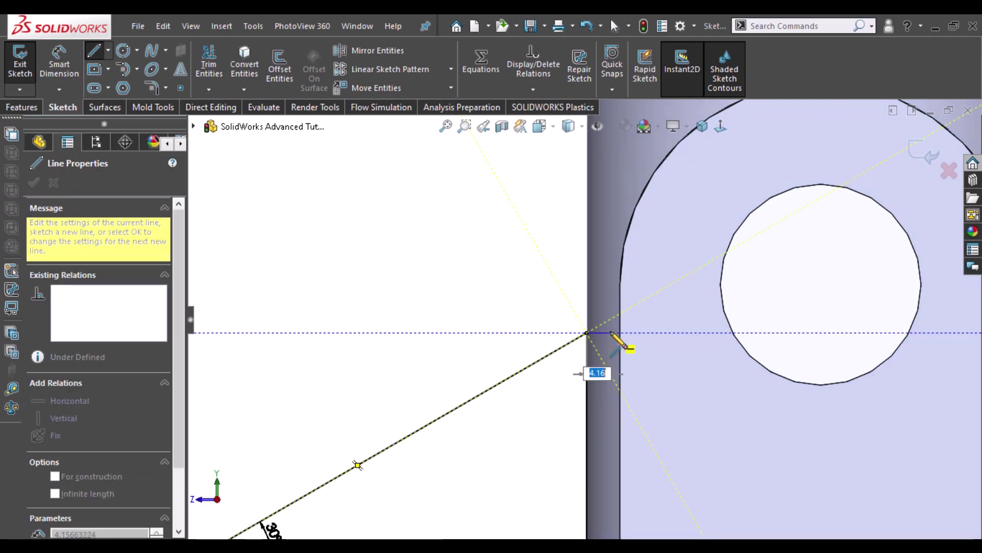
click(612, 333)
scroll(611, 336, up, 1)
scroll(613, 337, up, 2)
scroll(613, 340, up, 1)
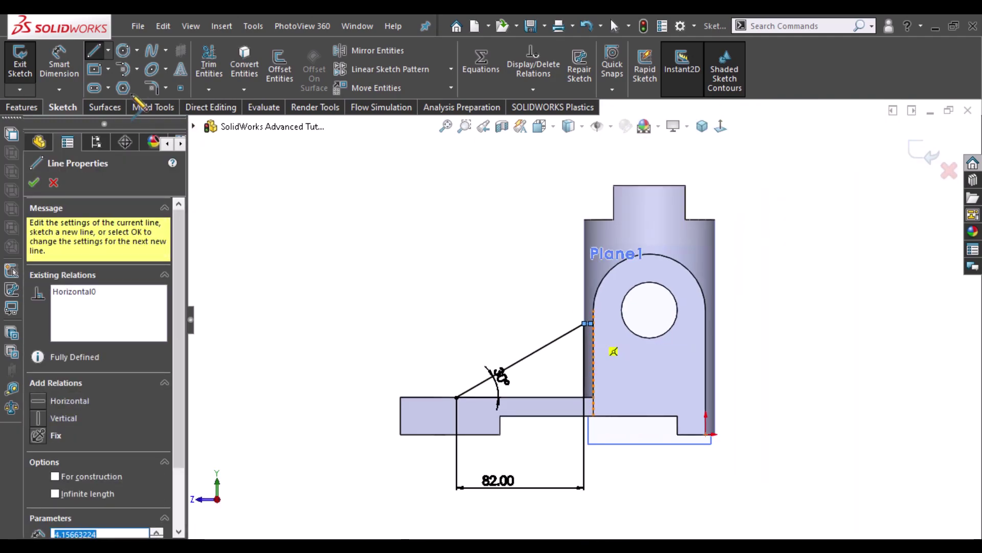
click(37, 110)
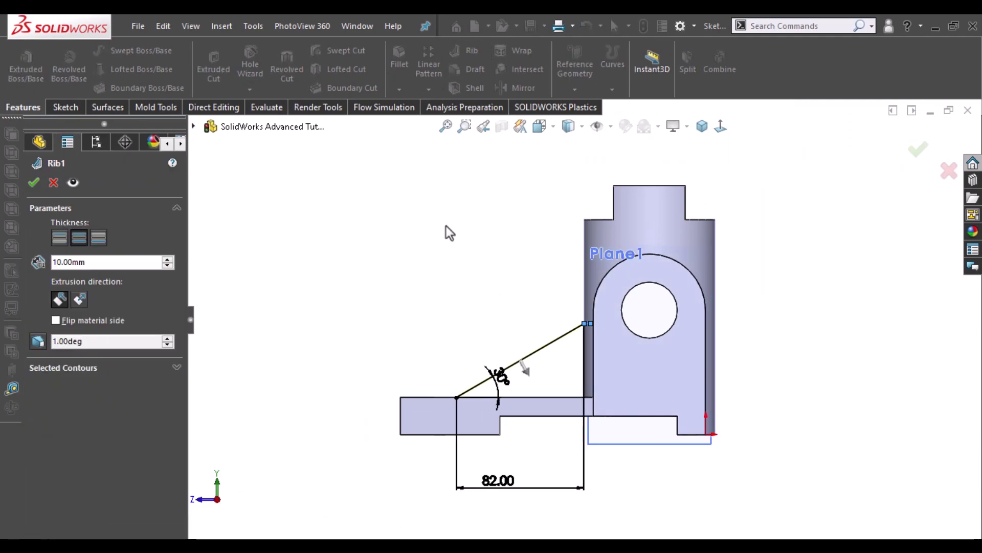
Step: Build Rib1 from Sketch7 with the default 10 mm thickness, then select a rib edge
key(Return)
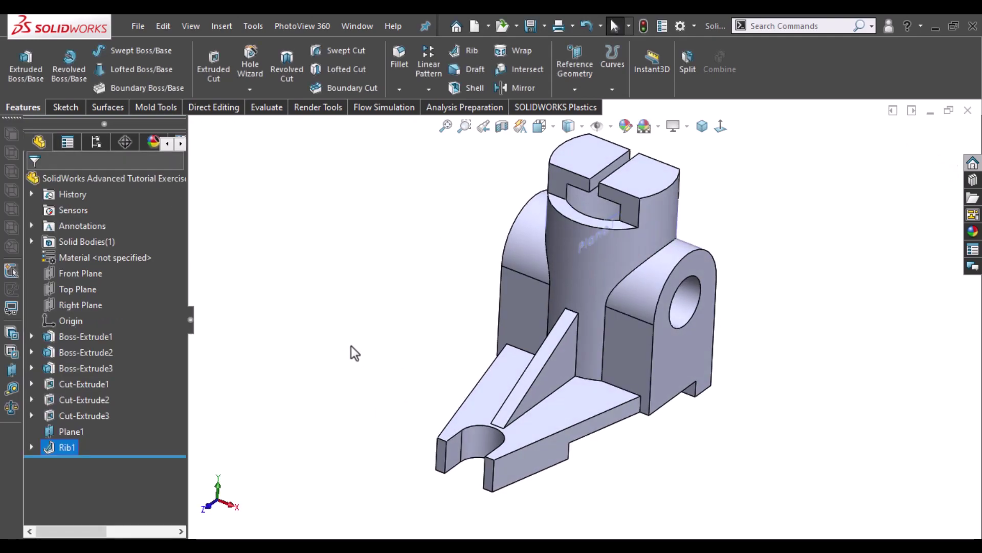
click(338, 337)
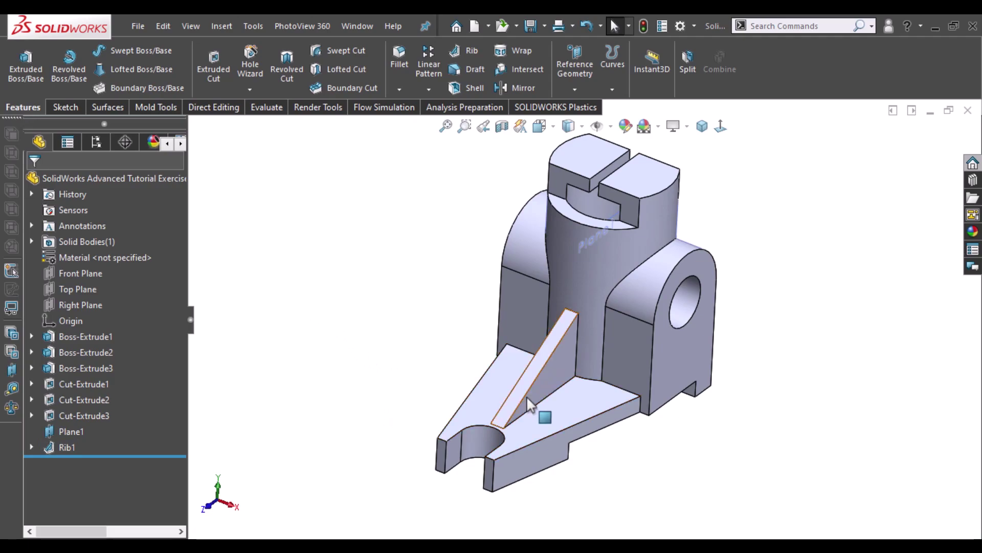
click(499, 426)
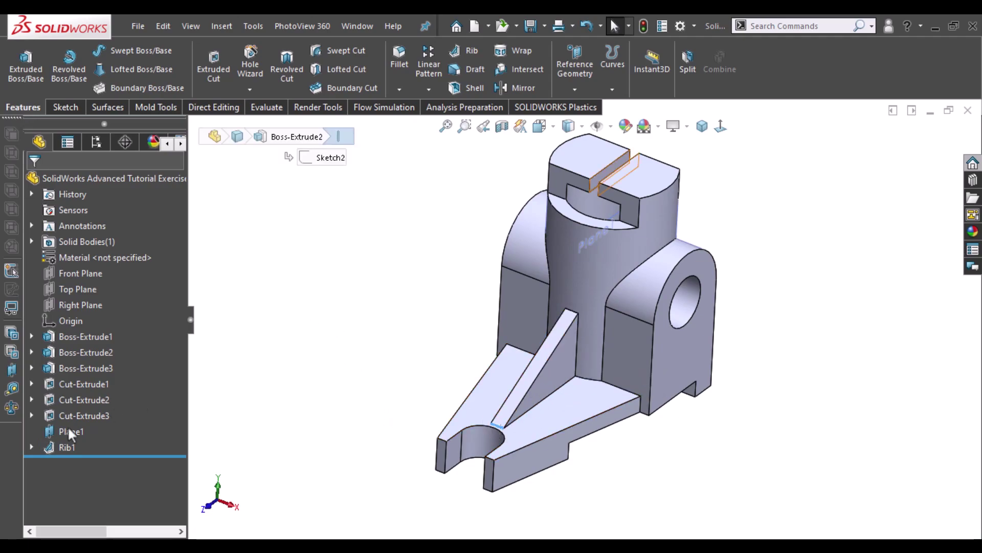
Step: Edit Rib1 and raise its thickness from 10 mm to 14 mm
click(56, 446)
click(63, 402)
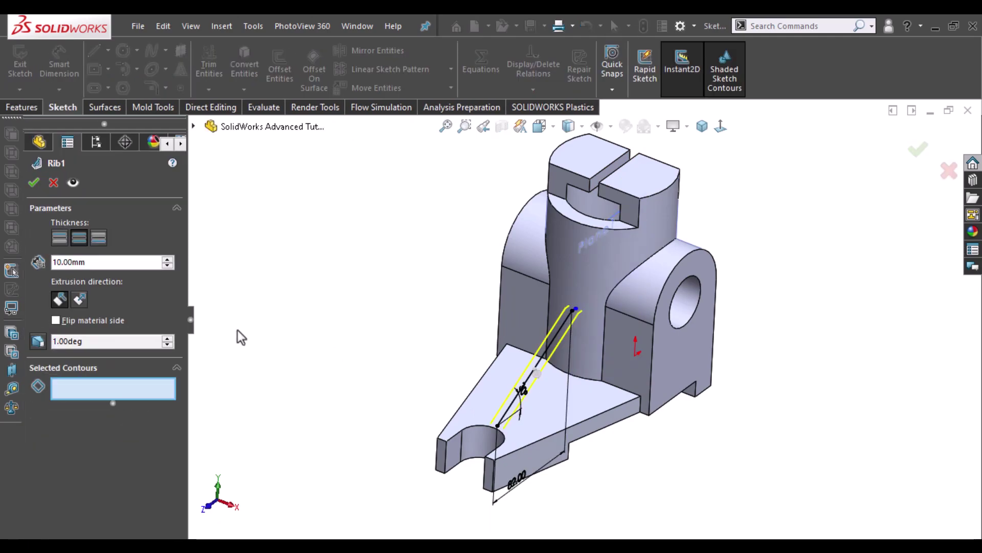
click(106, 264)
double_click(107, 263)
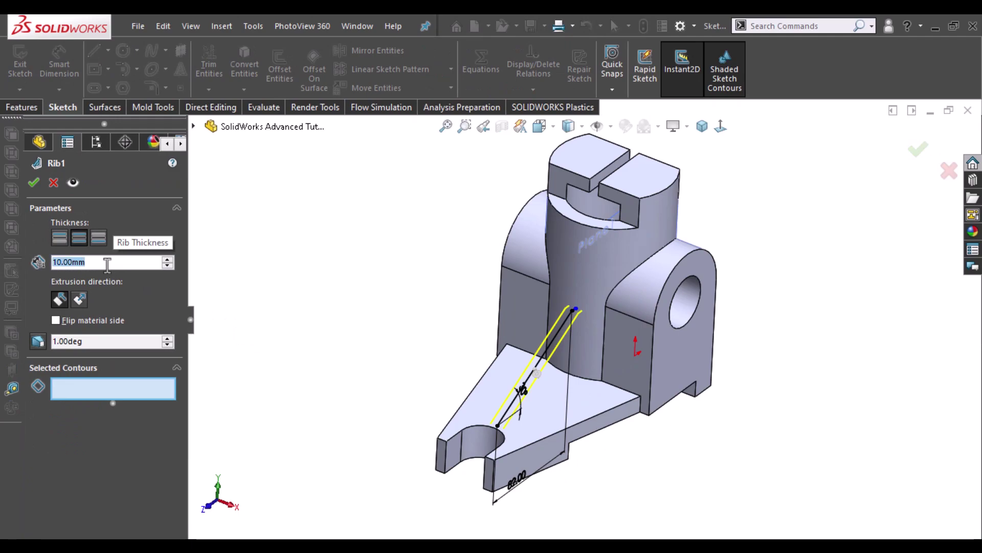
text(14)
key(Return)
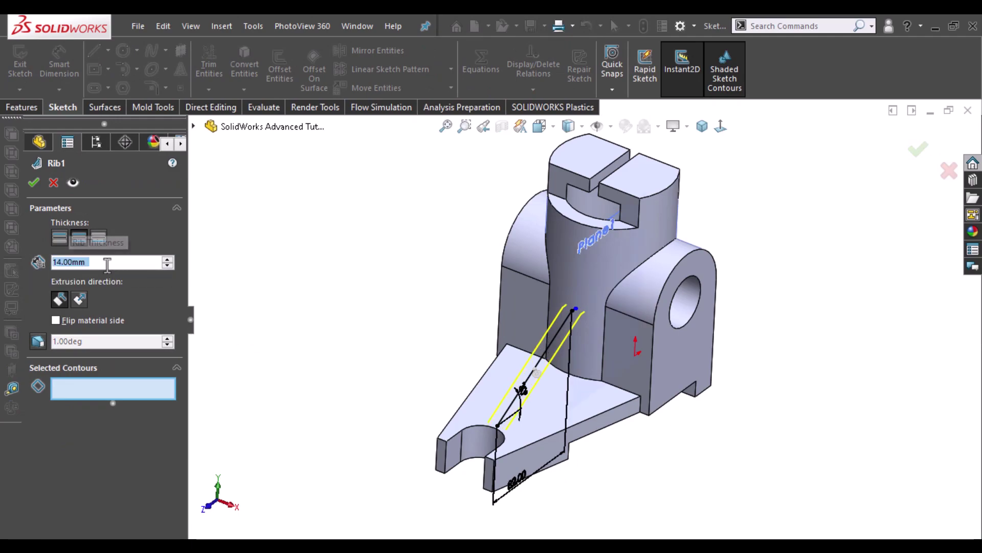
click(35, 185)
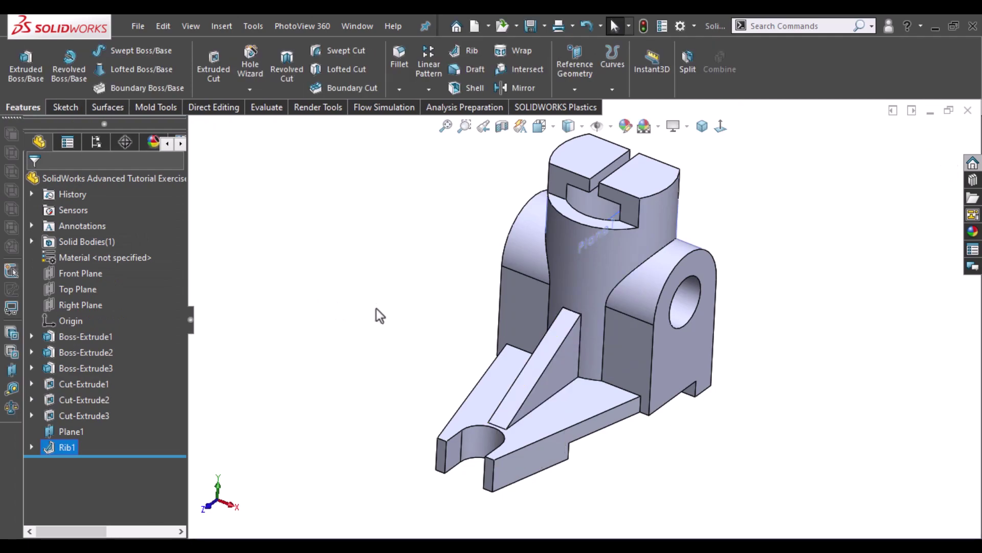
Step: Hide Plane1 in the isometric view and save the part
click(710, 128)
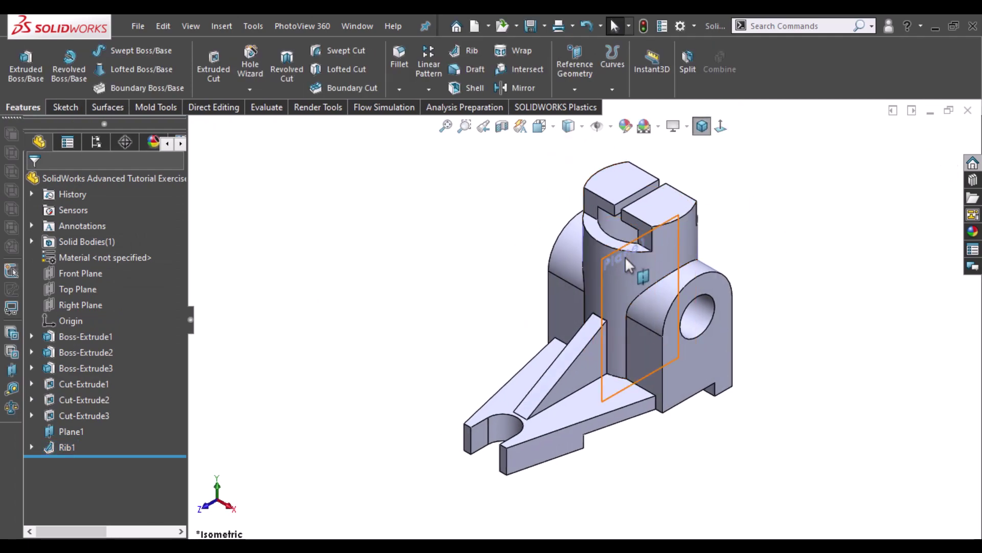
click(52, 434)
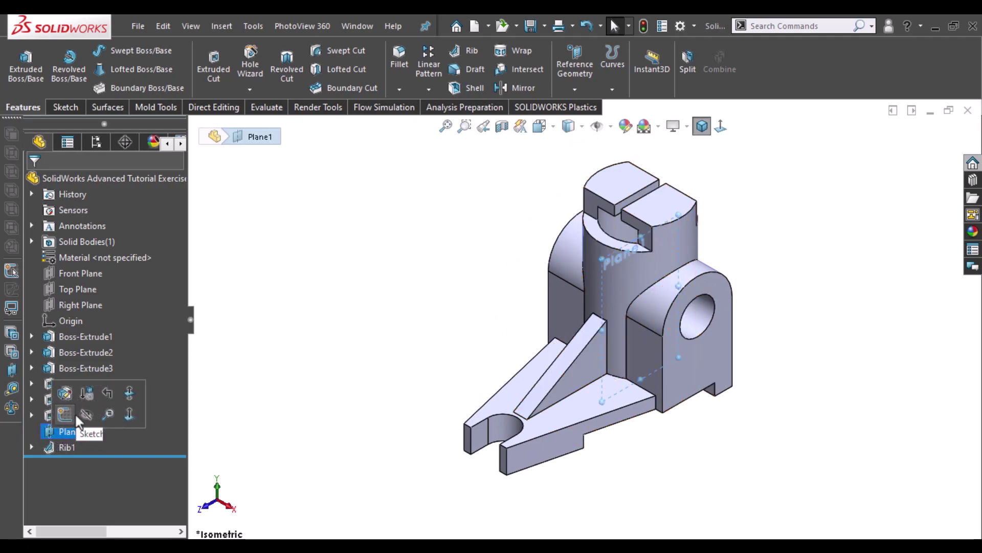
click(390, 336)
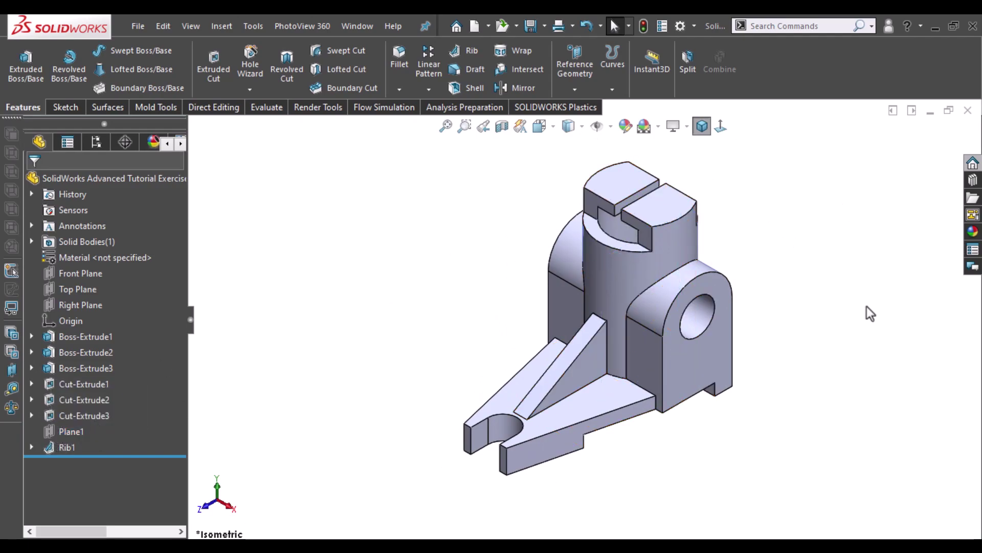
click(531, 27)
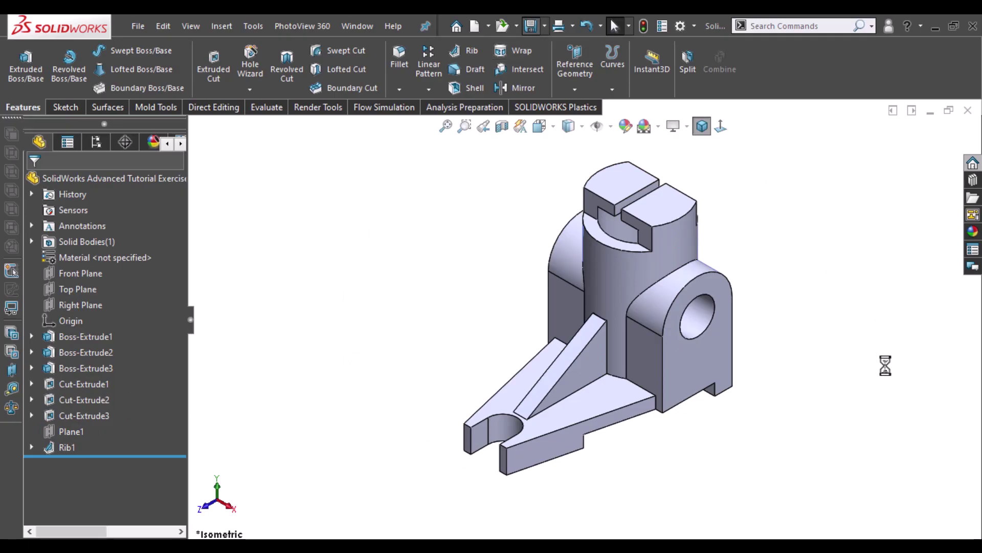